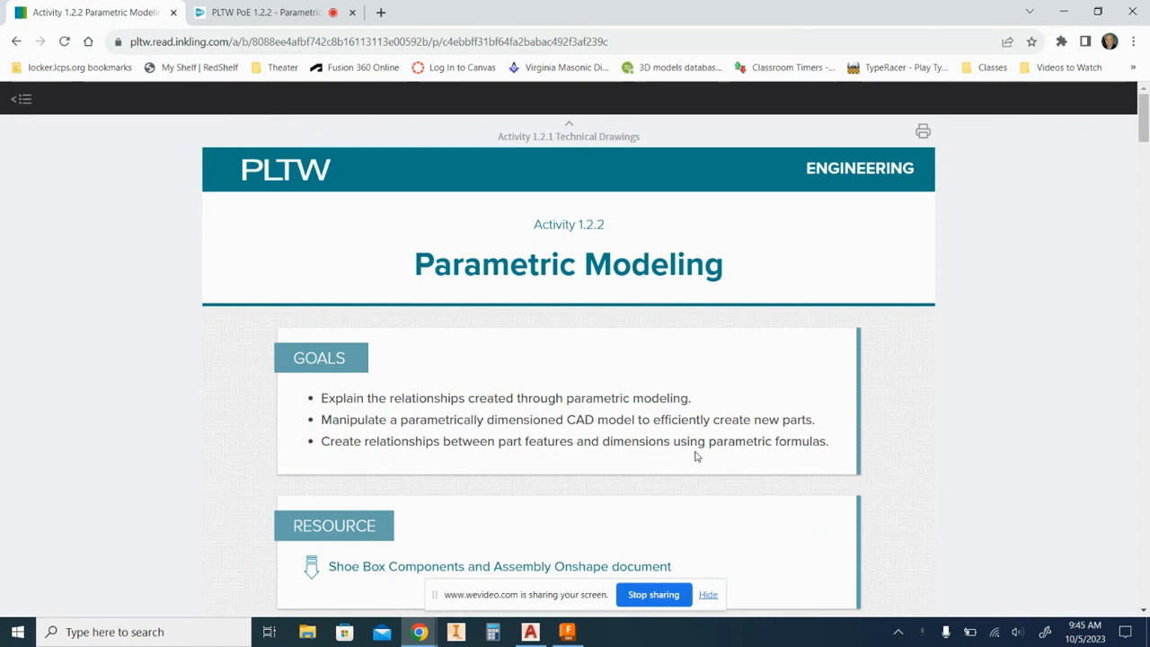
Read through the Activity 1.2.2 Parametric Modeling page, covering the shoe box design, its figures and the parameter definitions.
scroll(696, 457, down, 7)
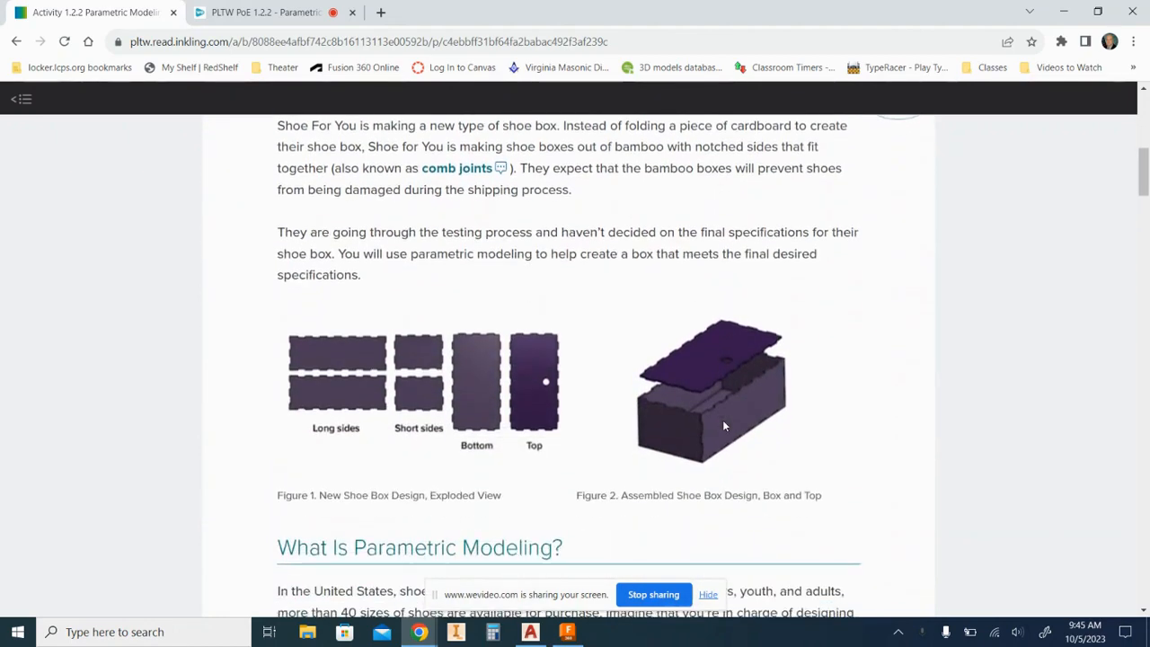
scroll(725, 421, down, 2)
scroll(665, 326, down, 3)
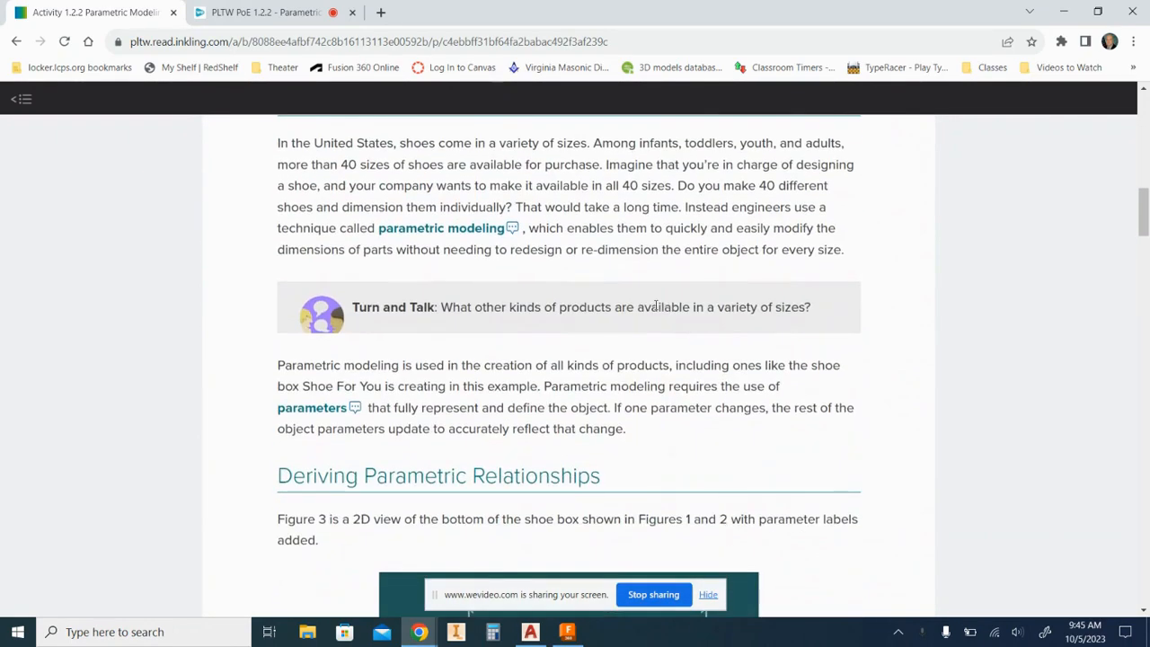
scroll(655, 306, down, 10)
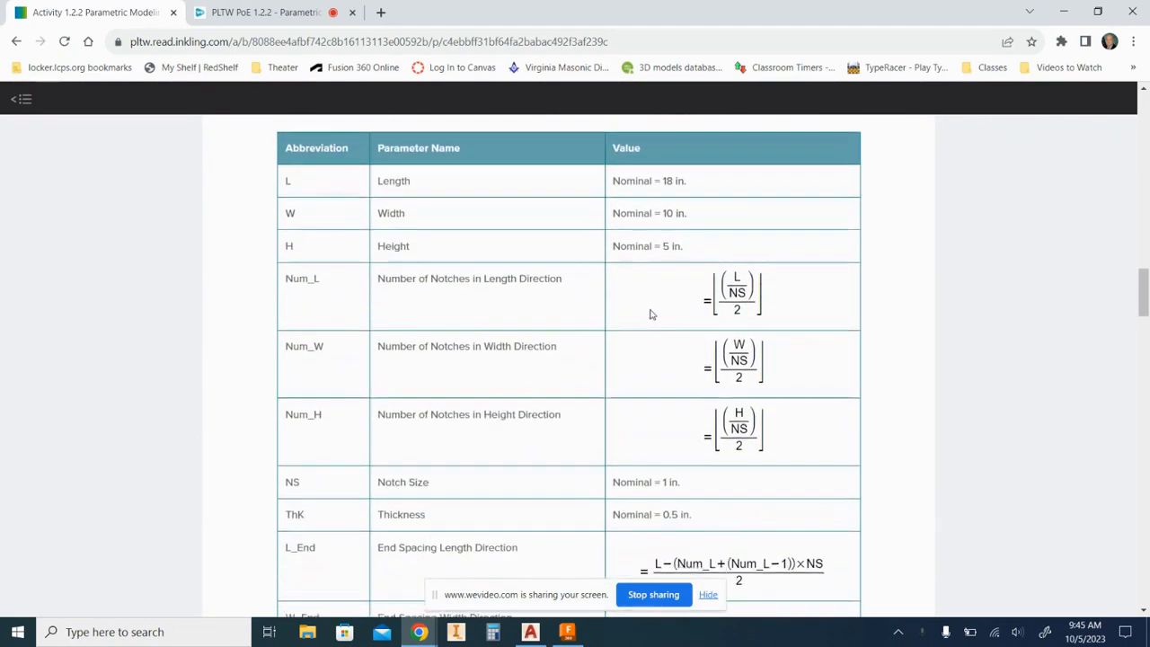
scroll(651, 313, down, 3)
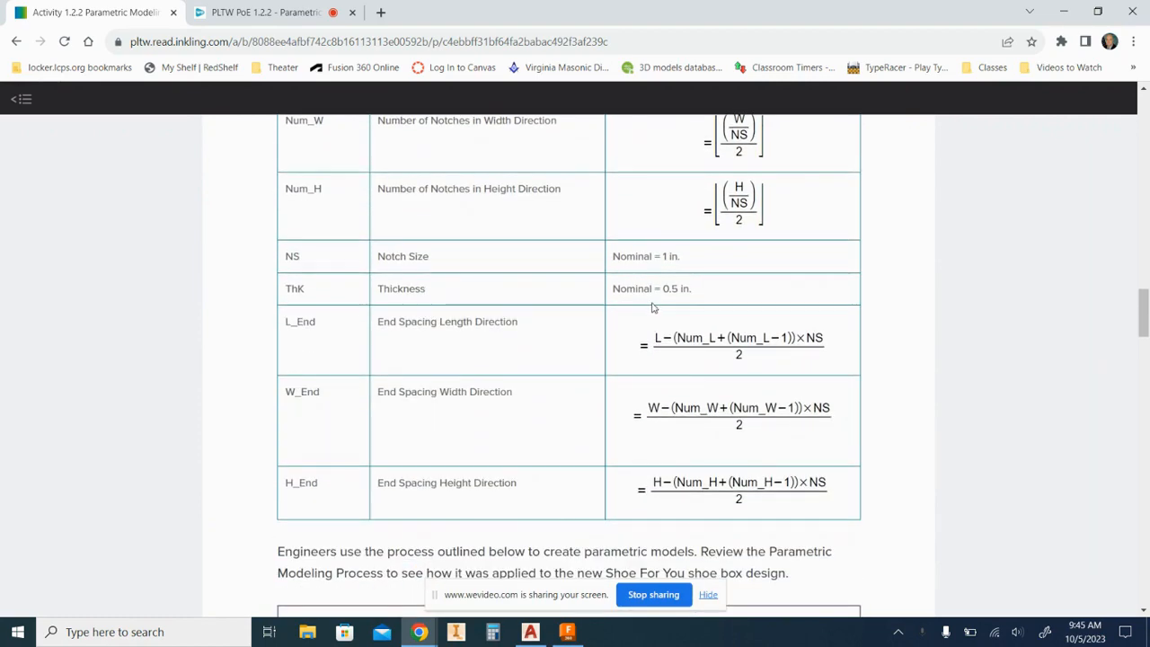
scroll(651, 310, down, 2)
scroll(647, 310, up, 8)
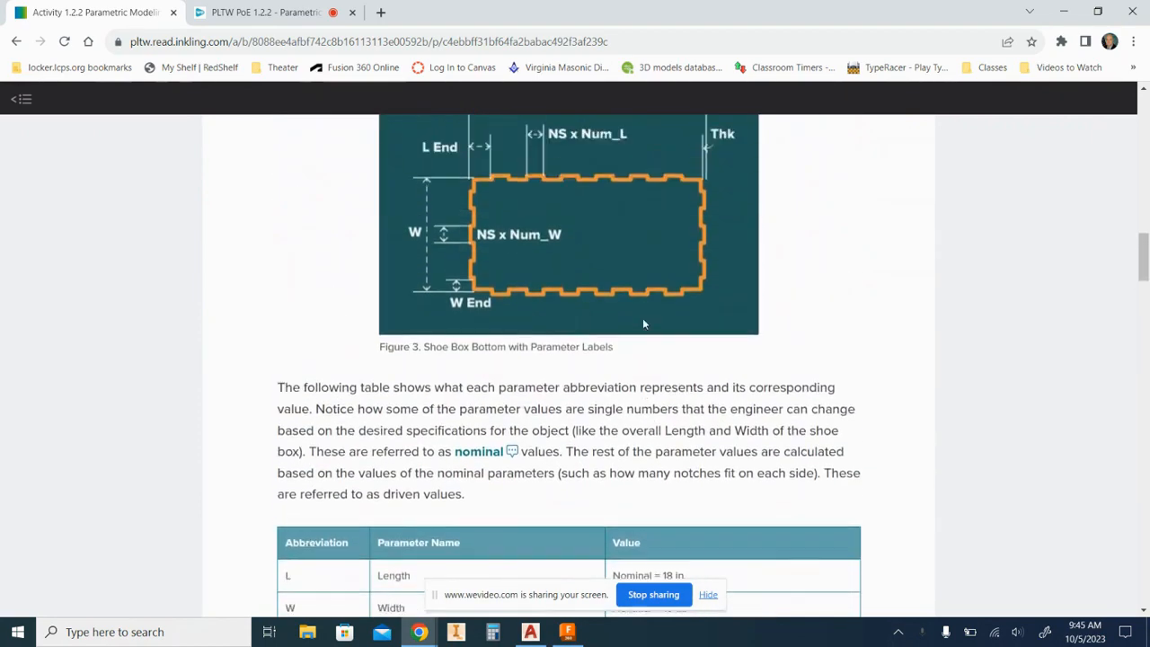
scroll(644, 326, up, 9)
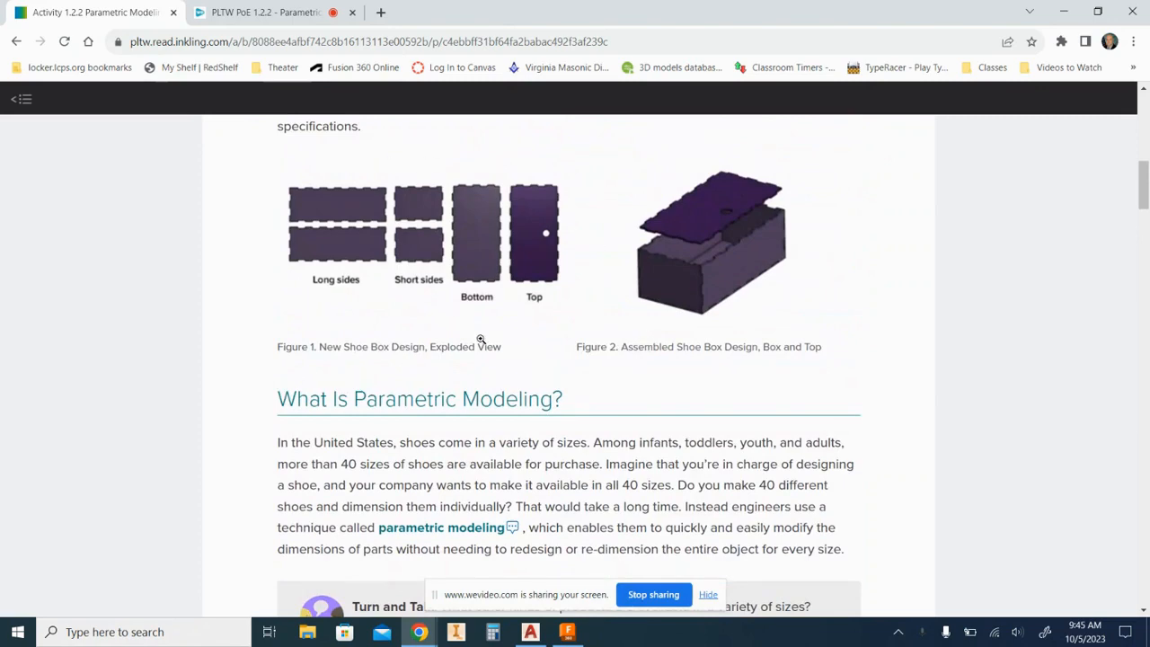
Examine the shoe box parameter table for abbreviations, parameter names, nominal values and driven-value formulas.
scroll(607, 395, down, 4)
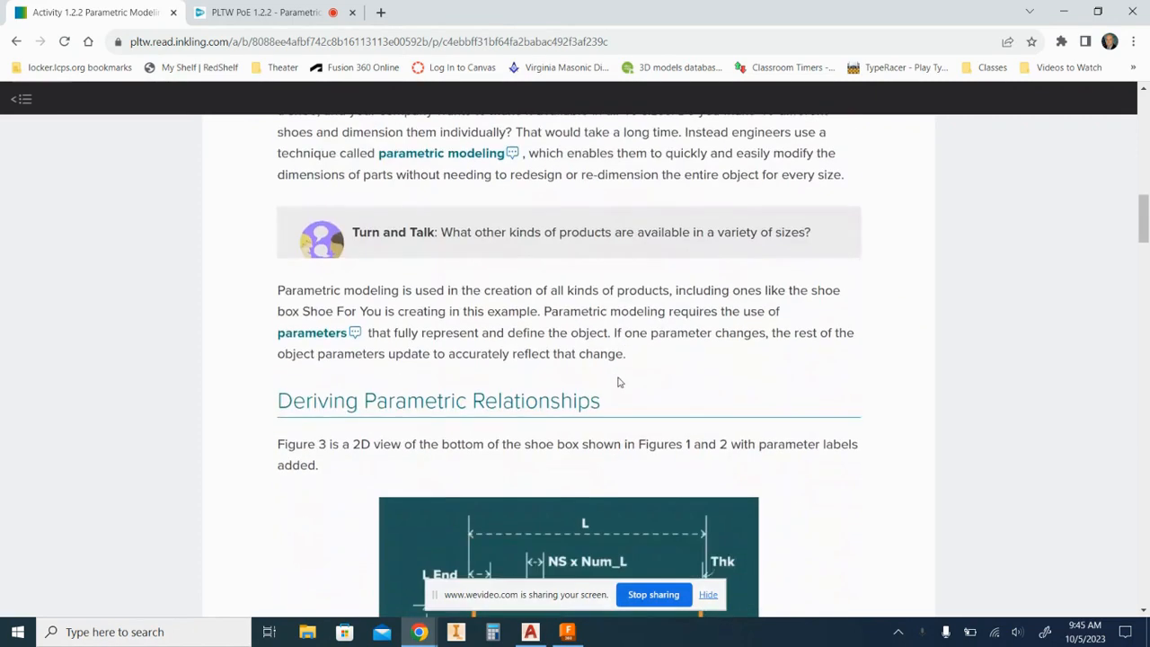
scroll(618, 382, down, 8)
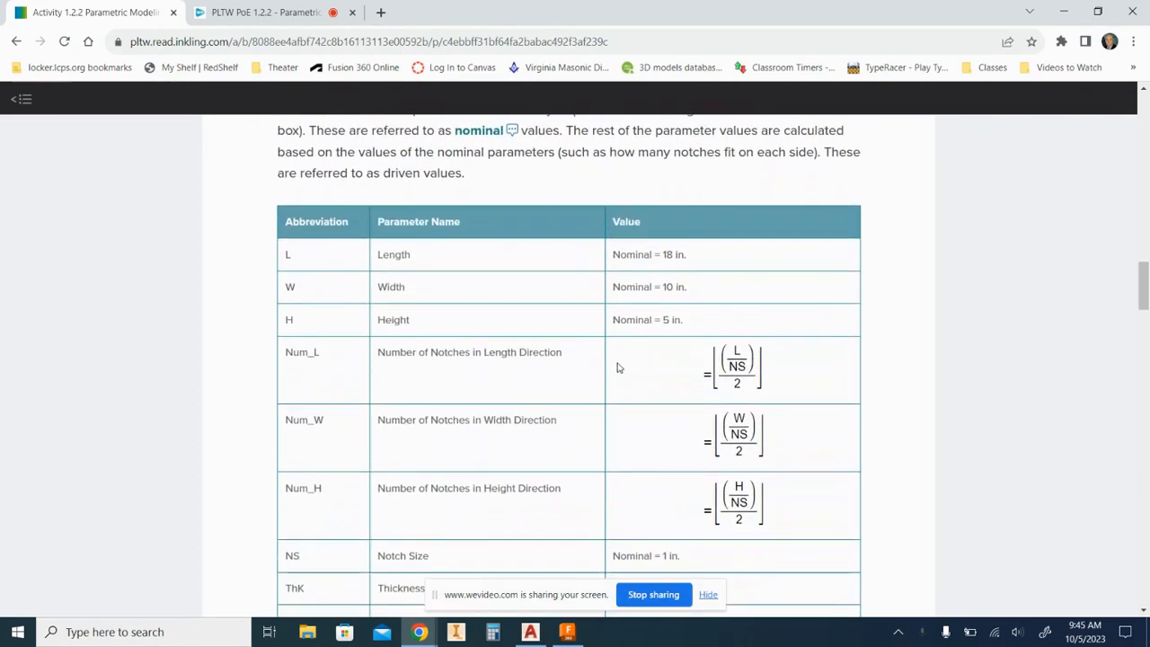
scroll(617, 367, down, 1)
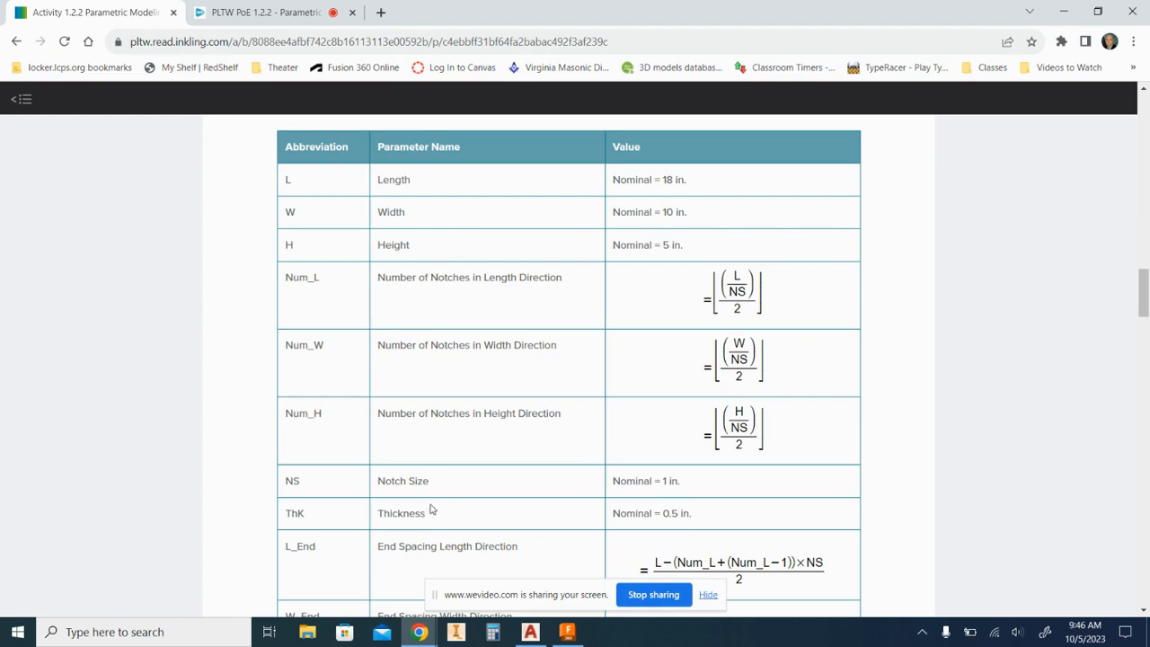
scroll(433, 502, down, 1)
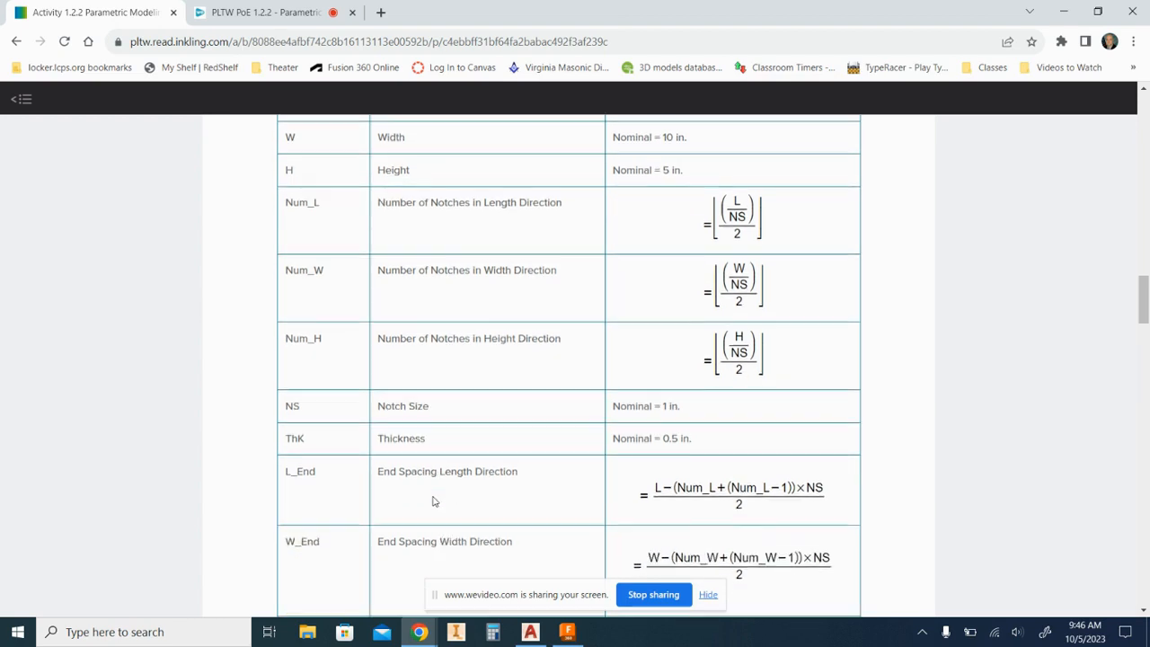
scroll(434, 501, down, 2)
scroll(488, 473, up, 1)
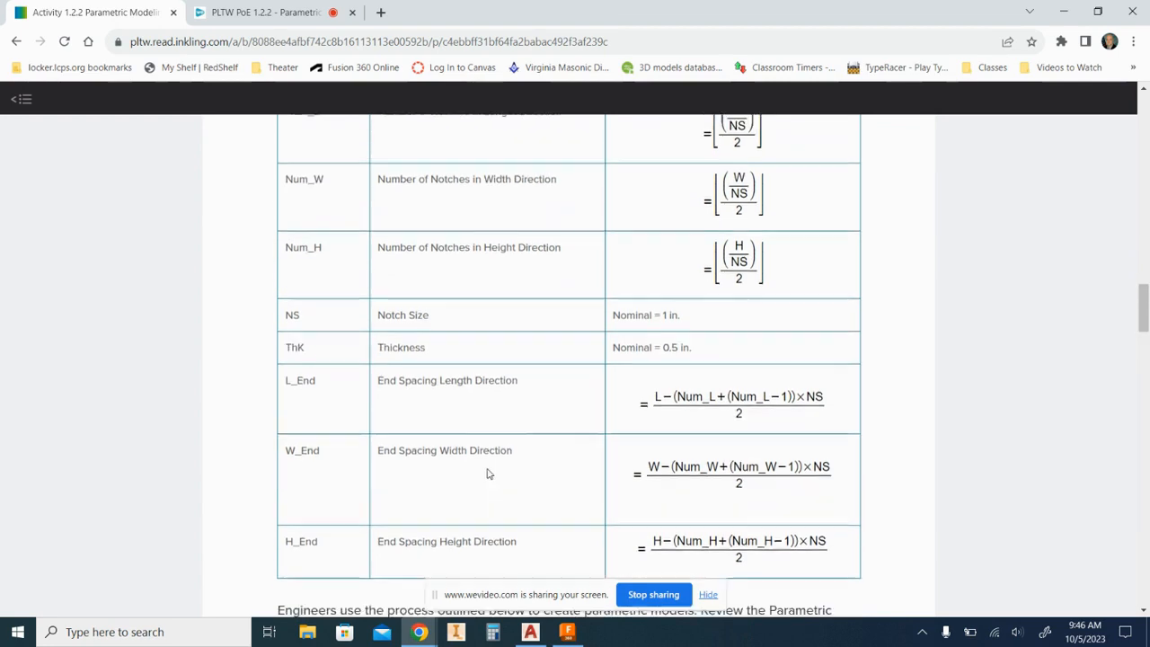
scroll(483, 463, up, 1)
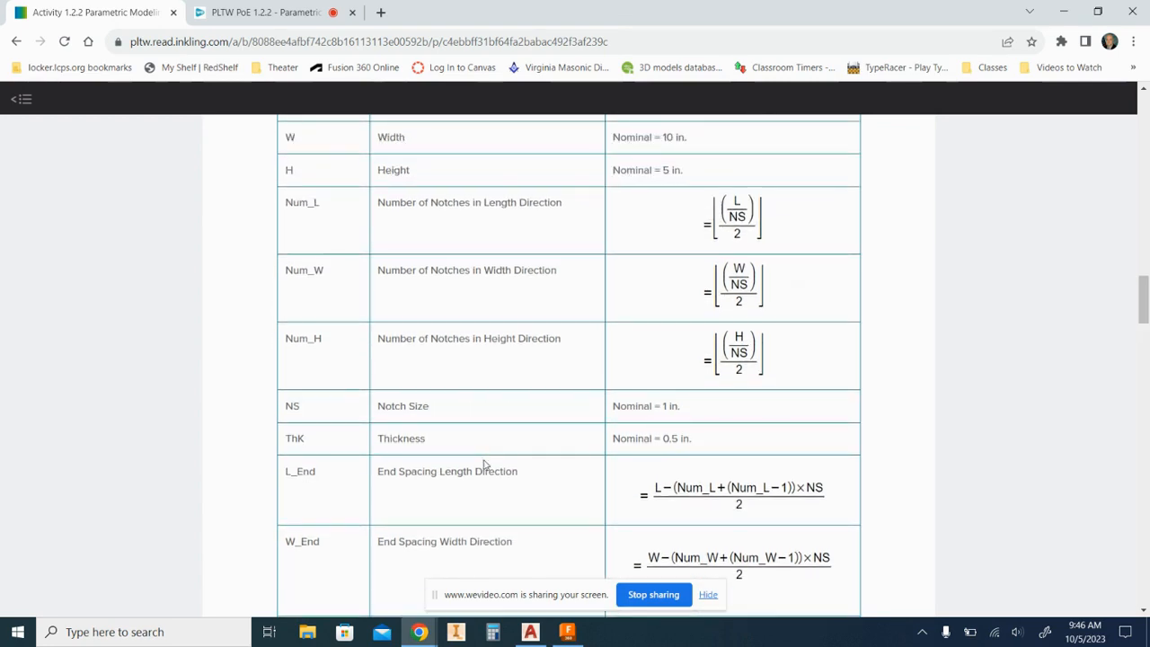
scroll(486, 459, up, 1)
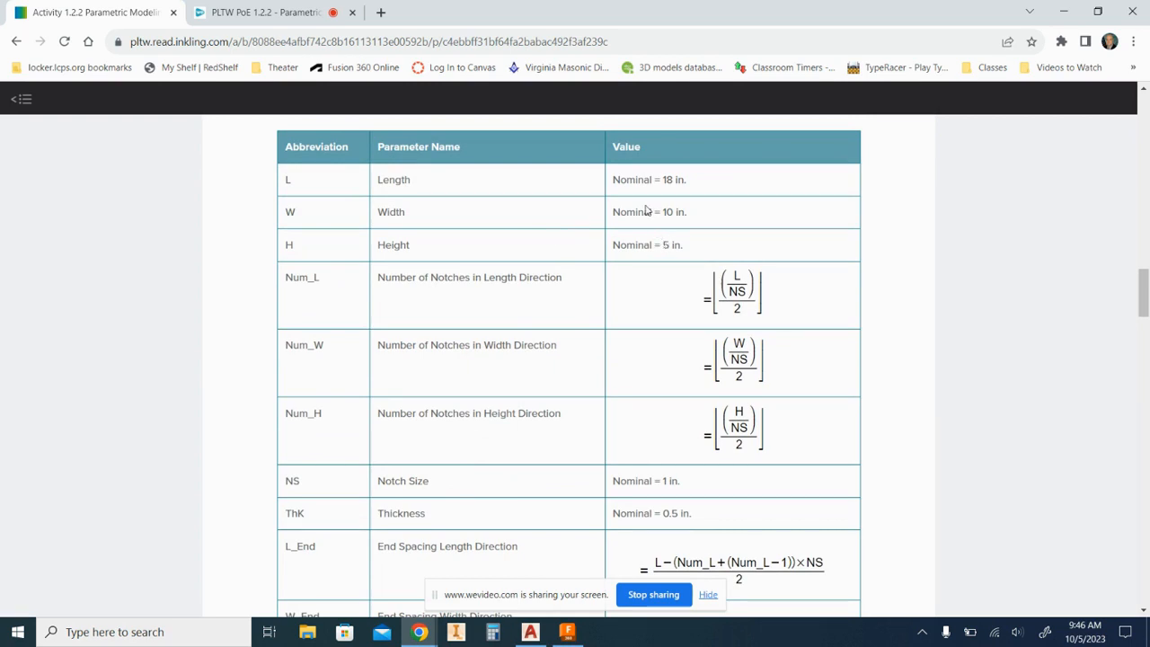
Switch to Fusion 360 and check the units in the empty design's document settings.
key(alt+Tab)
key(alt+Tab)
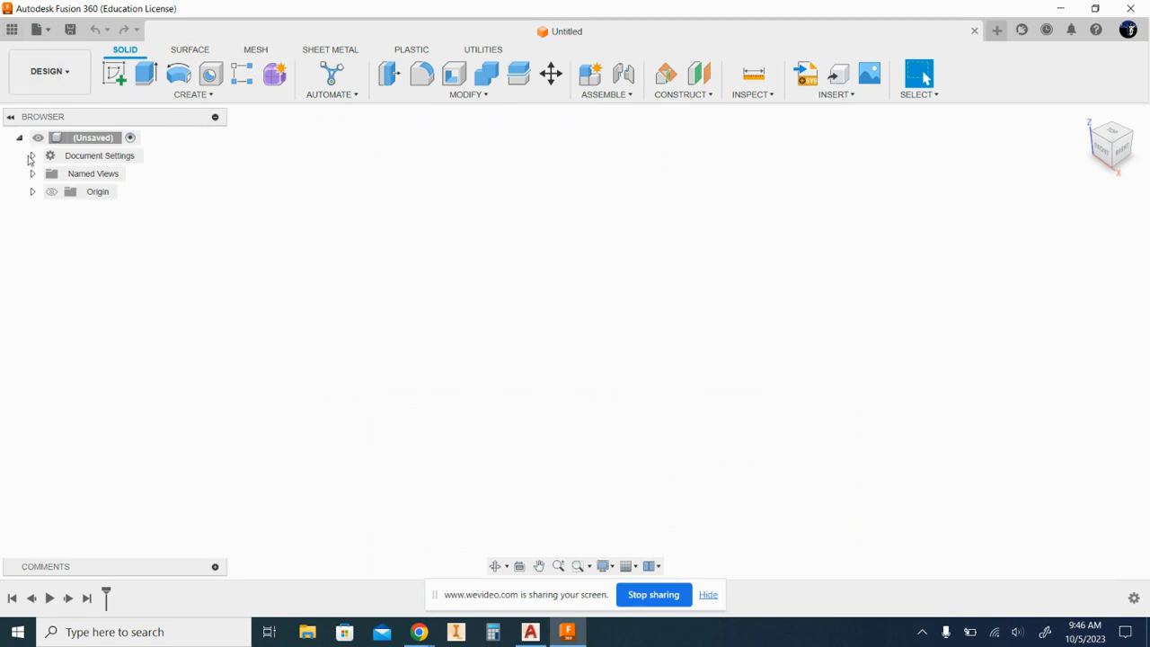
click(33, 156)
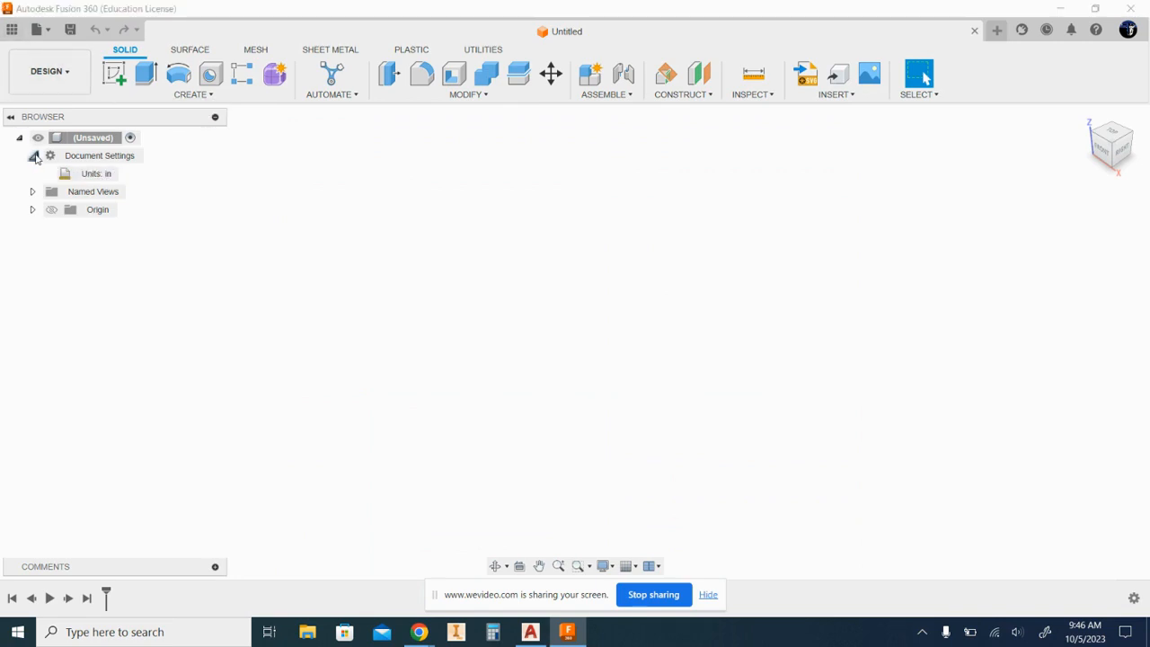
click(34, 155)
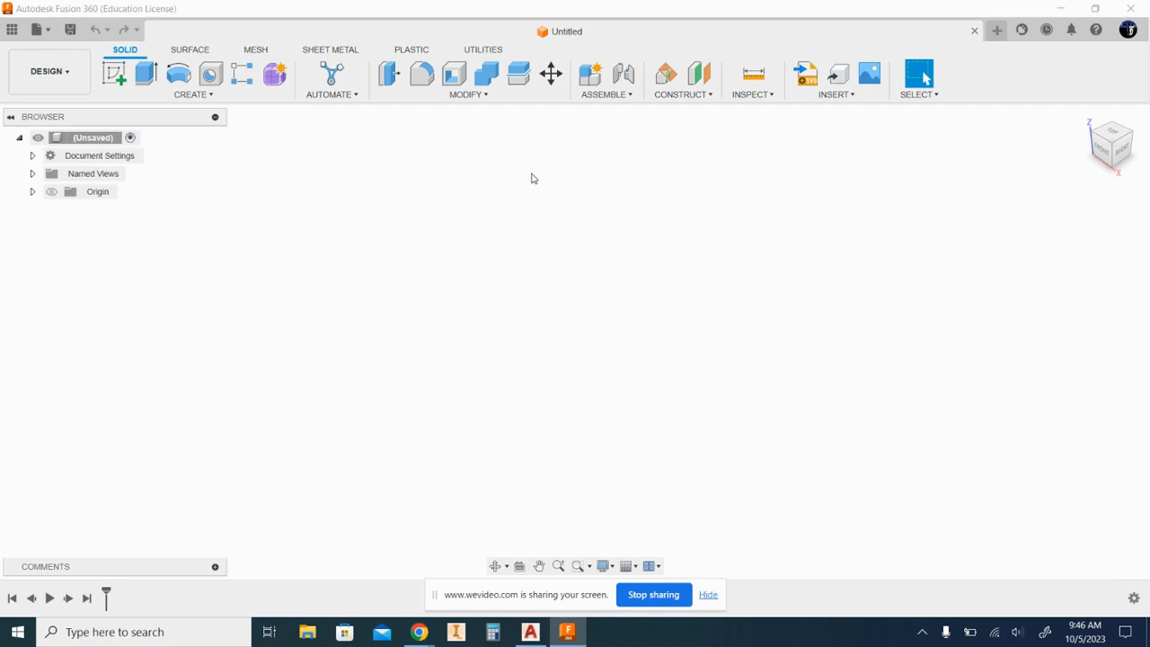
Create an internal standard component named Shoebox Bottom in the empty design and leave it active.
click(595, 83)
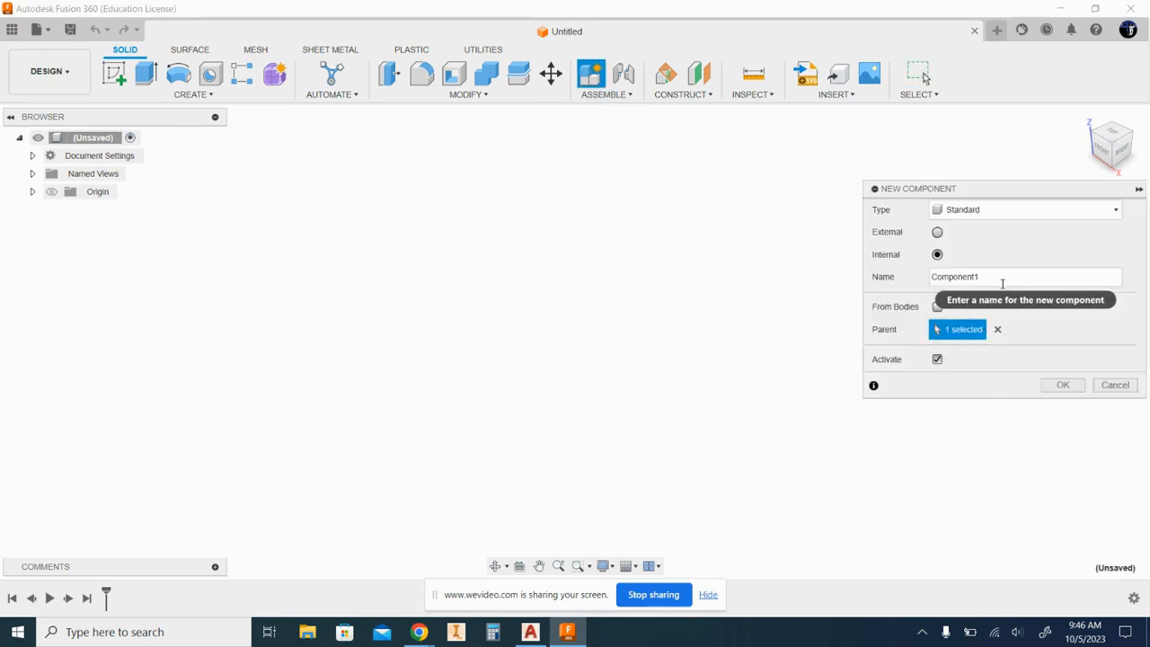
double_click(1003, 282)
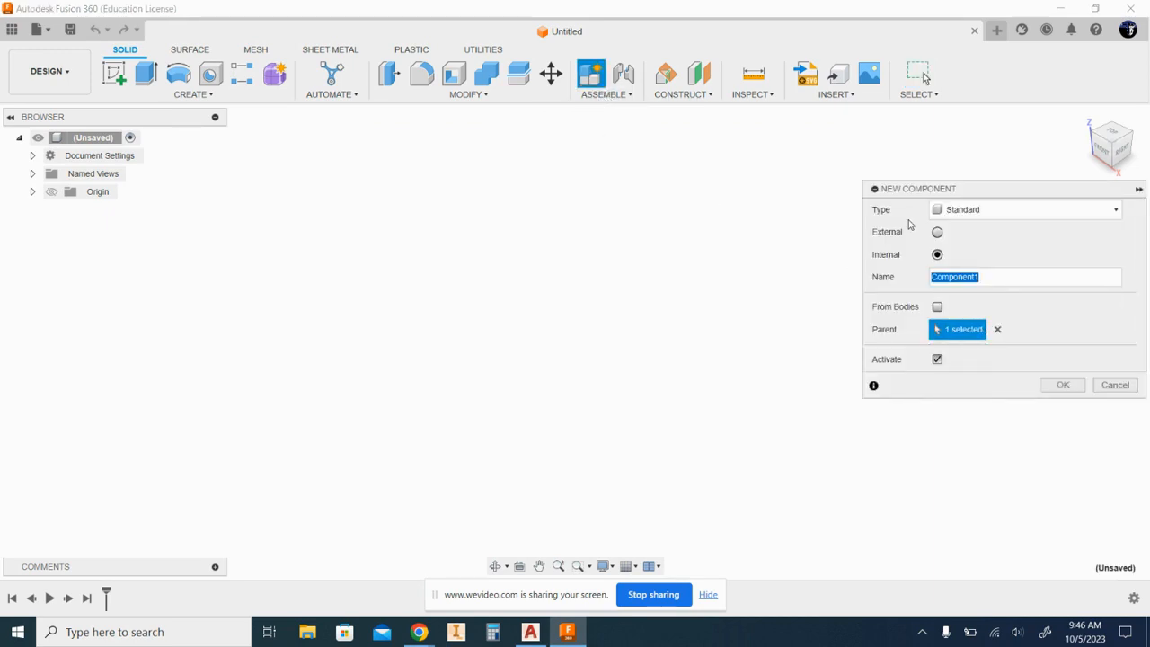
text(Bottom)
key(Return)
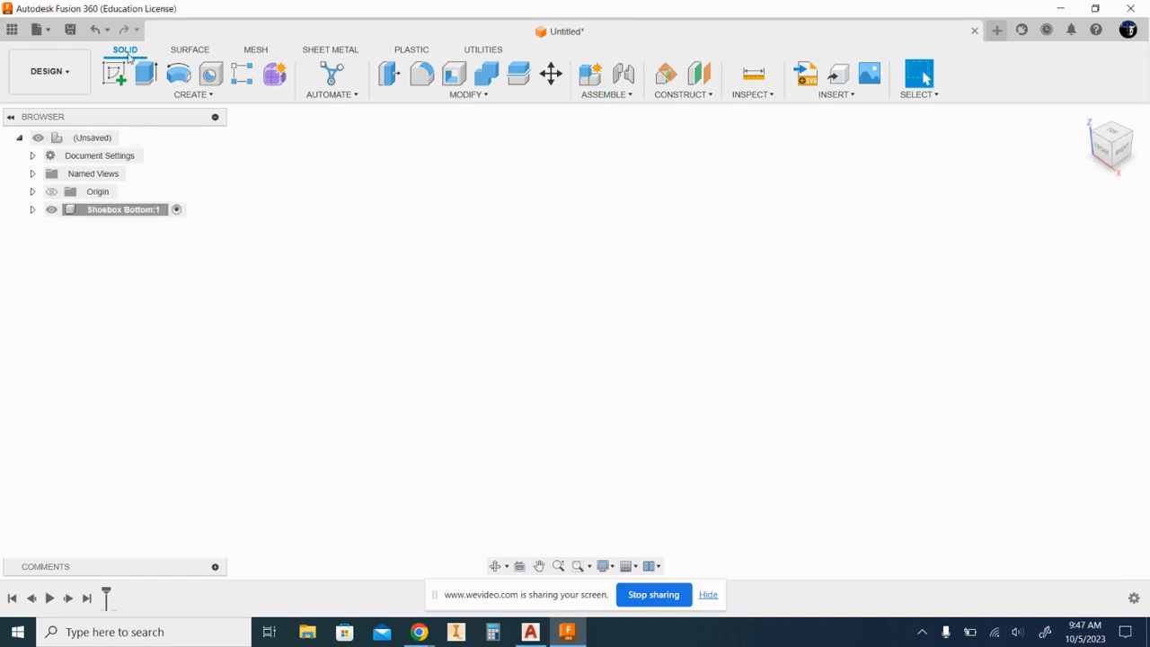
Save the design as "PLTW PoE 1.2.2 - Parametric Modeling" in the General Tech Ed location.
click(70, 29)
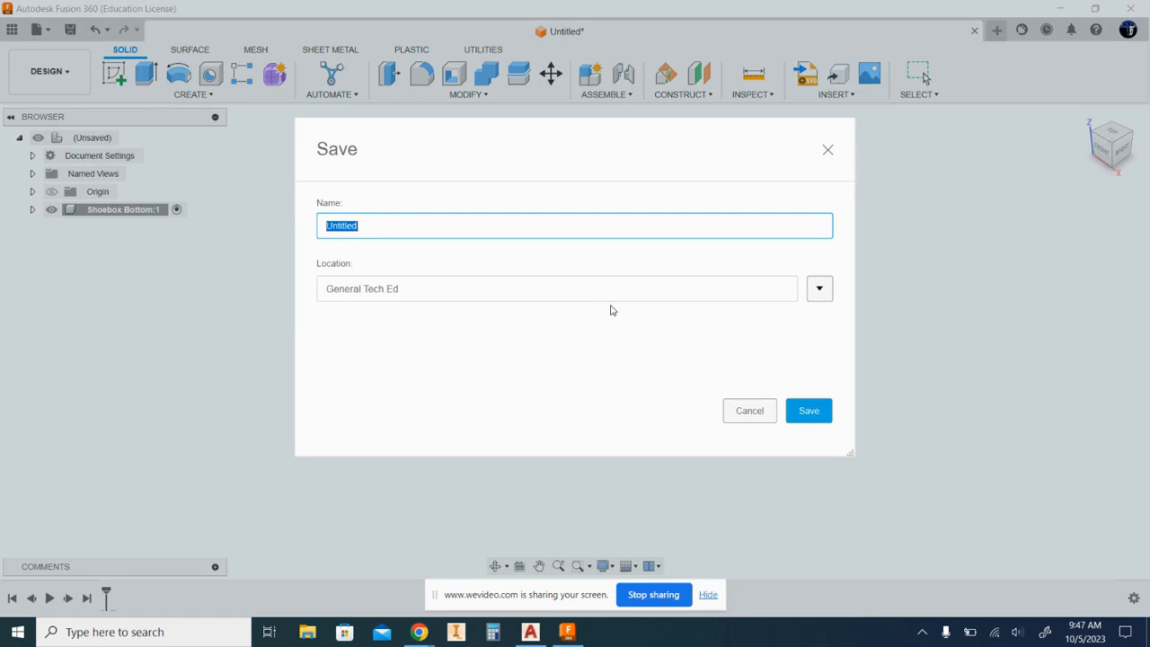
text(PL)
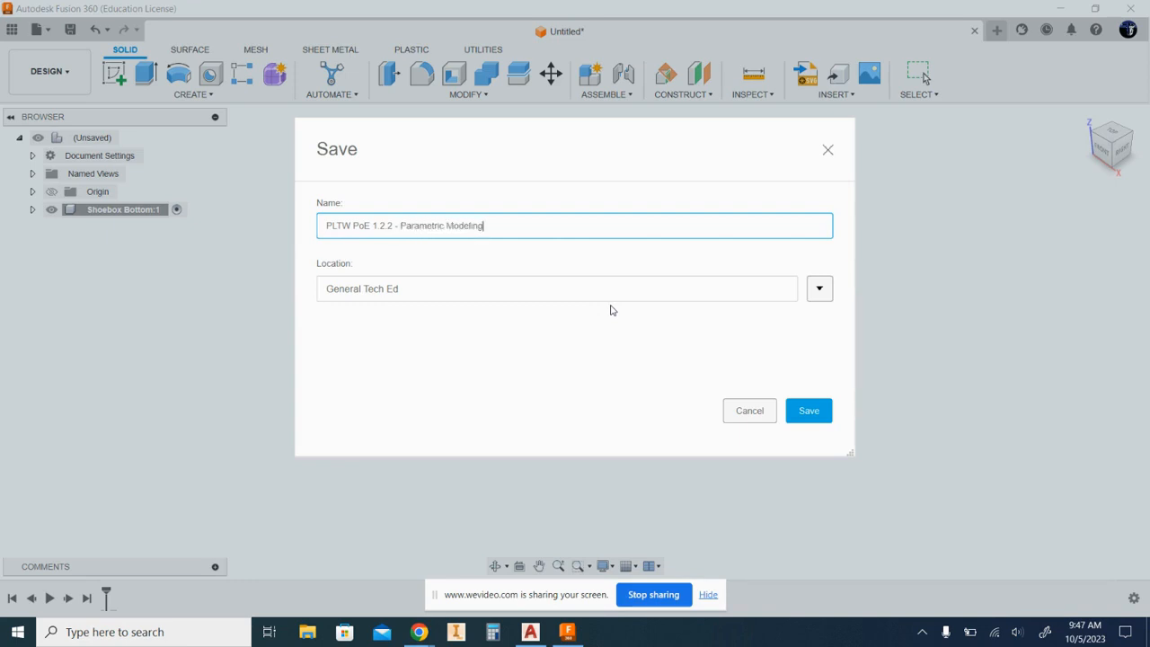
key(Return)
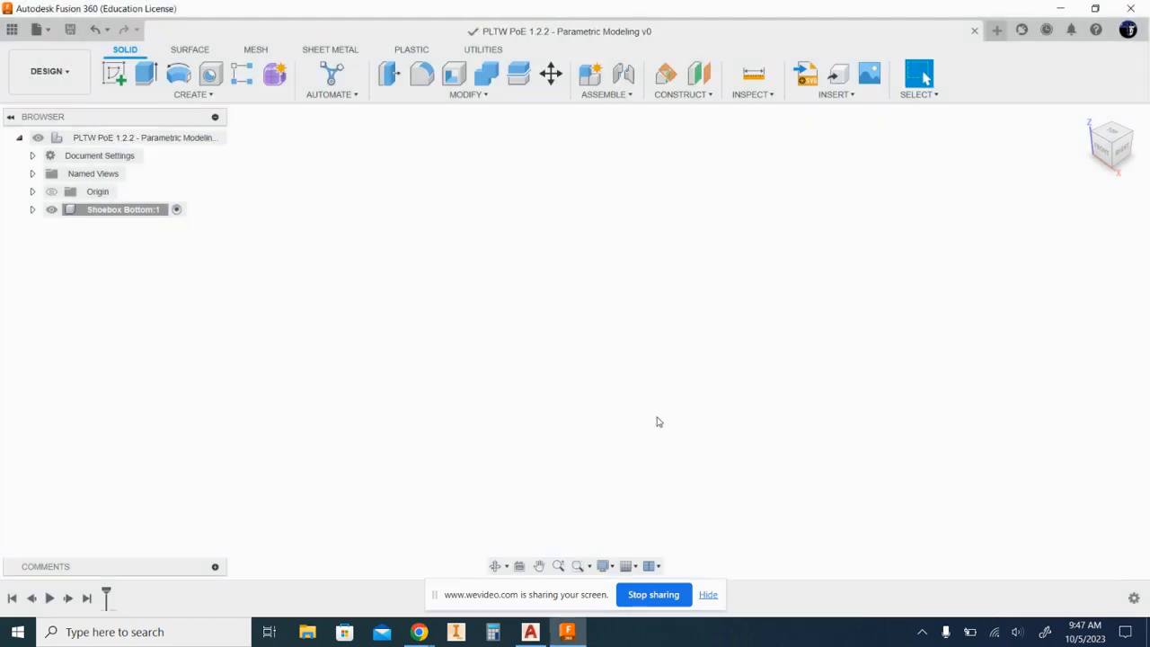
click(709, 596)
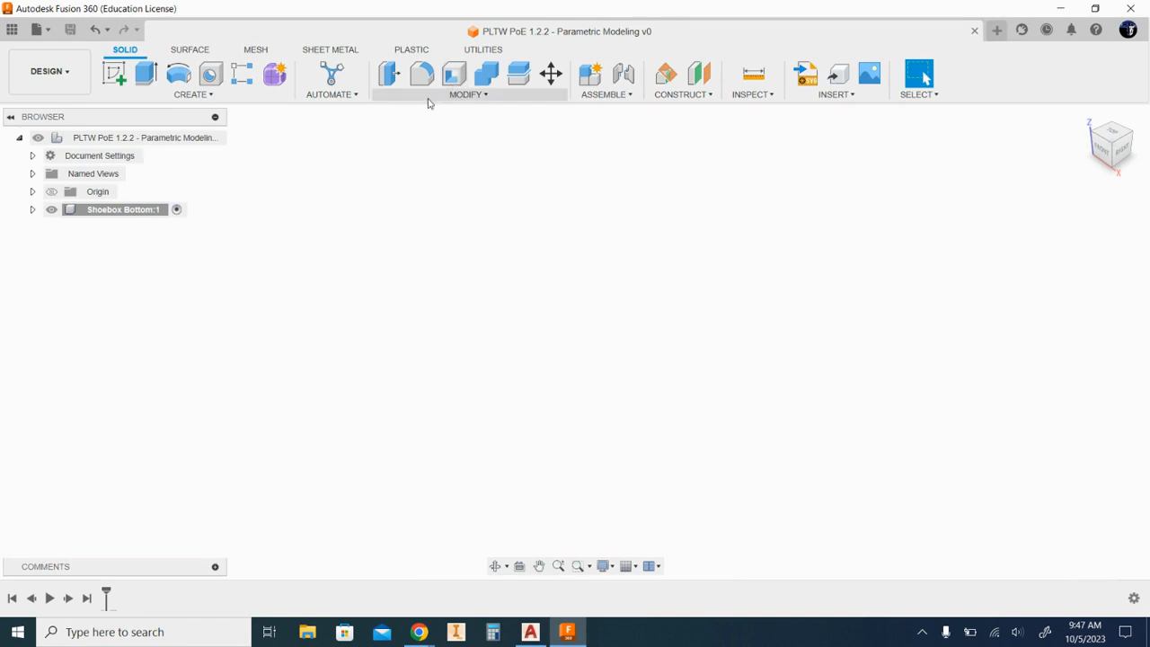
Add a user parameter named Length in inches with expression 18 and comment Length, following the activity's parameter table.
click(475, 96)
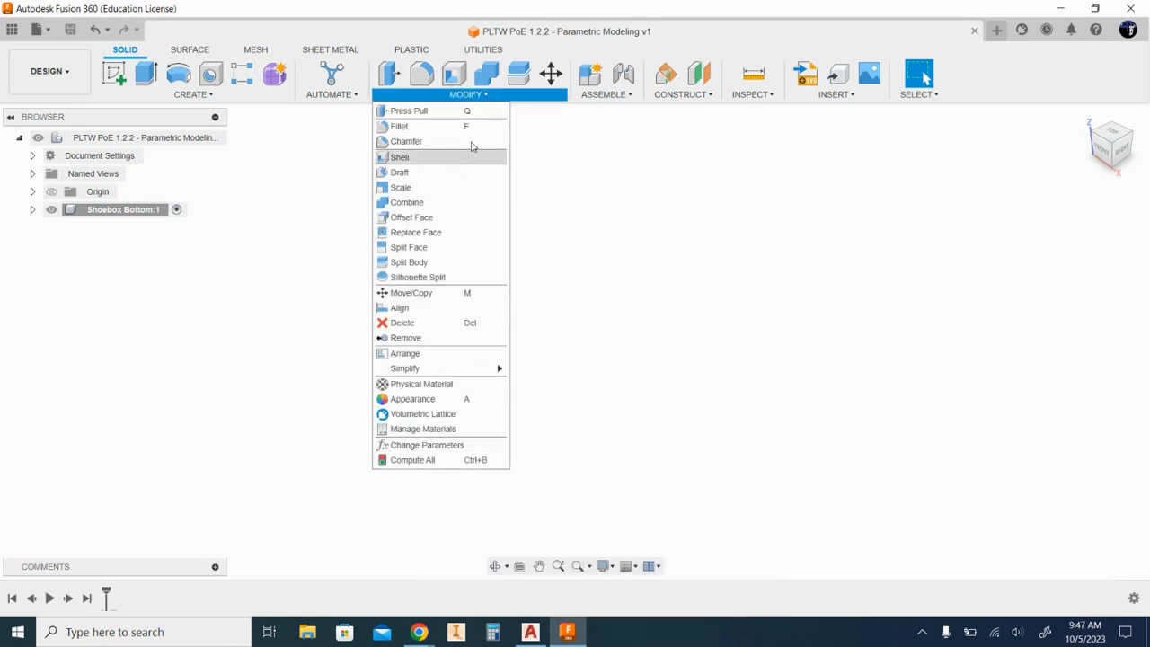
click(424, 447)
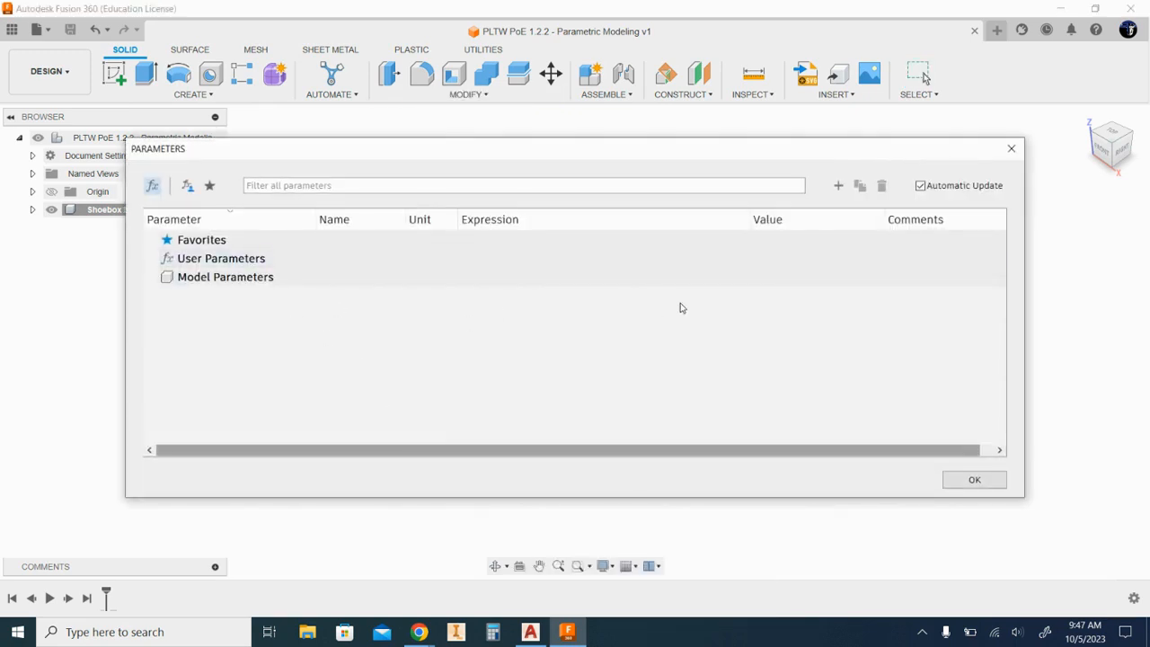
click(839, 186)
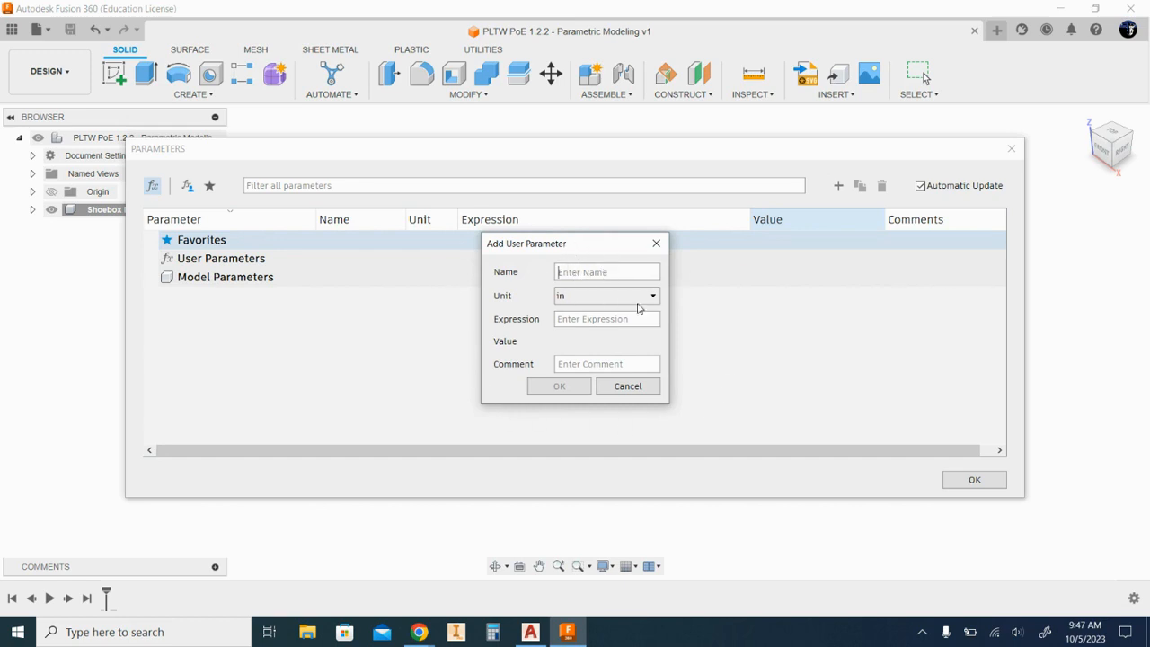
key(alt+Tab)
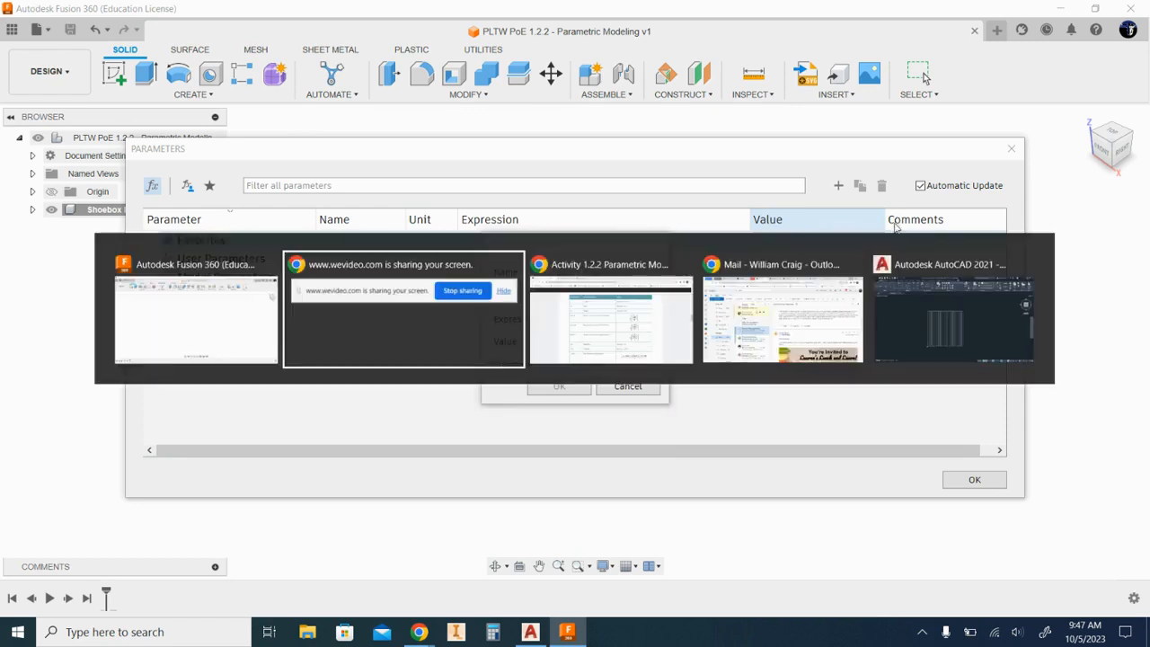
key(alt+Tab)
key(Tab)
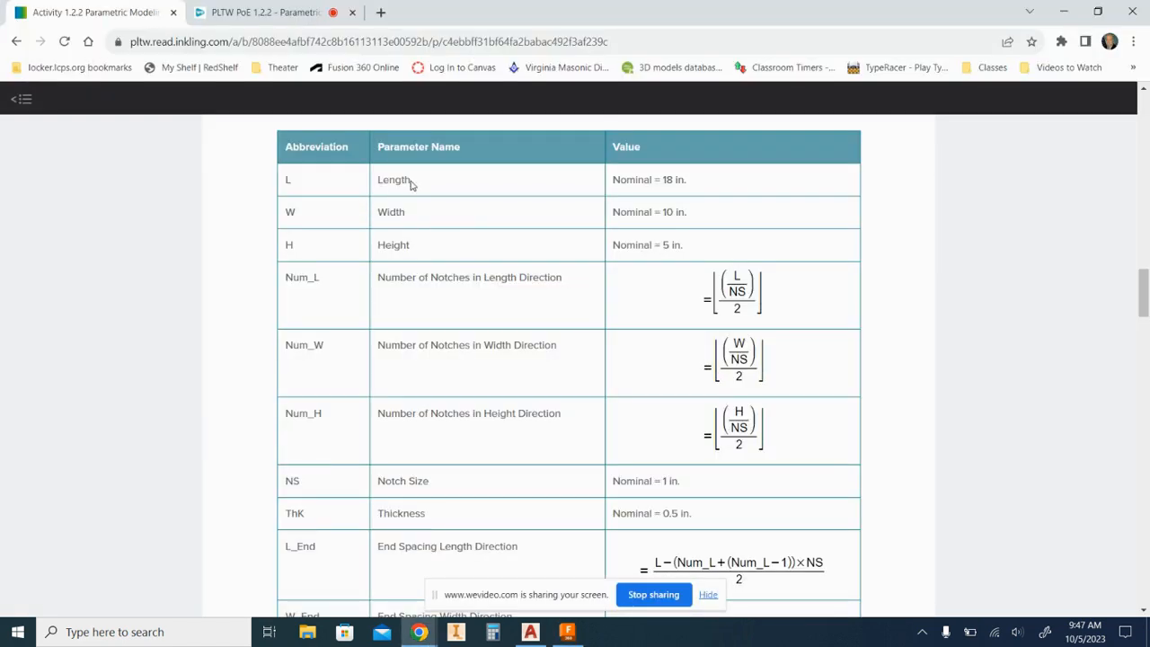
key(alt+Tab)
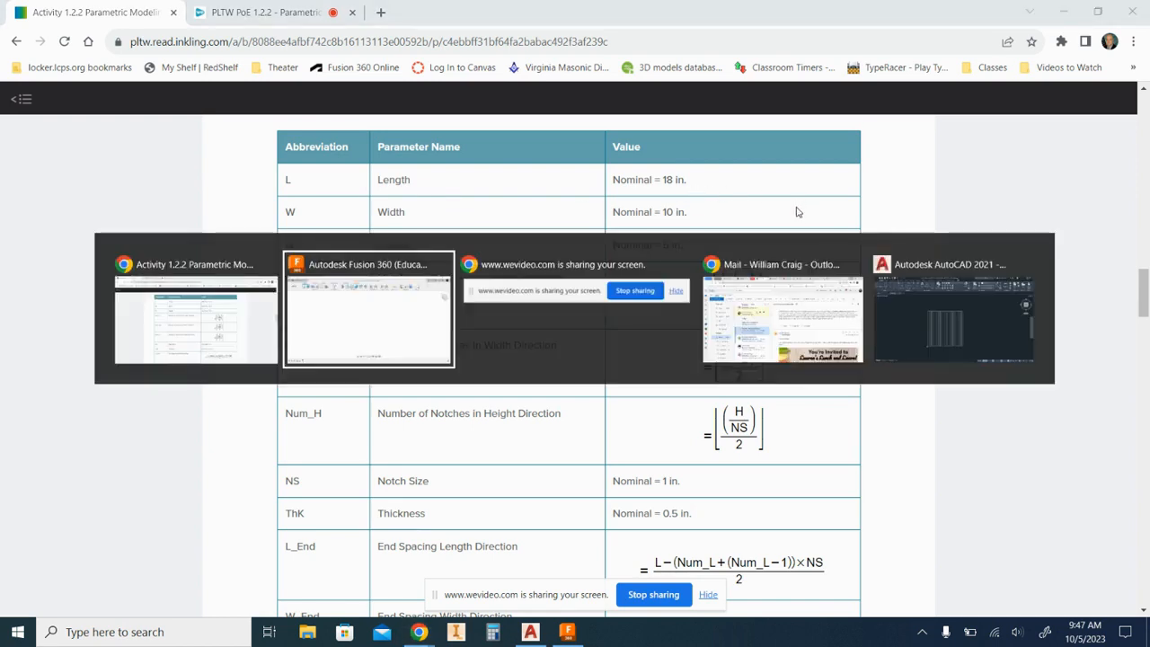
text(Length)
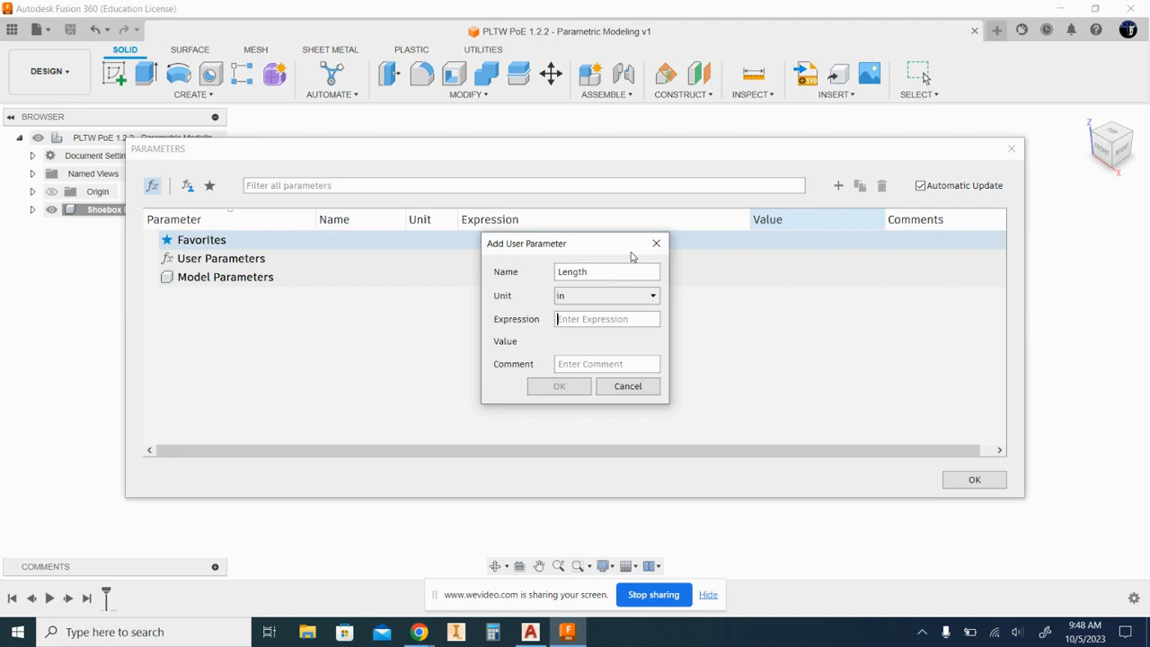
text(18)
text(Length)
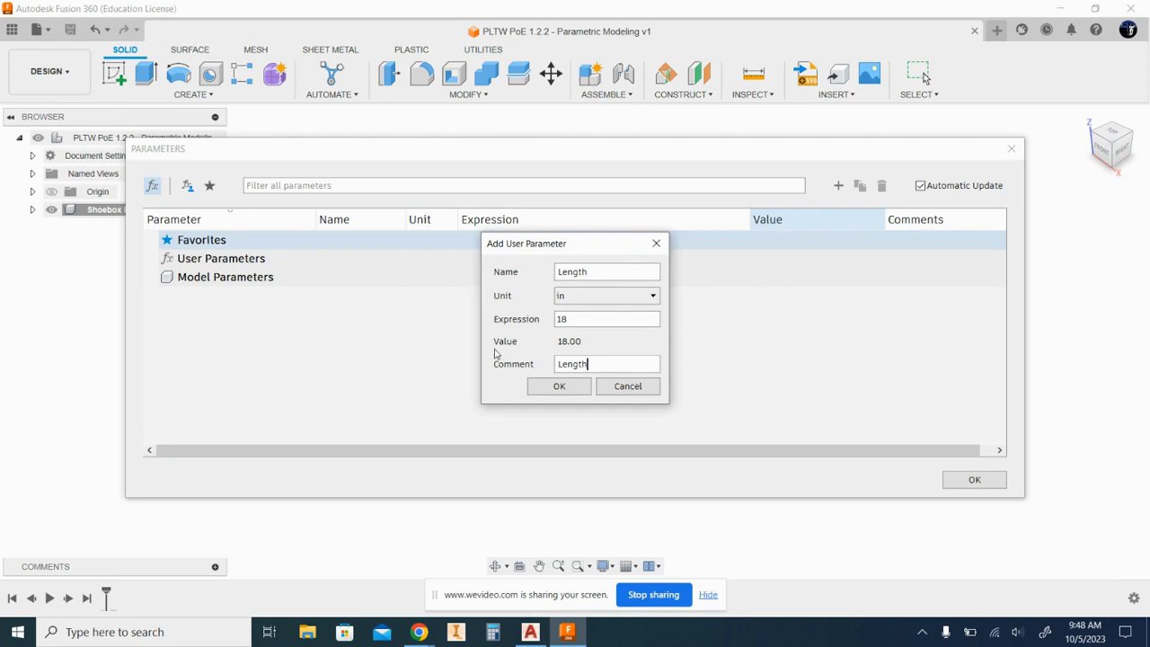
click(567, 395)
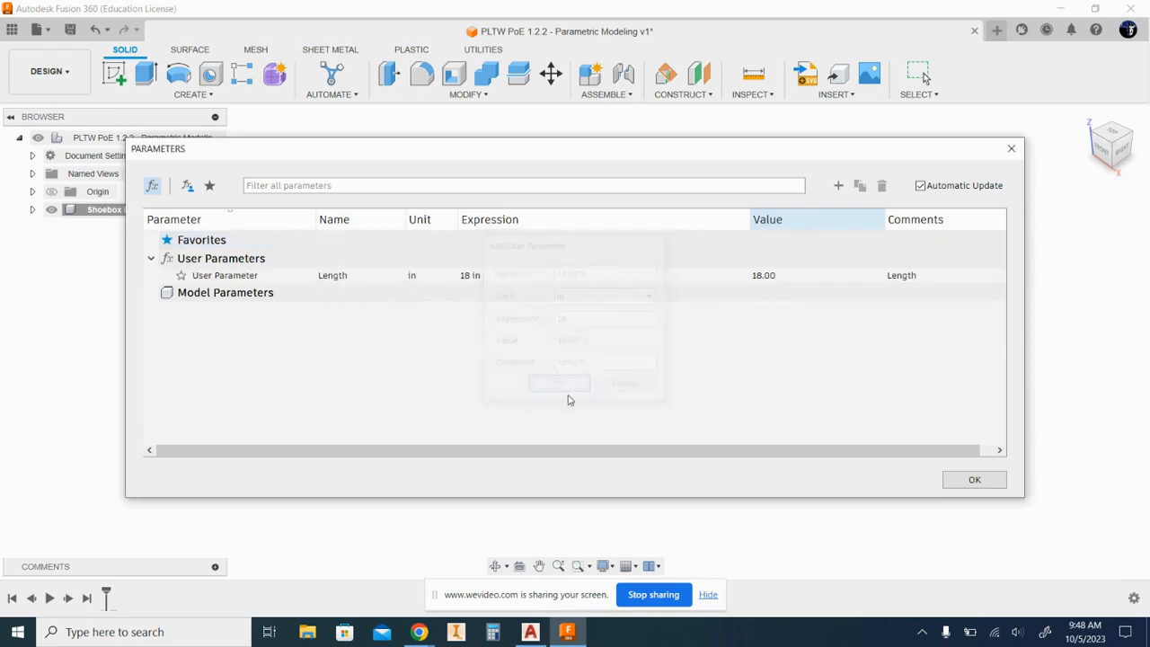
Add a user parameter named Width in inches with expression 10 and comment Width, following the activity's parameter table.
key(alt+Tab)
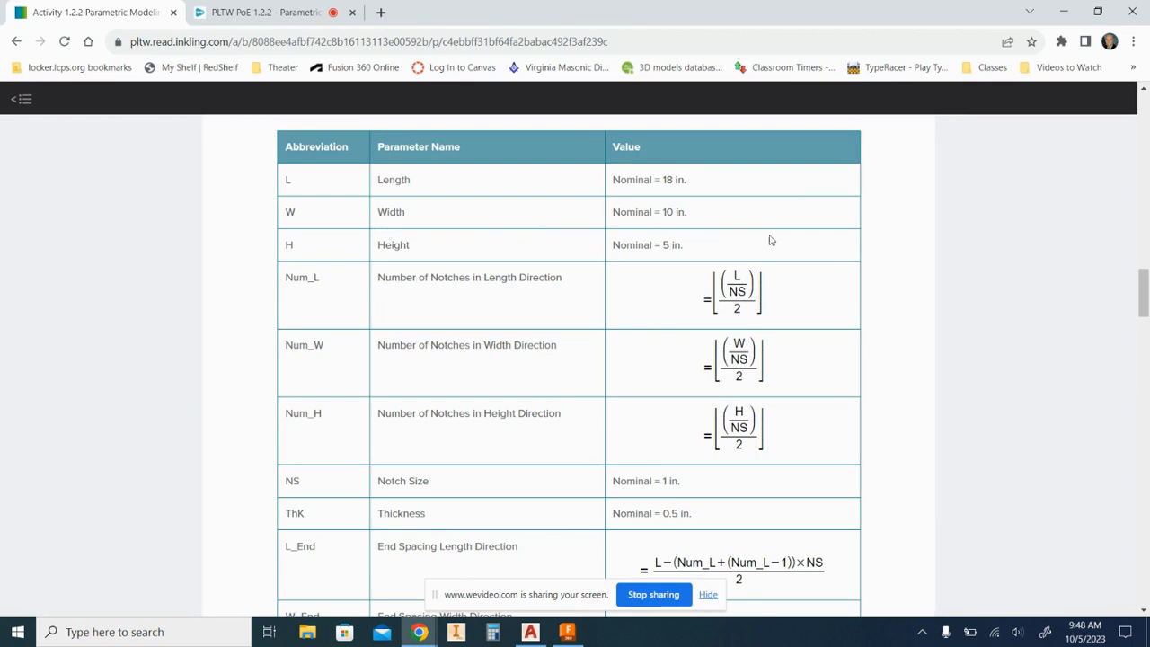
key(alt+Tab)
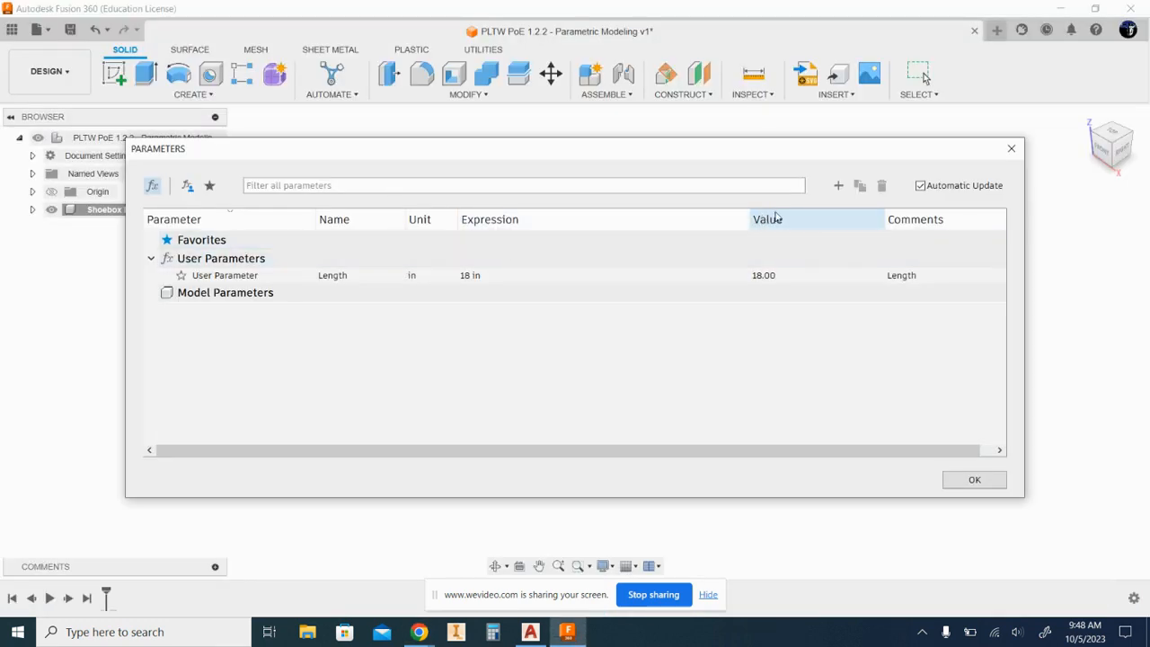
click(838, 185)
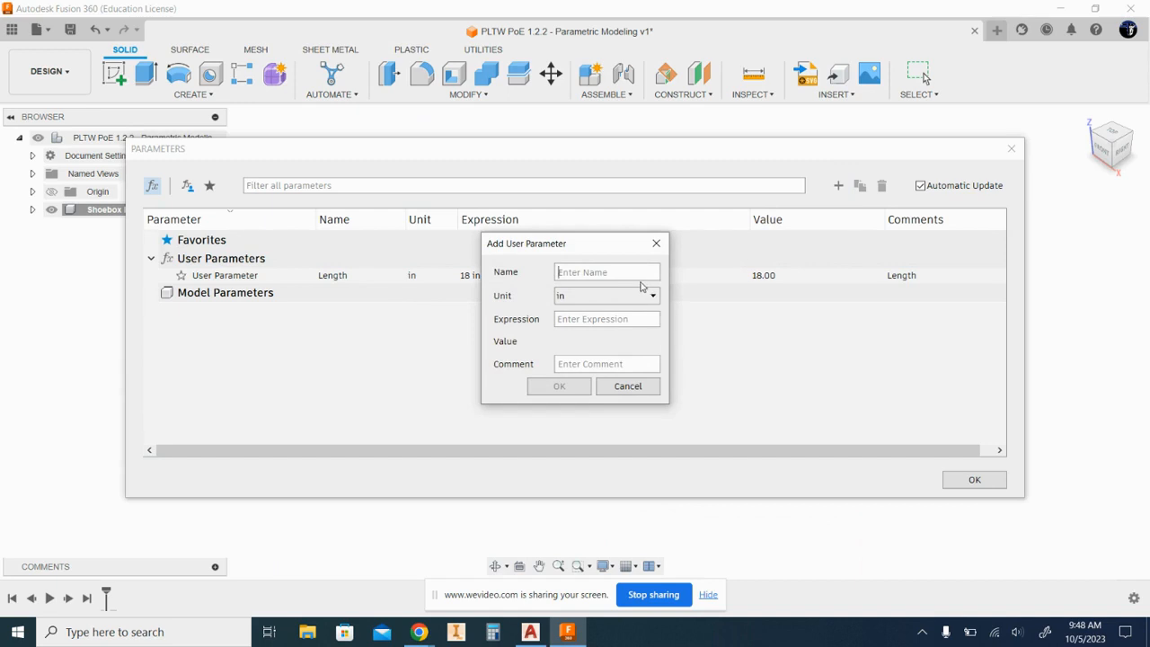
text(W10)
key(Tab)
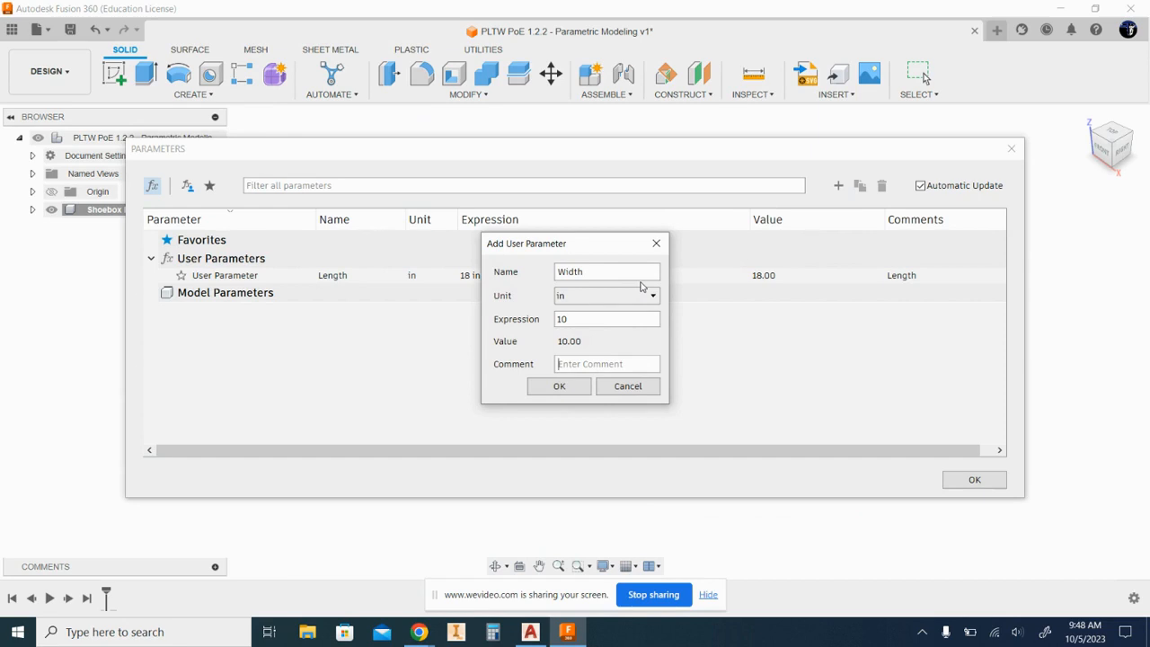
text(T)
key(BackSpace)
text(Width)
click(559, 386)
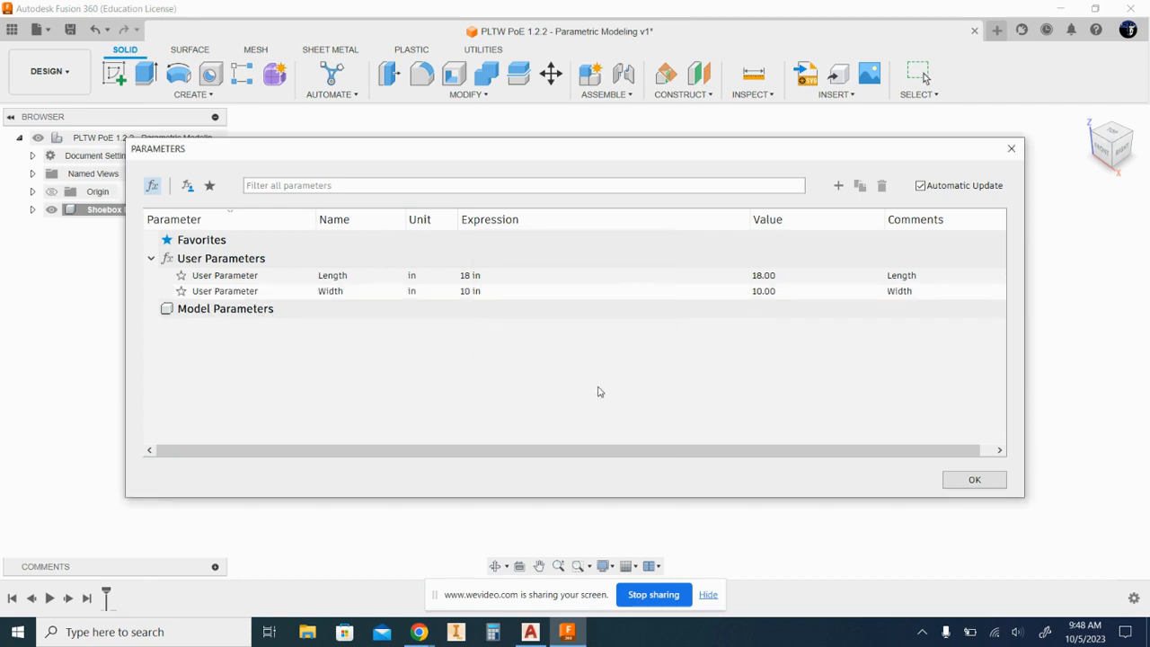
Add a user parameter named Height in inches with expression 5 and comment Height, checking the activity's parameter table.
key(alt+Tab)
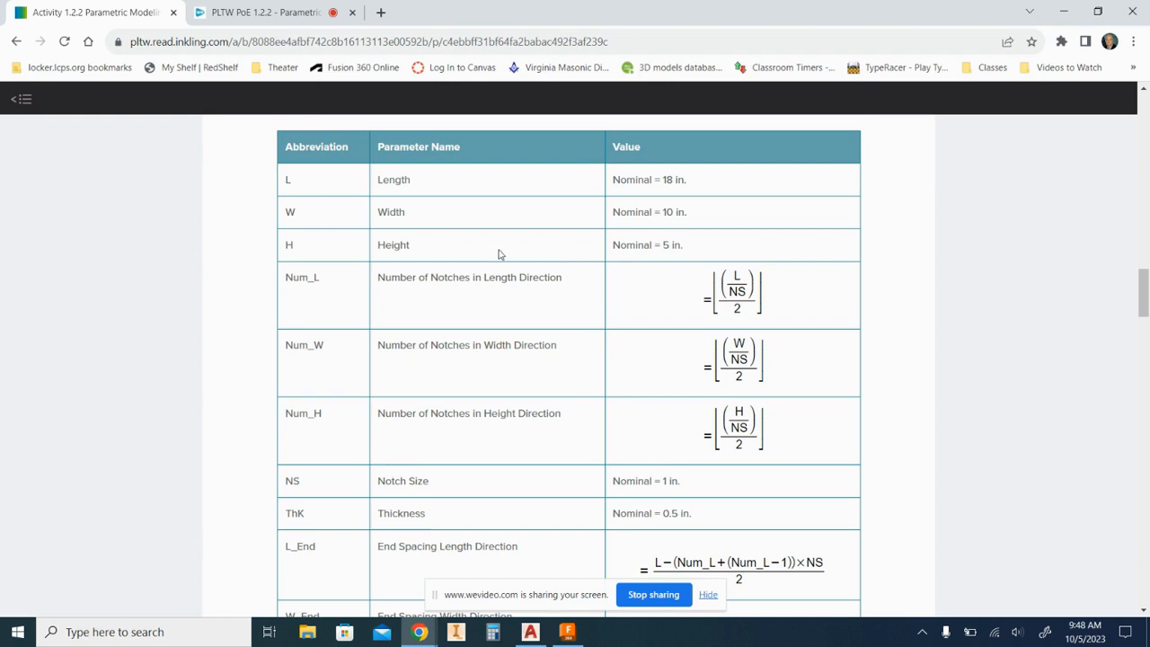
key(alt+Tab)
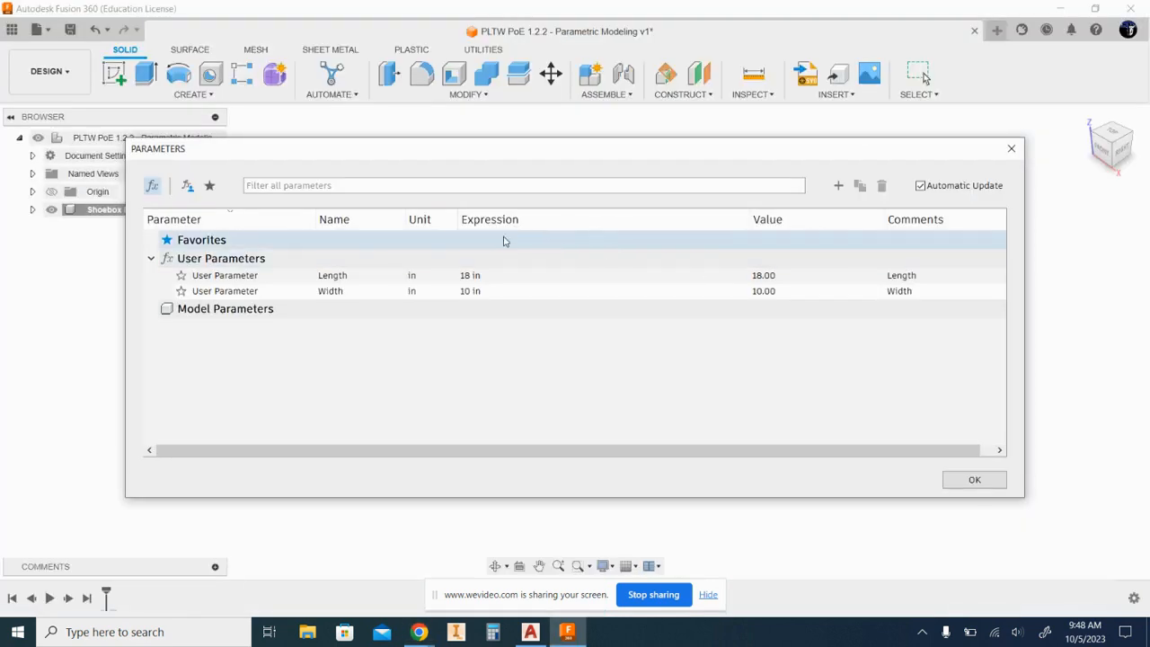
click(838, 185)
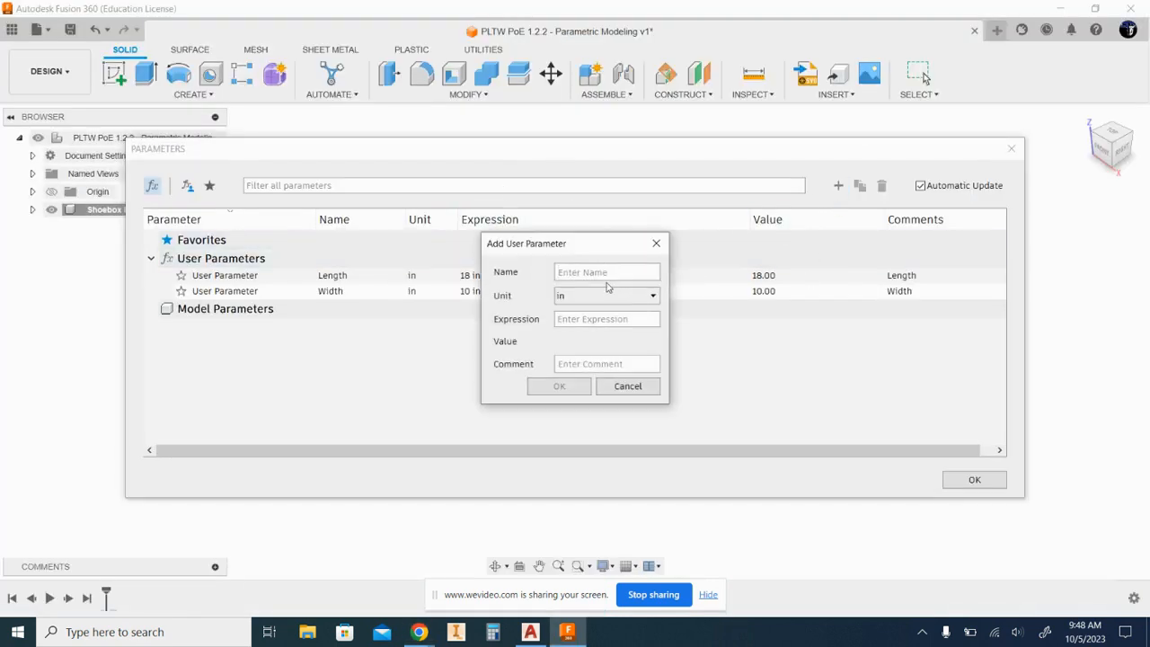
text(Height)
key(Tab)
text(5)
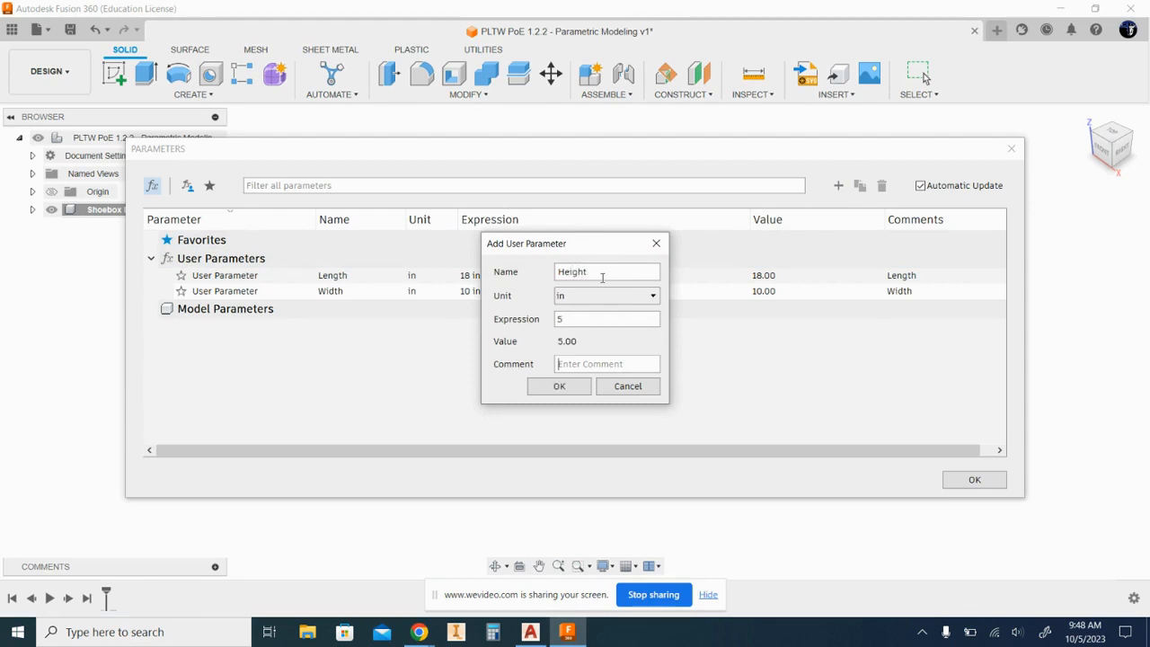
text(Heigth)
key(BackSpace)
key(BackSpace)
click(559, 386)
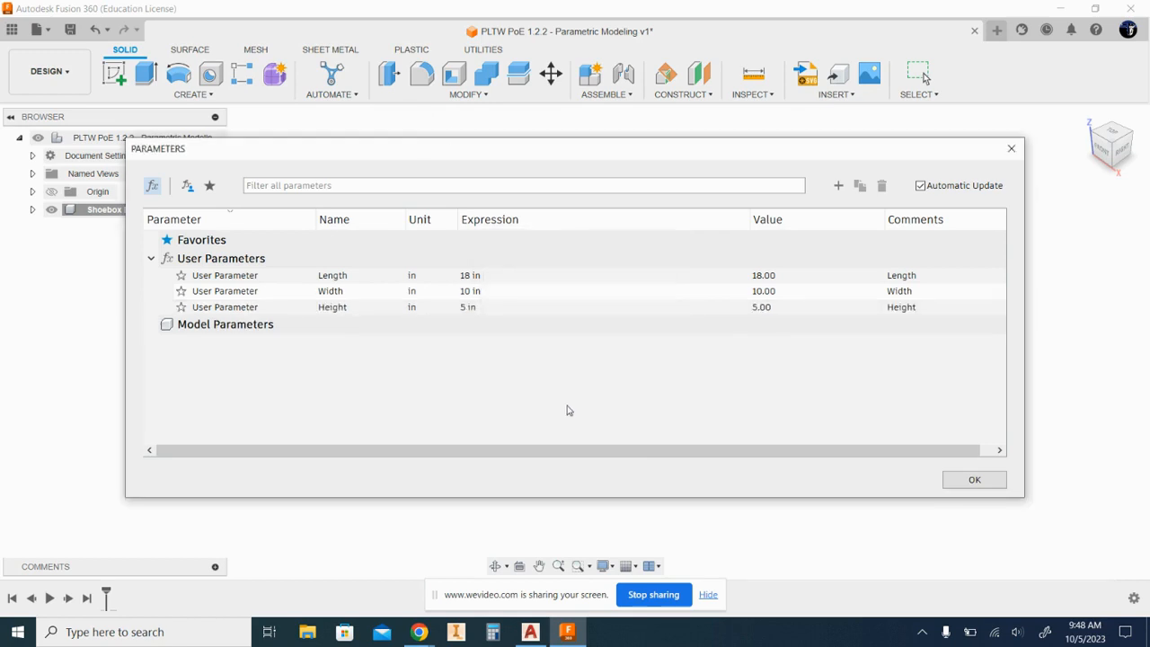
Add a user parameter named NS in inches with expression 1 and comment Notch Size, as listed in the activity's table.
key(alt+Tab)
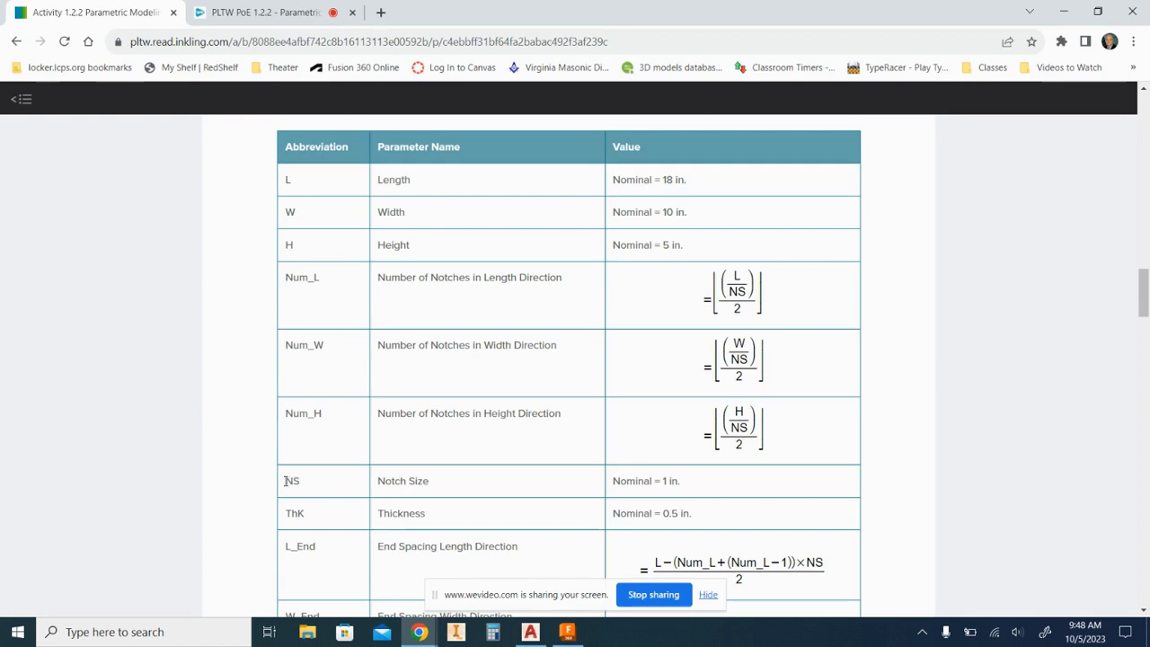
key(alt+Tab)
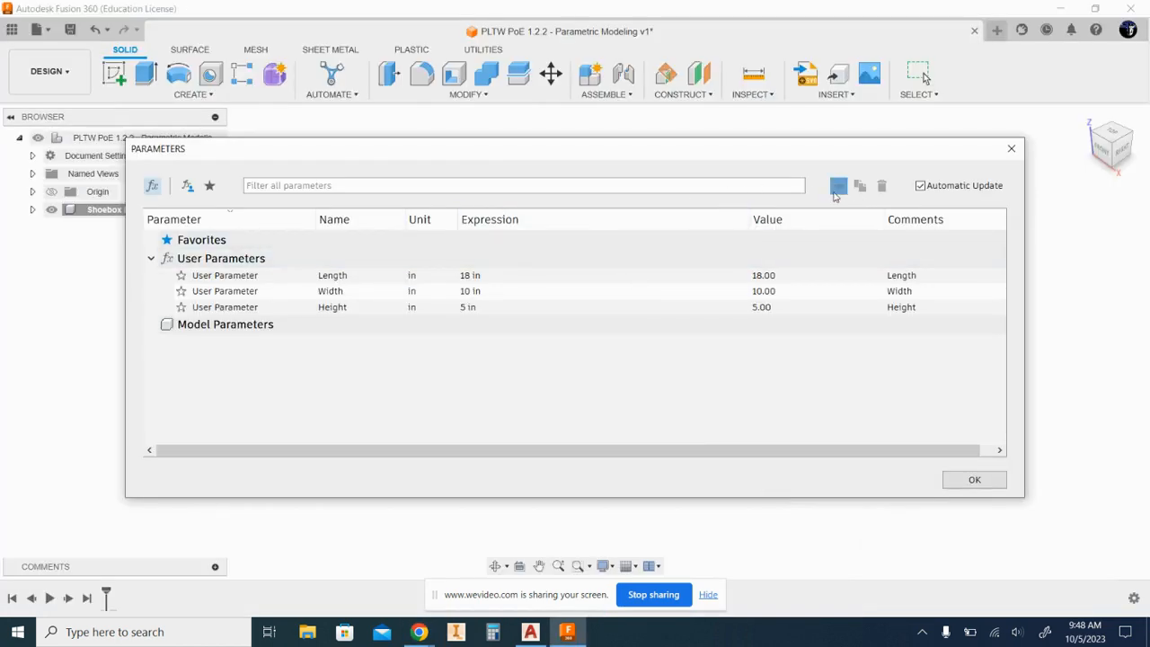
click(838, 185)
text(NS)
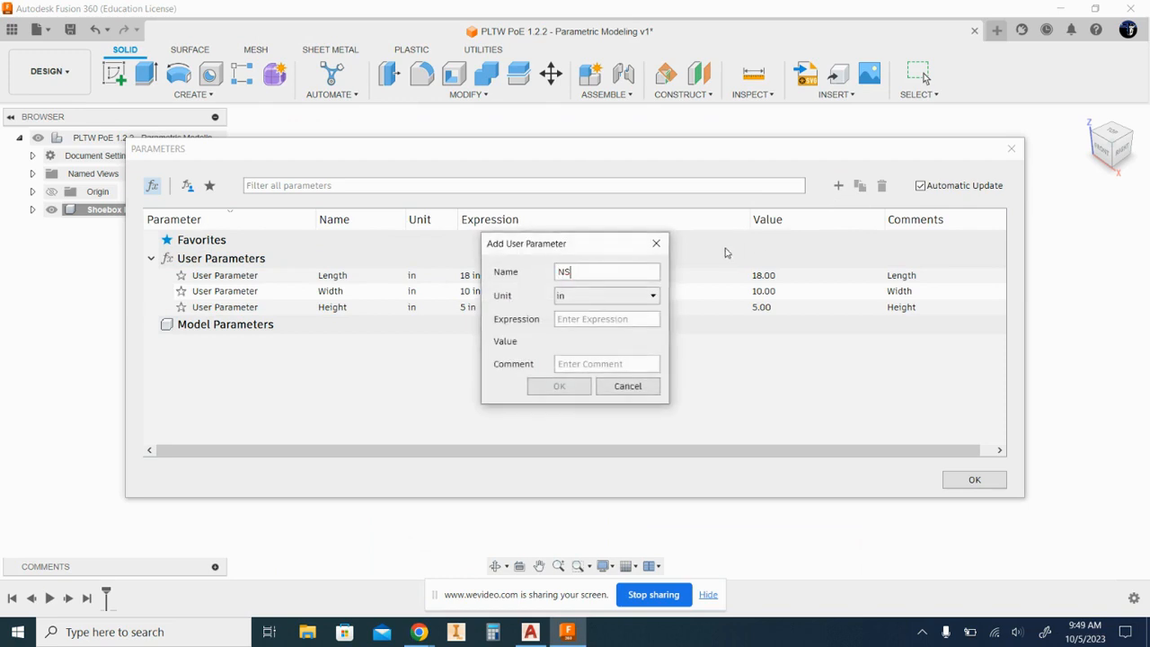
text(1)
text(Notch Size)
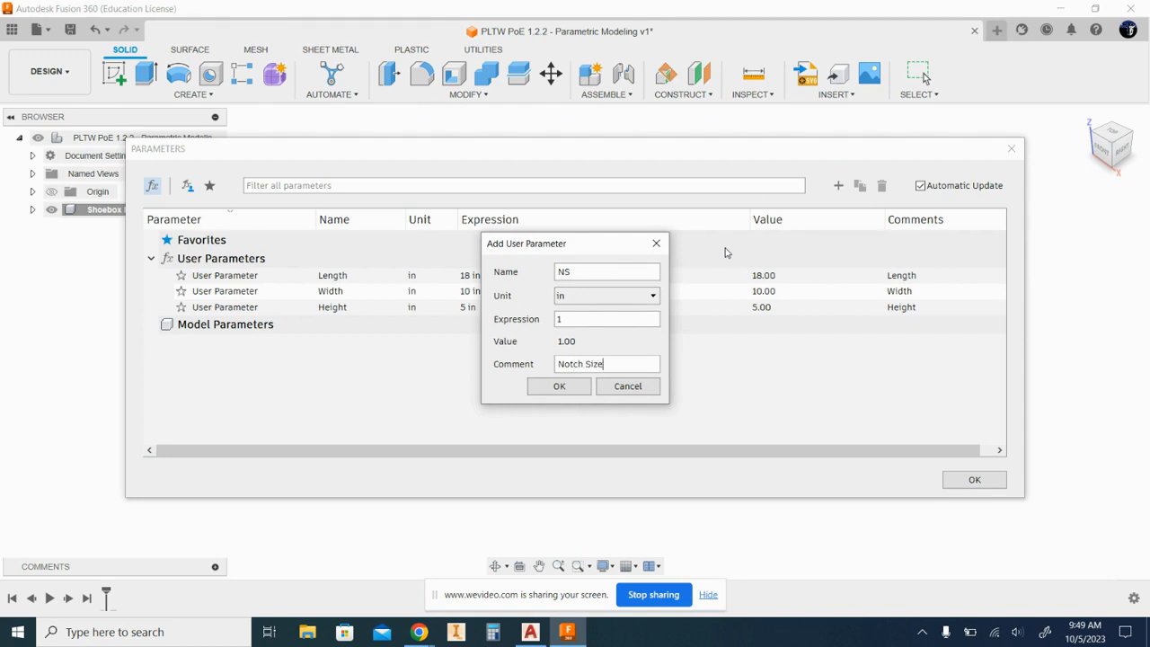
key(Return)
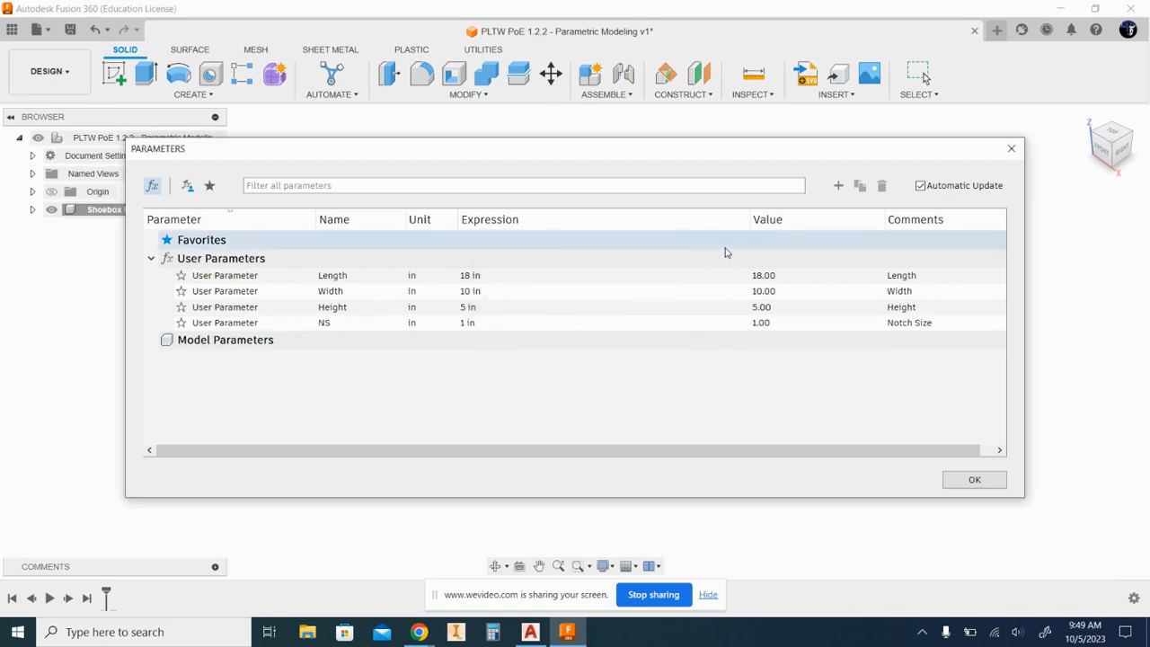
Add a user parameter named ThK in inches with expression 0.5 and comment Thickness, as listed in the activity's table.
key(alt+Tab)
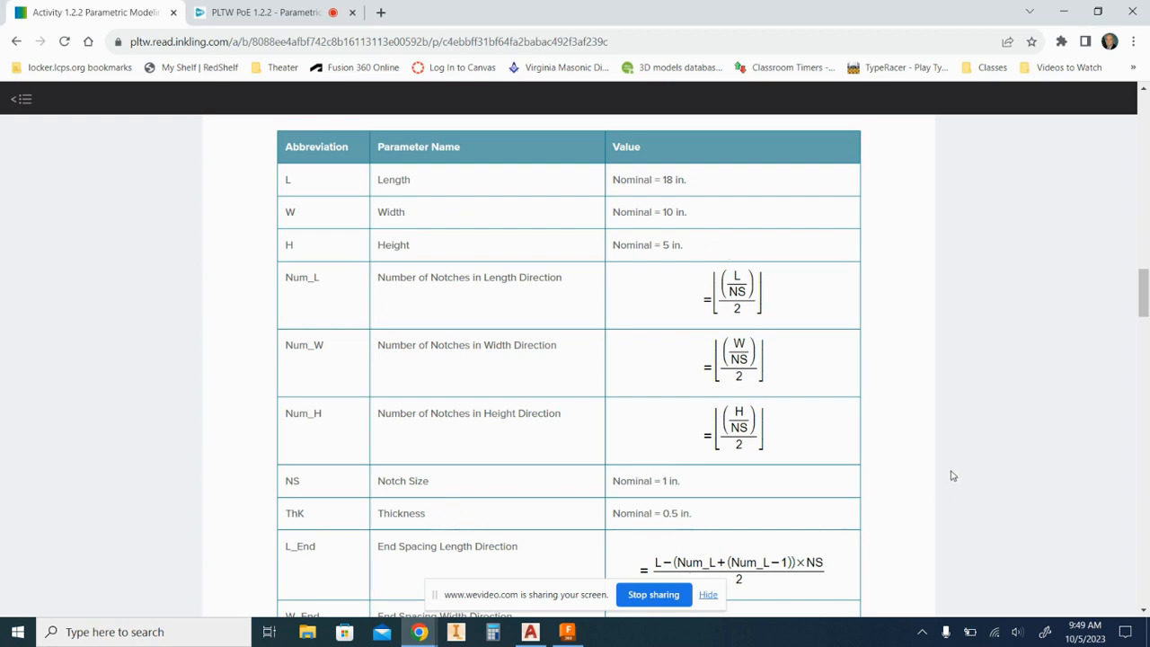
key(alt+Tab)
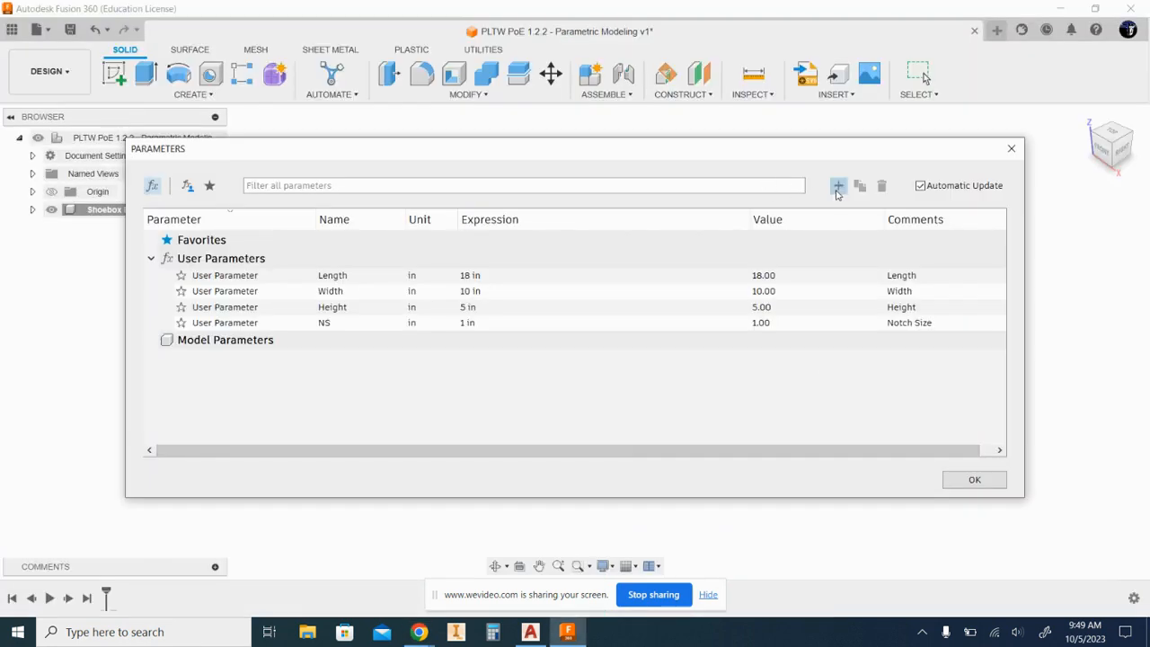
click(837, 186)
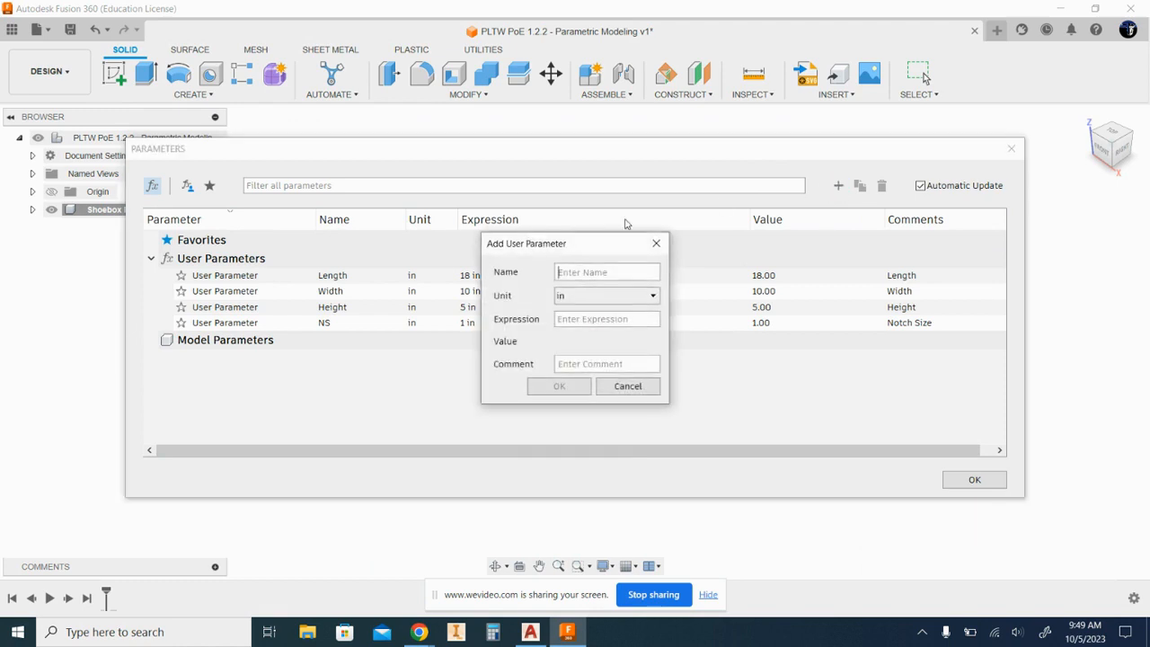
text(Th)
text(0.)
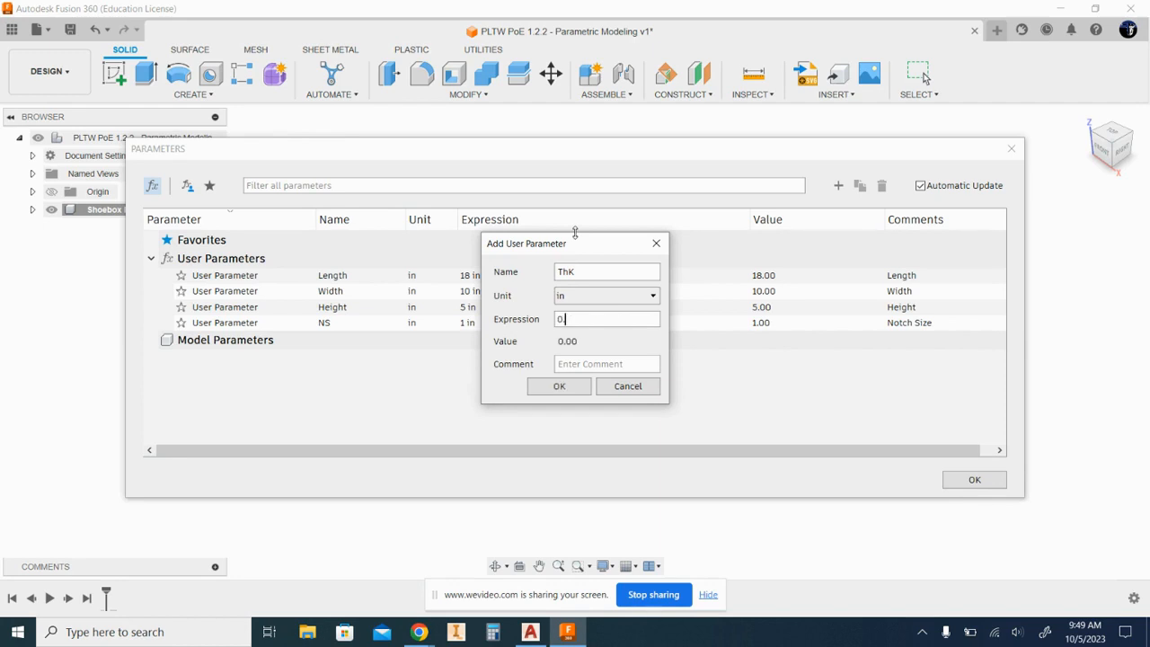
text(5)
text(T)
text(hickne)
text(ss)
key(Return)
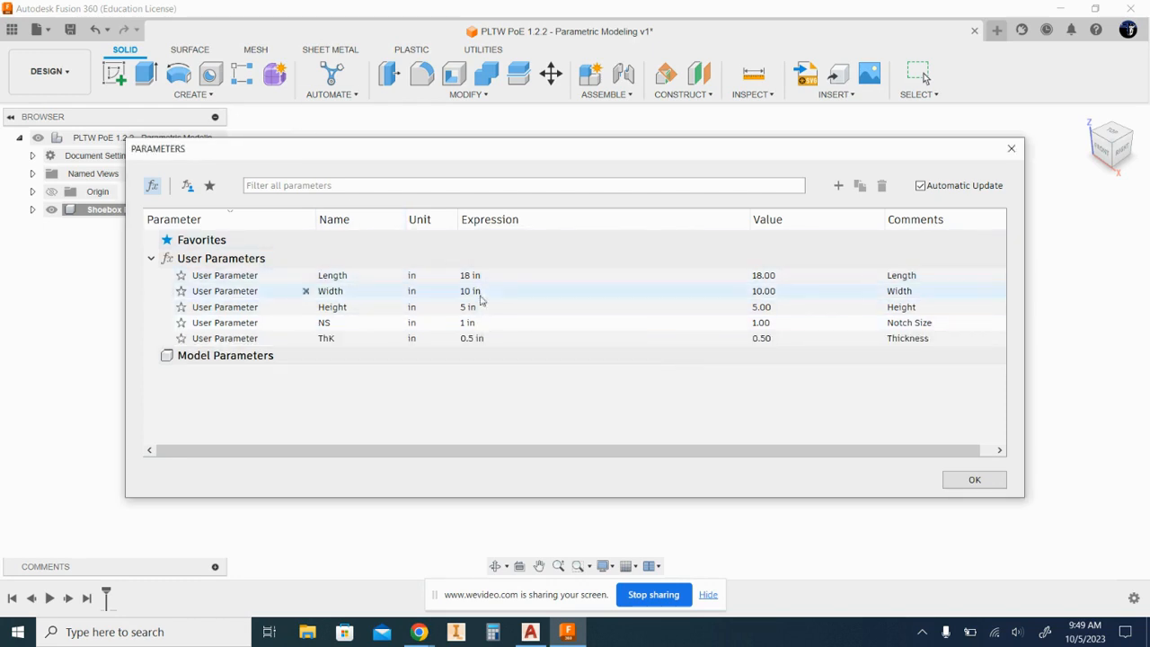
Mark Length, Width, Height, NS and ThK as favorite parameters, and collapse the Favorites group.
click(181, 275)
click(182, 306)
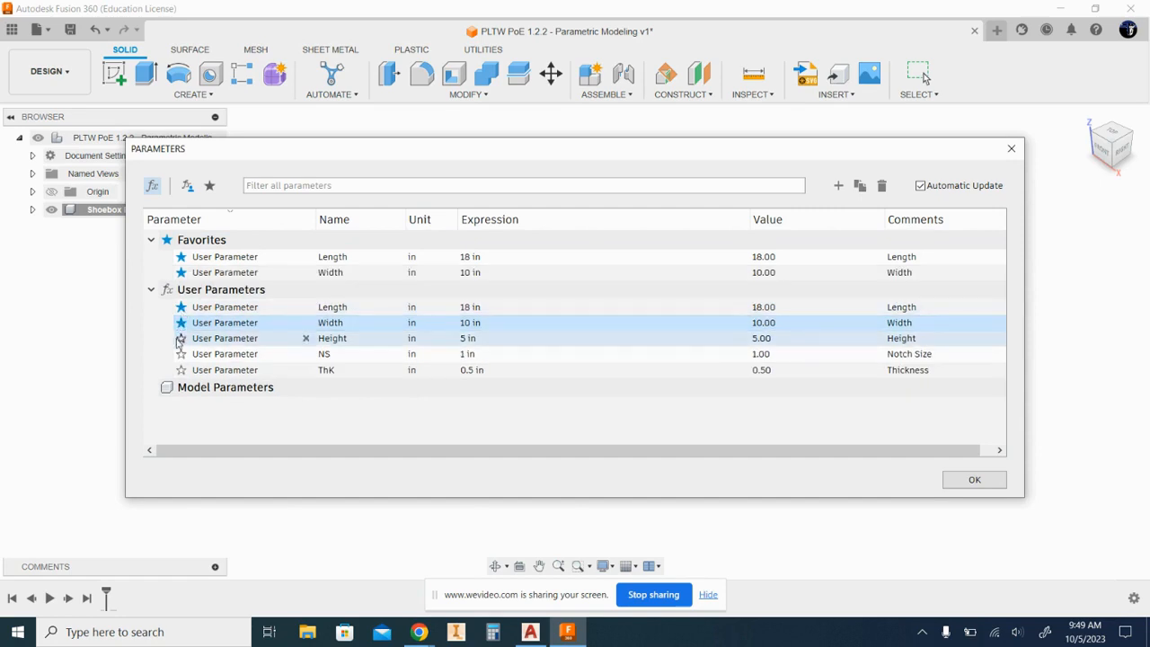
click(181, 337)
click(182, 369)
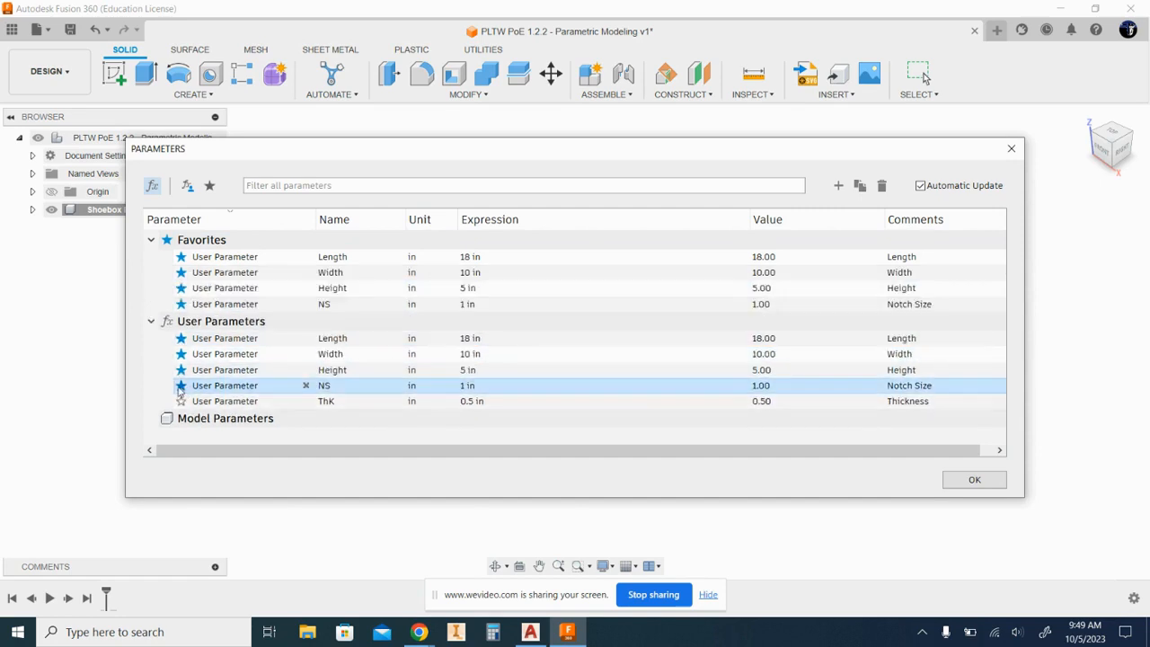
click(181, 401)
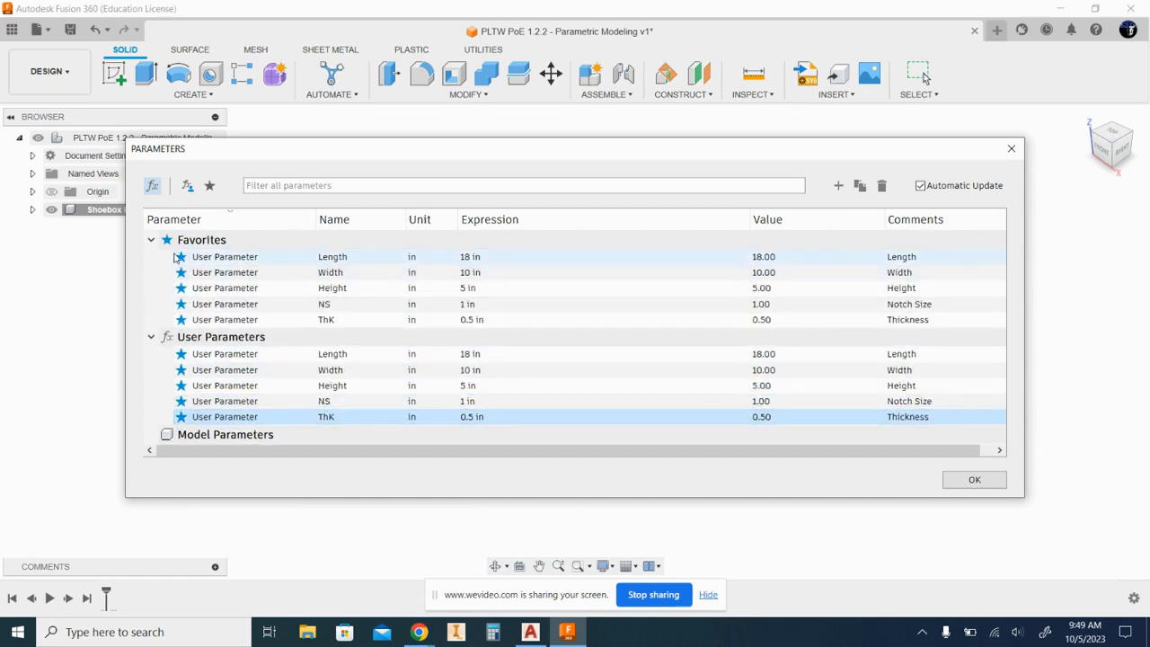
click(152, 239)
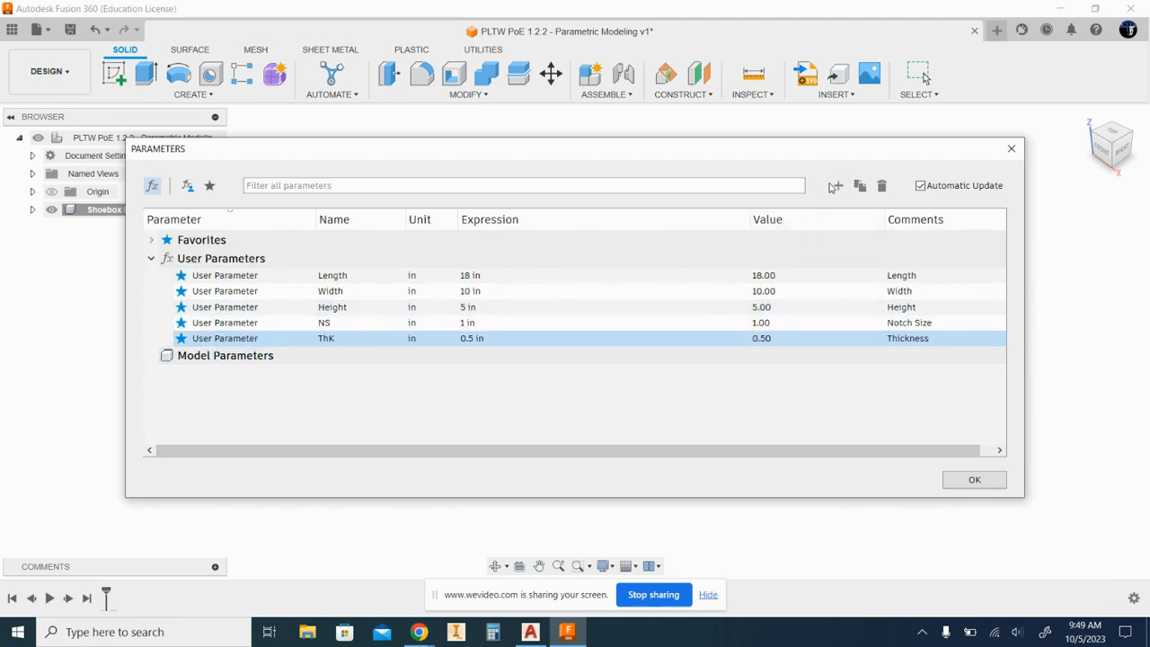
Review the notch-count and end-spacing formulas in the activity's table, and start a user parameter named Num_L with No Units.
click(837, 187)
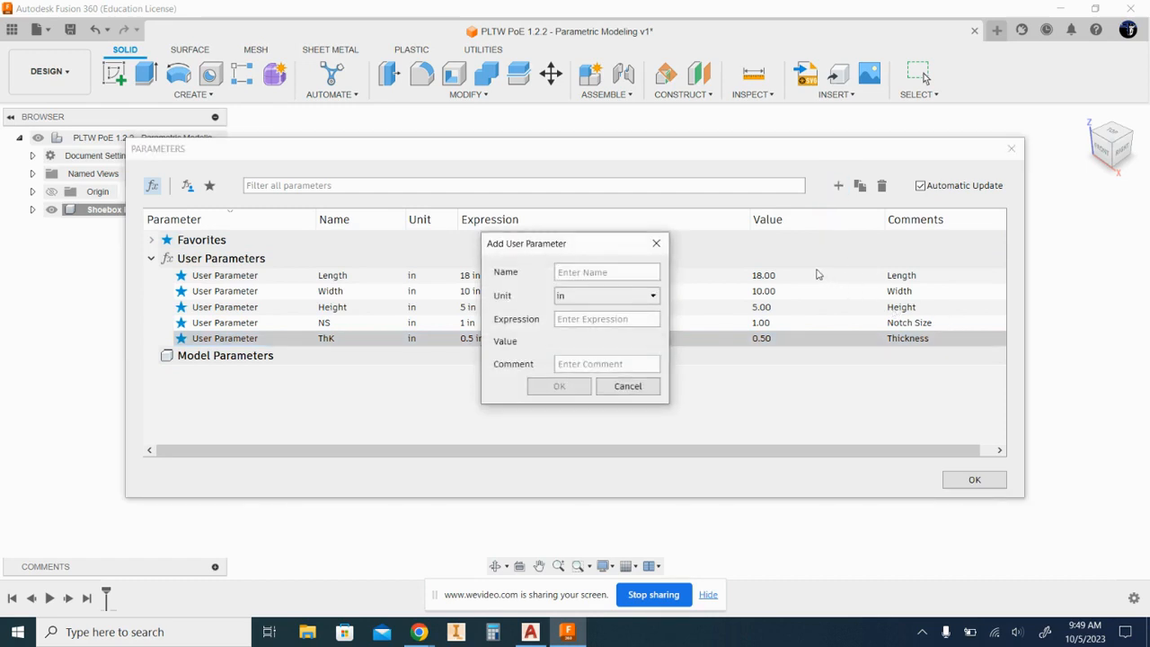
key(alt+Tab)
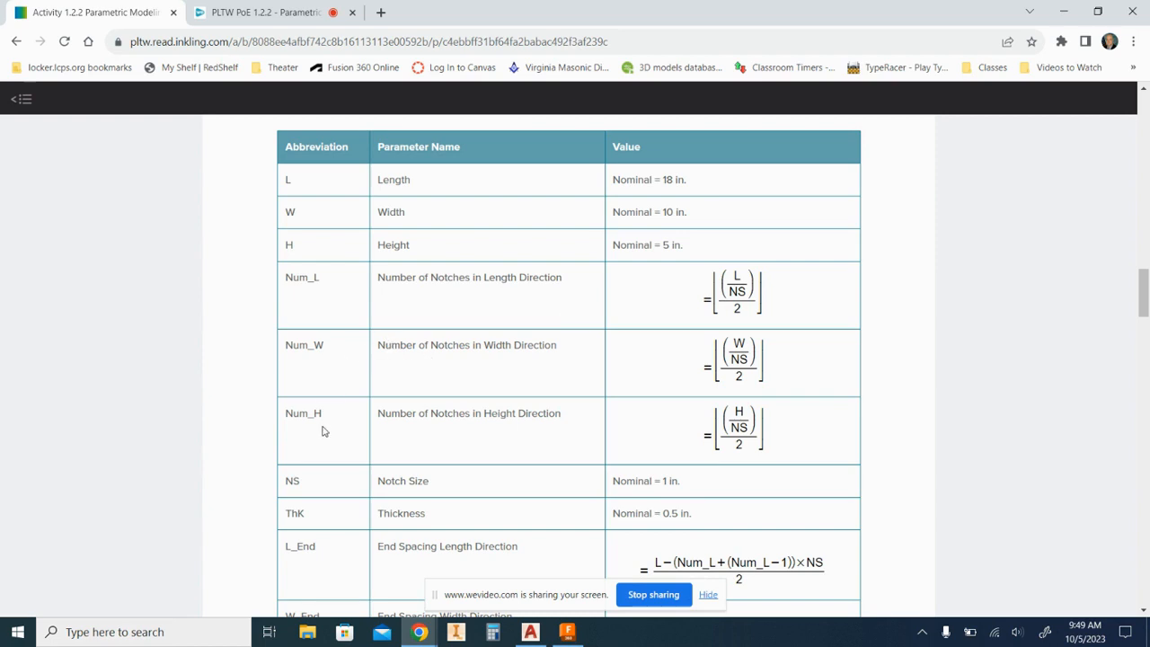
scroll(447, 408, down, 1)
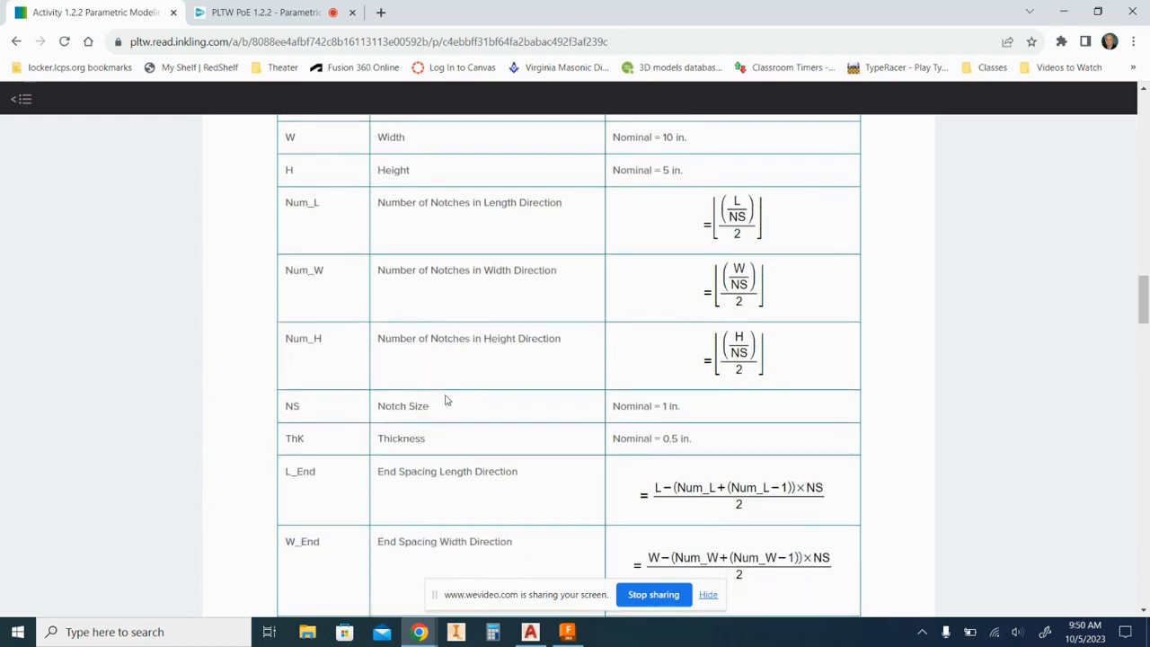
scroll(444, 395, up, 1)
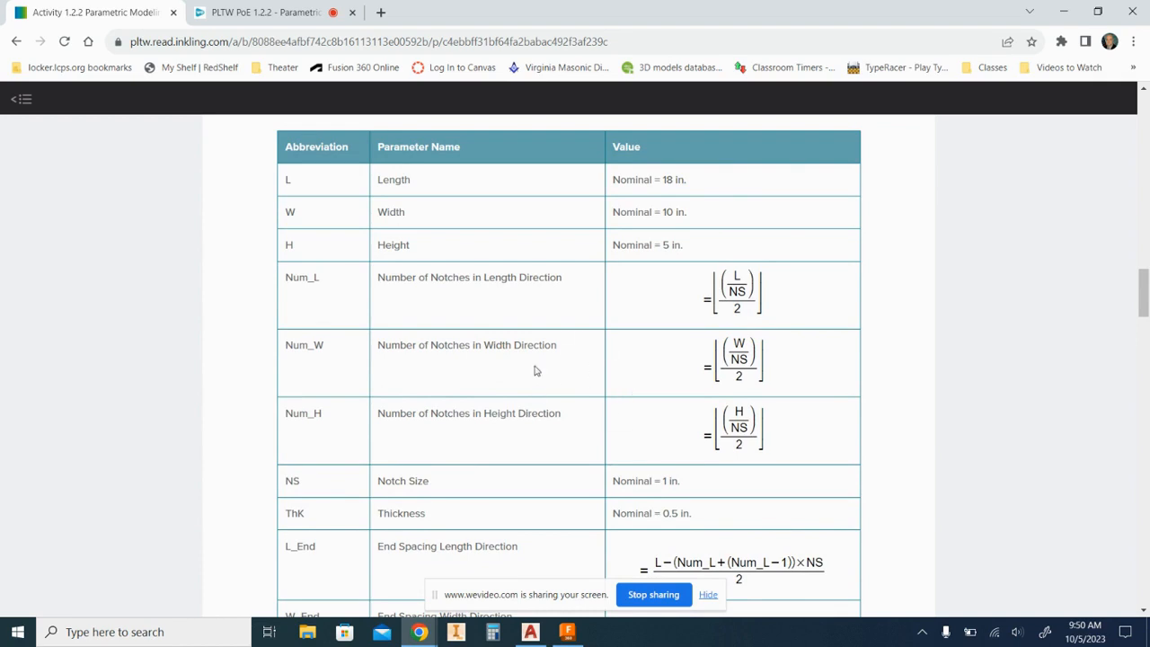
scroll(494, 358, down, 5)
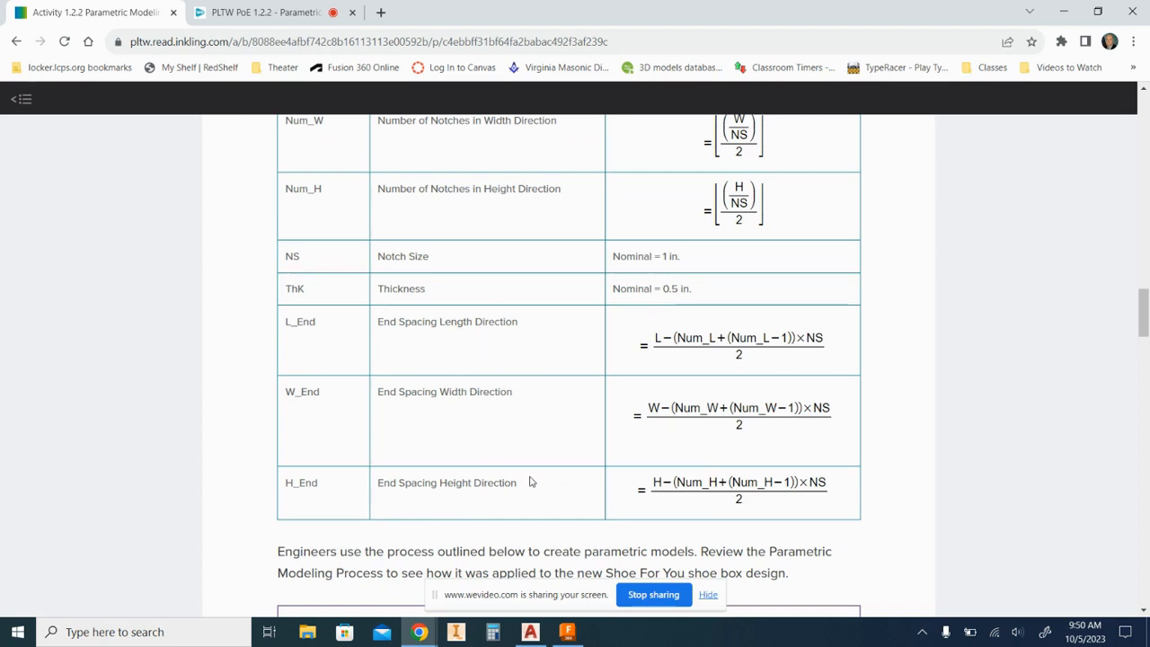
scroll(530, 481, up, 3)
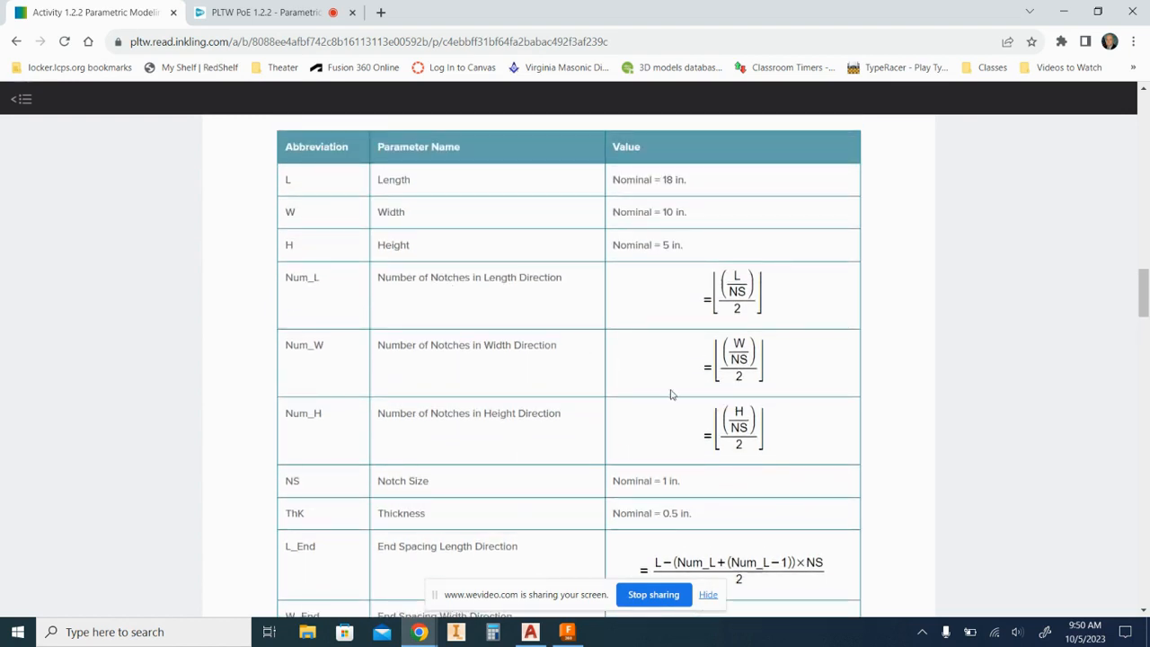
key(alt+Tab)
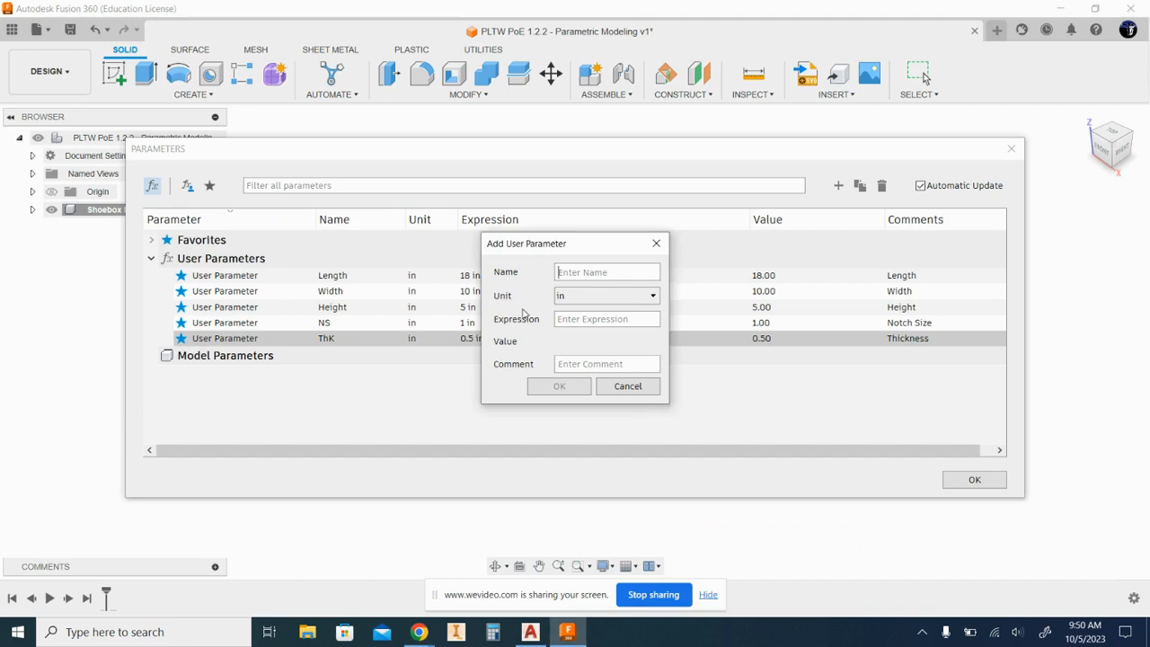
text(Num_L)
click(654, 298)
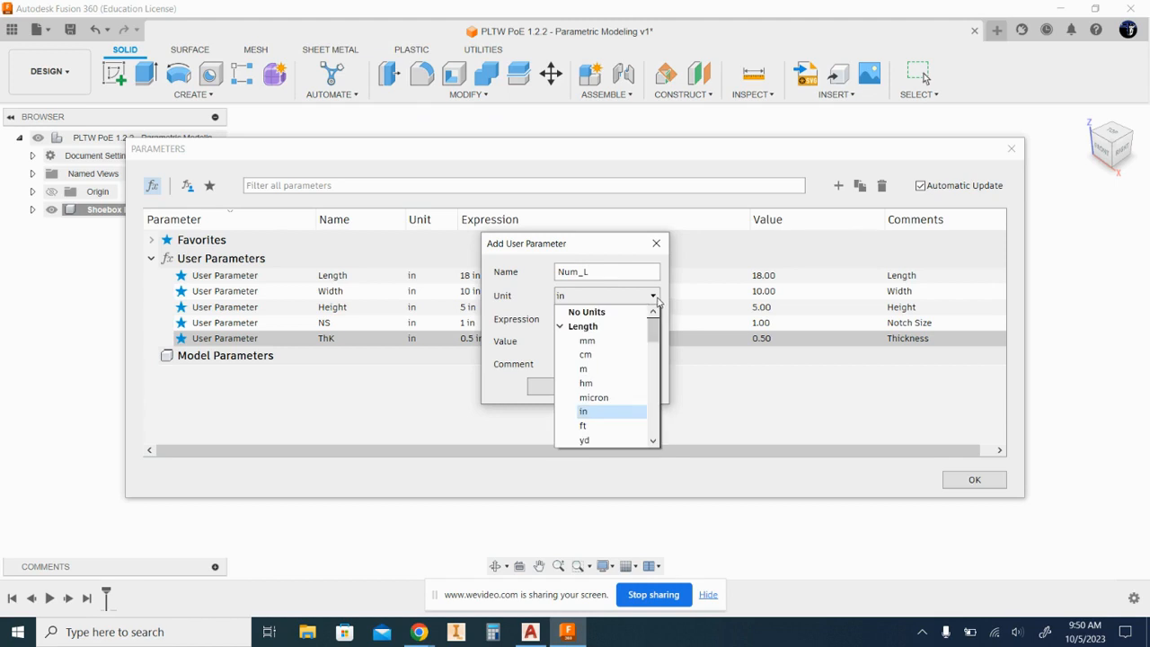
click(606, 311)
Enter the expression (Length/NS)/2 for the unitless Num_L parameter, following the formula in the activity's table.
key(alt+Tab)
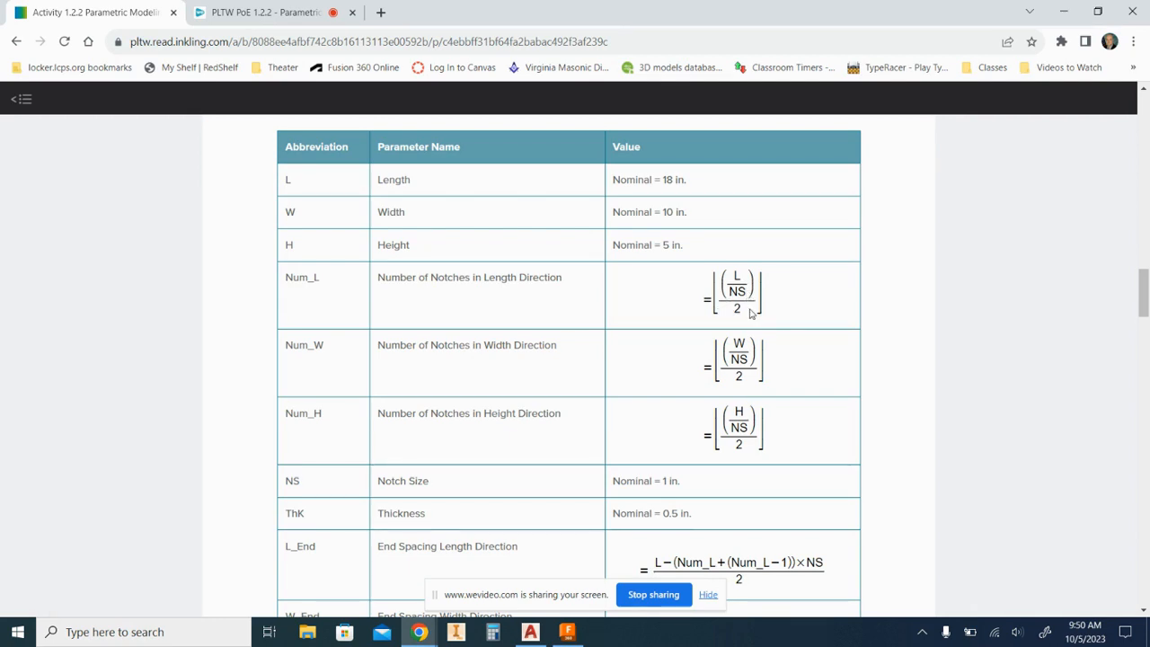
key(alt+Tab)
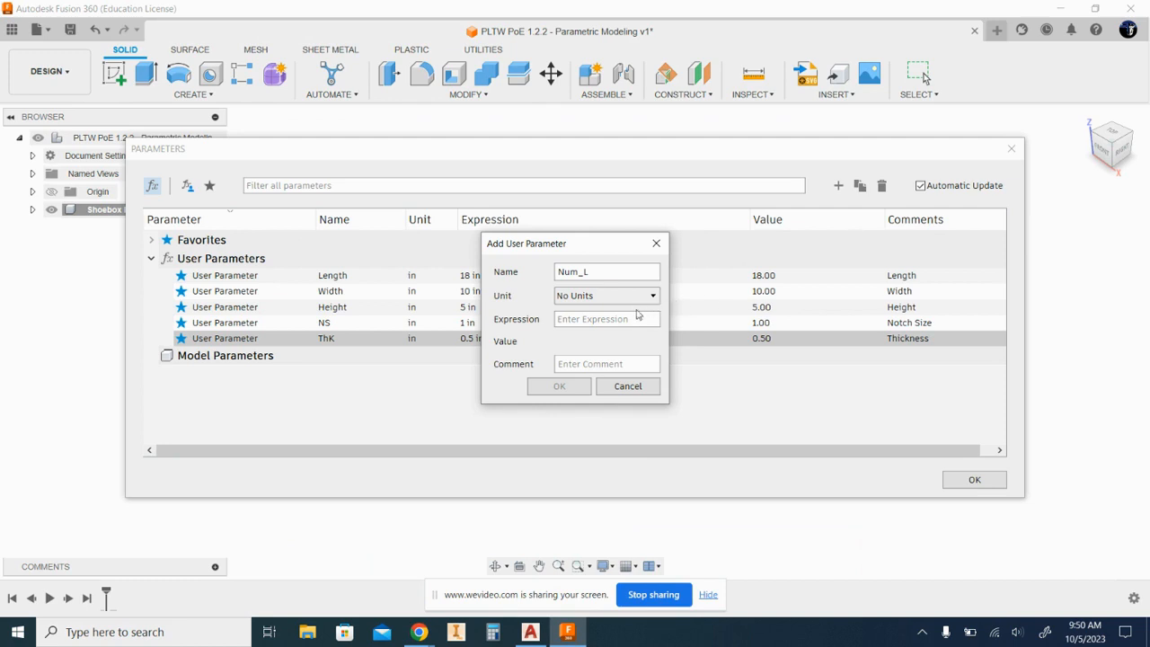
text((Le)
click(605, 342)
text(/NS)
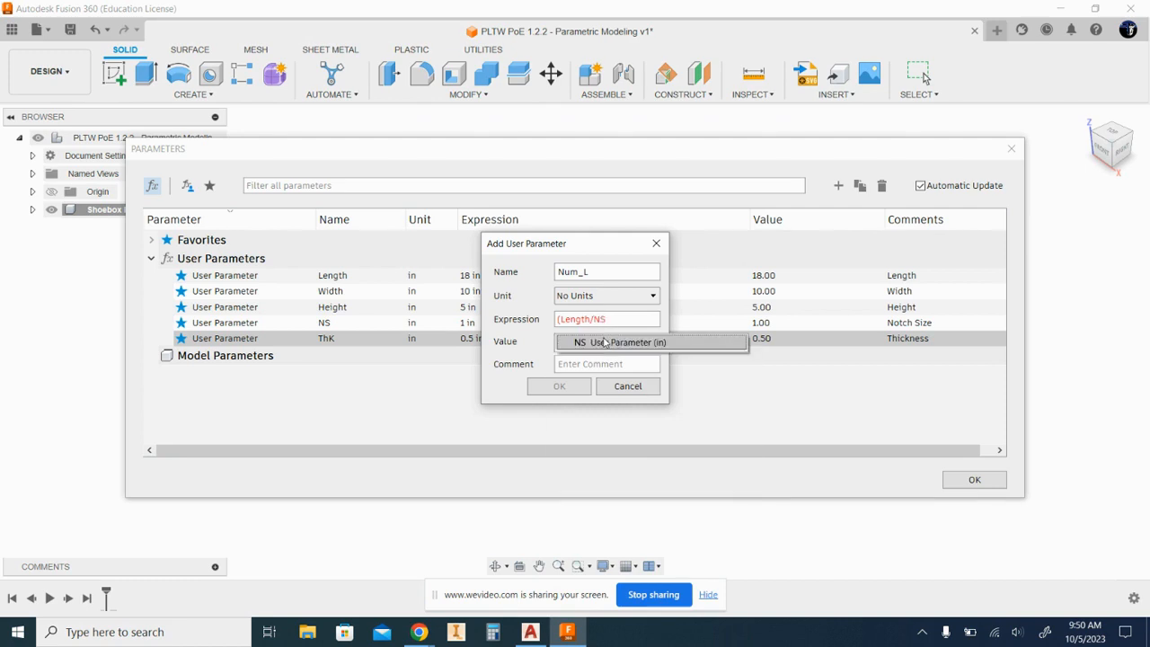
click(606, 342)
text())
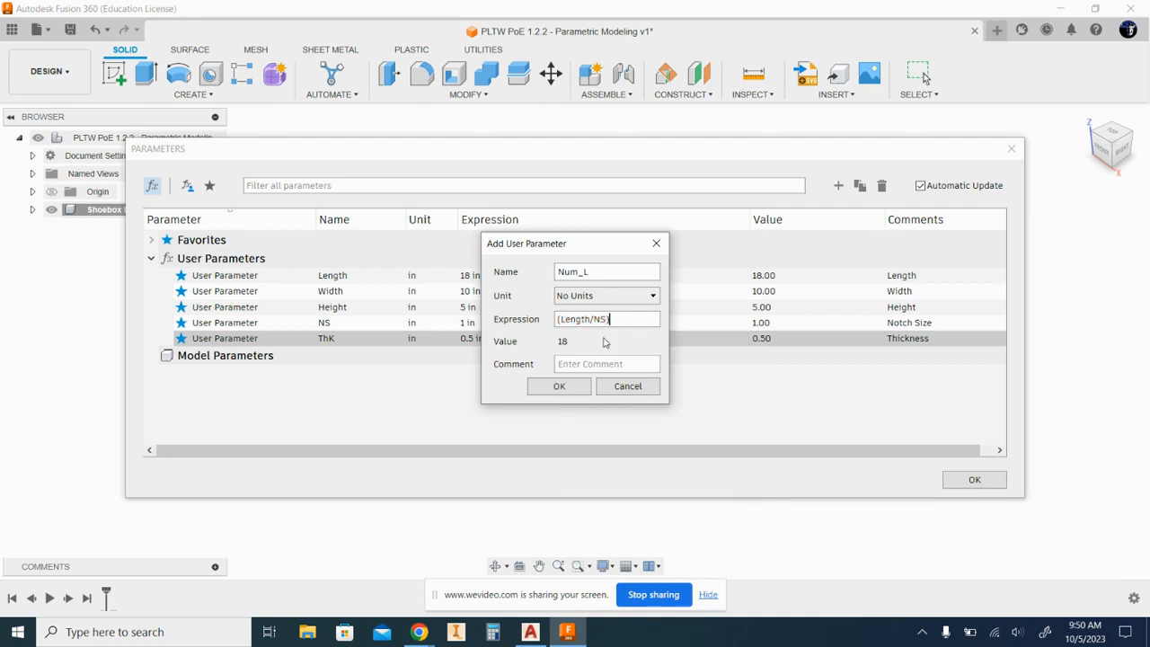
text(/2)
Give Num_L the comment Number of Notches in Length Direction, as worded in the activity's table, and add the parameter.
key(alt+Tab)
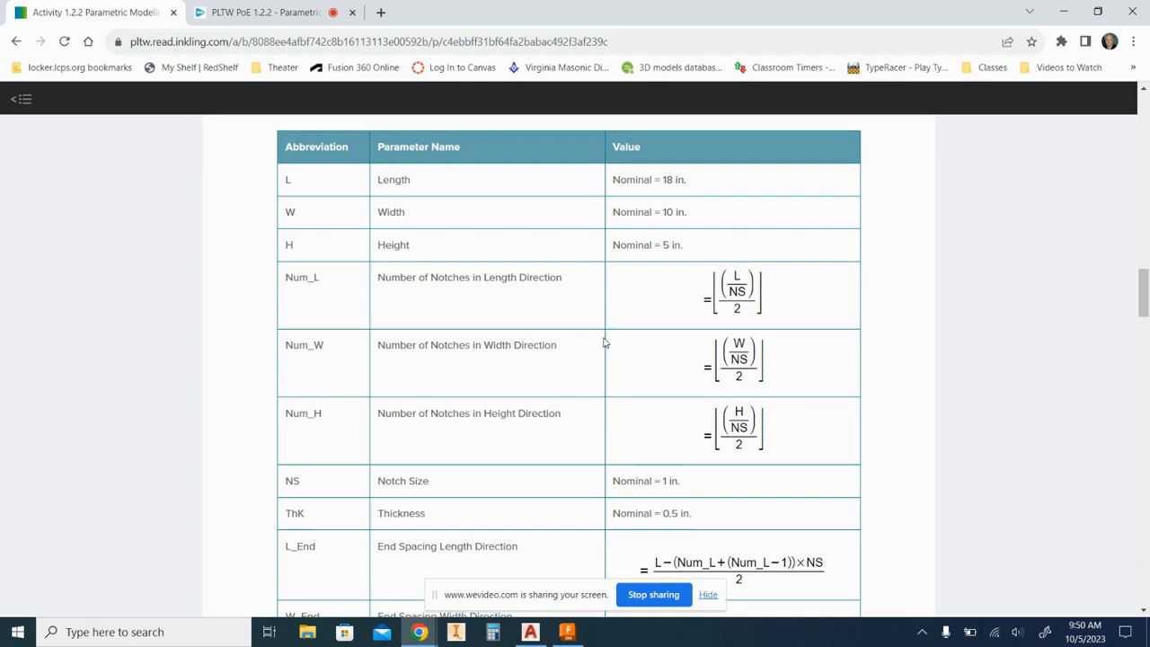
key(alt+Tab)
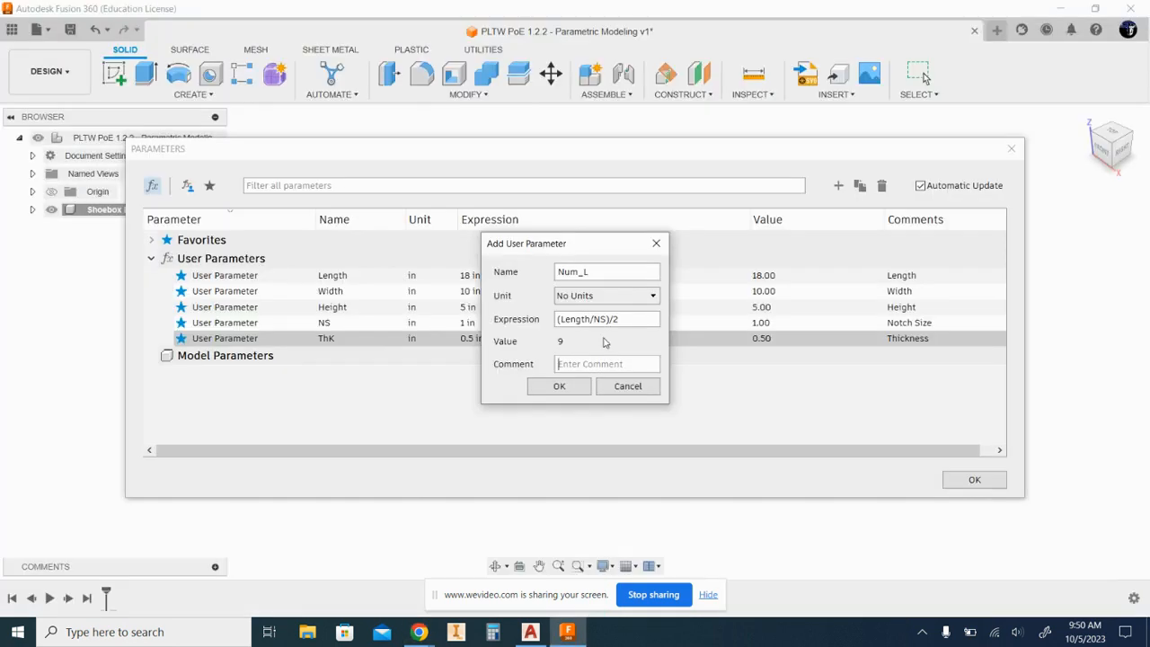
text(Nu)
text(mber of Notches in Lengt)
text(h )
text(Direction)
key(Return)
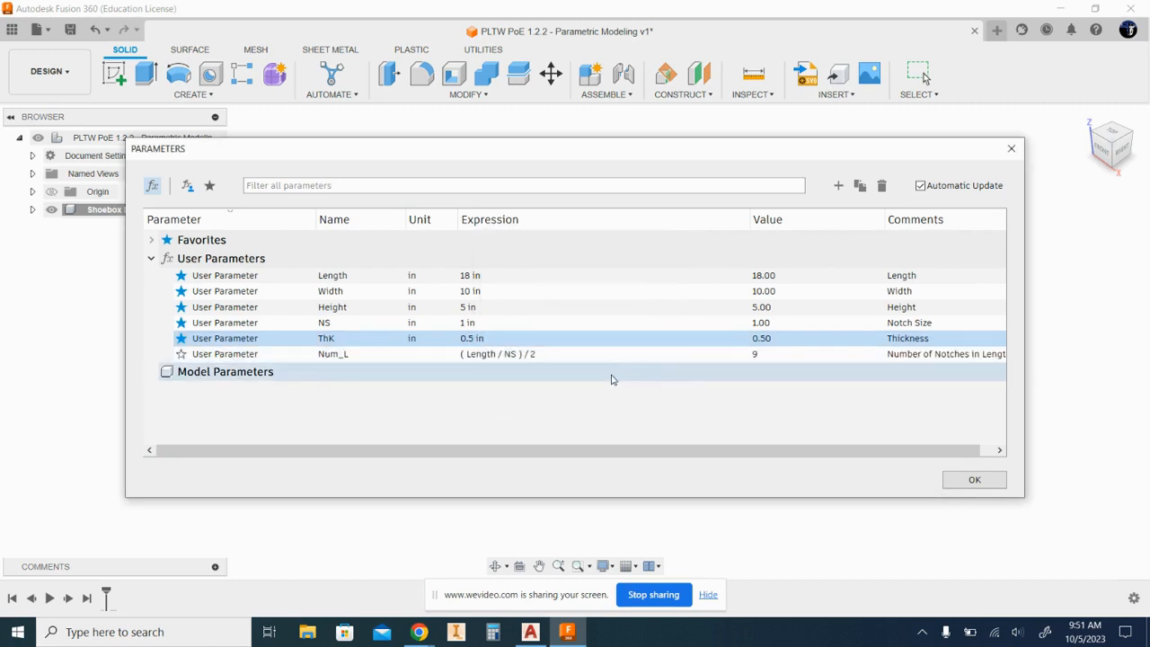
Start a new user parameter named Num_W with No Units, taking the abbreviation from the activity's table.
click(838, 186)
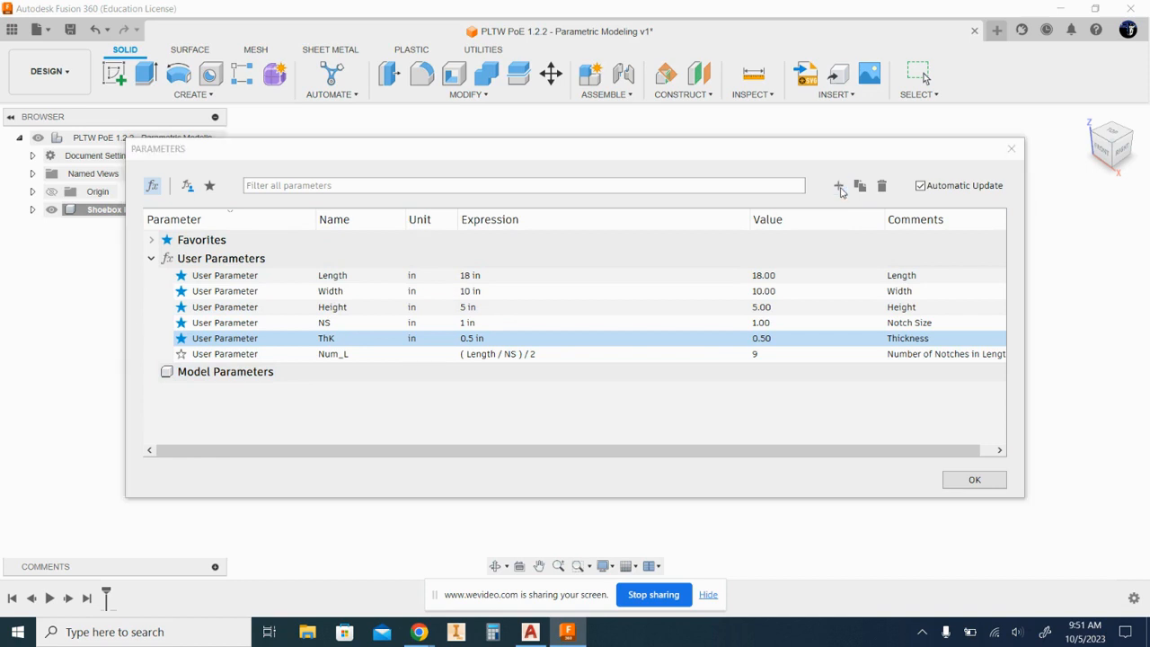
key(alt+Tab)
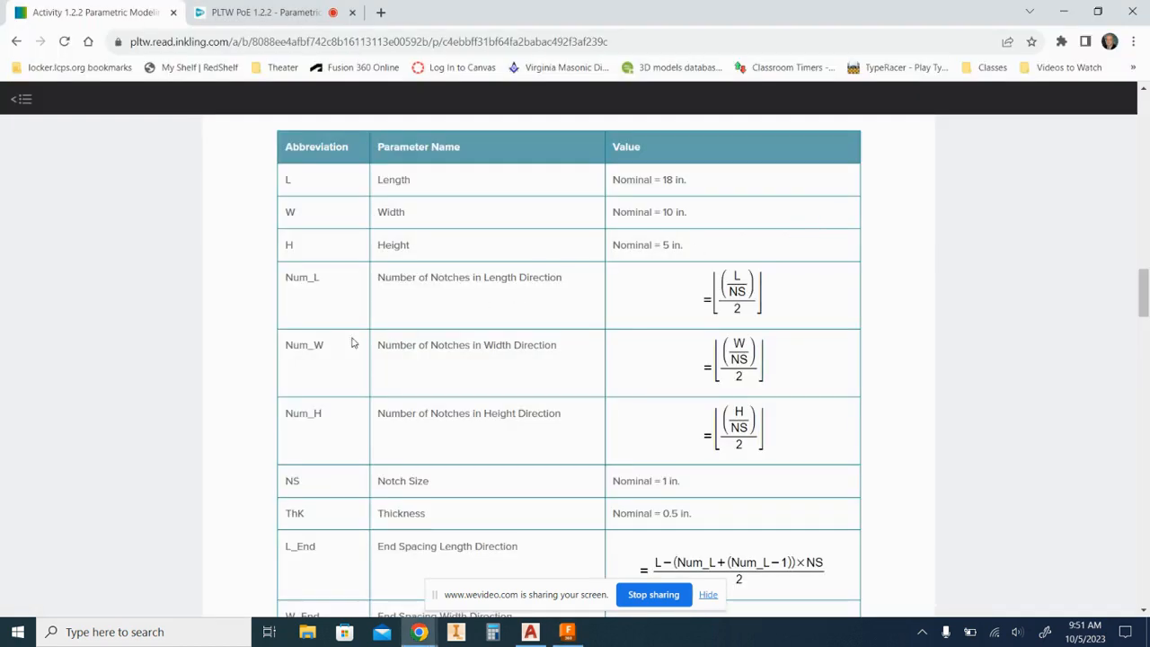
key(alt+Tab)
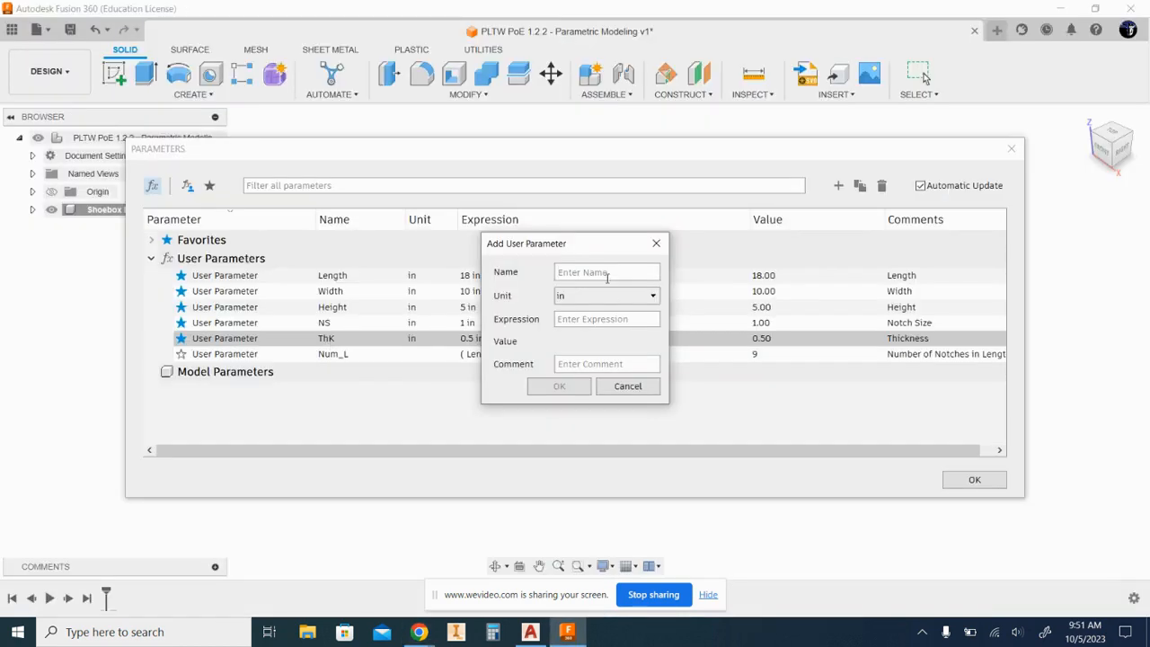
text(Num_W)
click(609, 297)
click(611, 313)
Enter the expression (Width/NS)/2 for Num_W, following its formula in the activity's table.
key(alt+Tab)
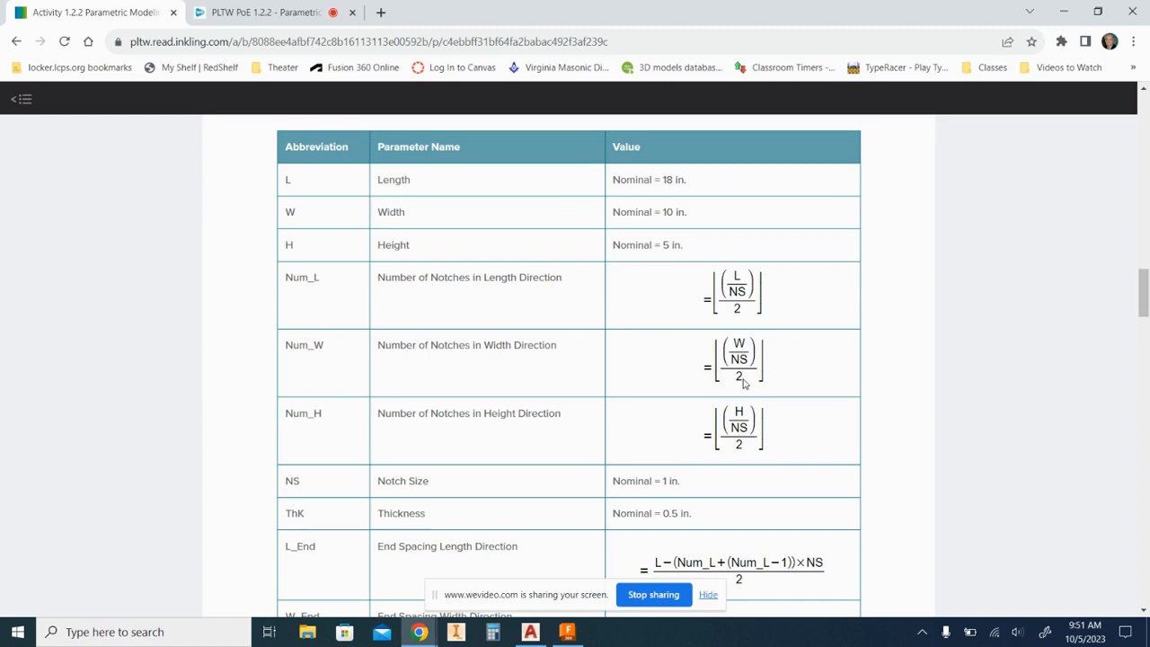
key(alt+Tab)
text(()
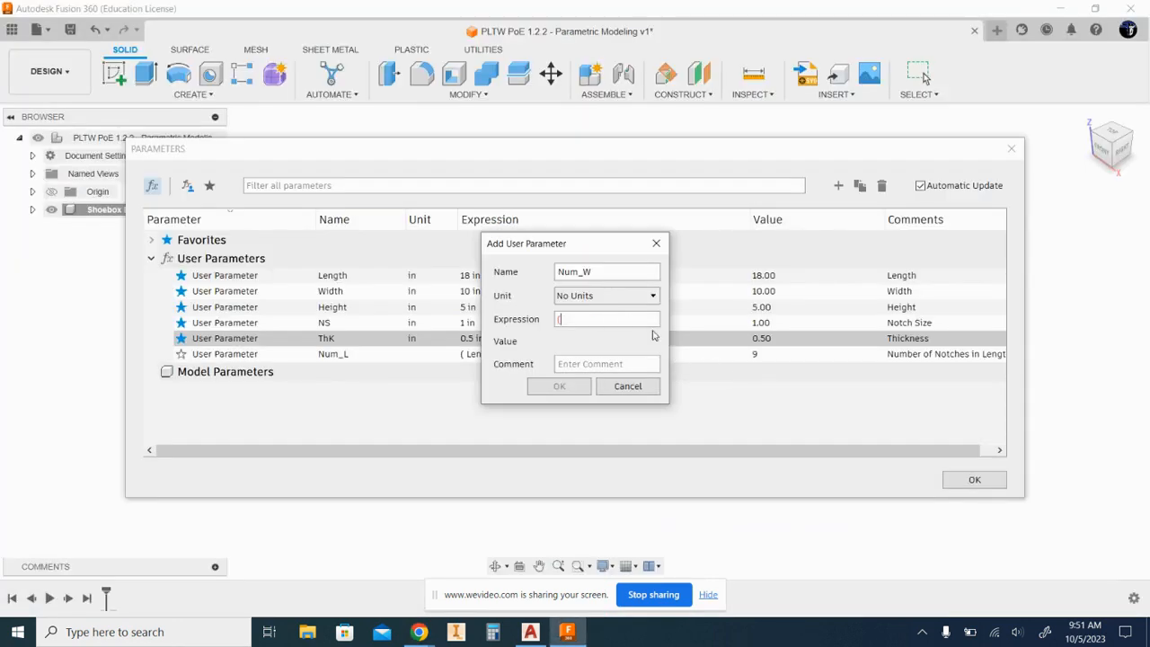
text(Width/NS)
key(Return)
text())
text(/2)
Give Num_W the comment Number of Notches in the Width Direction and add the parameter.
text(Num)
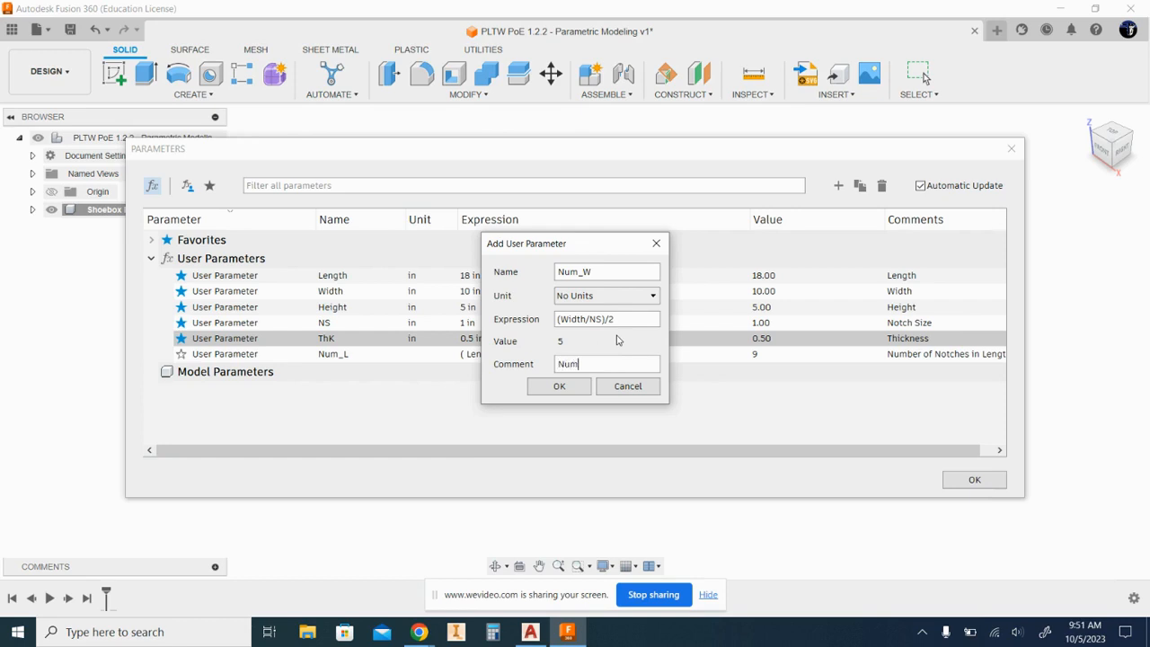
text(ber of)
text( Notches in the Wid)
text(th Directio)
text(n)
key(Return)
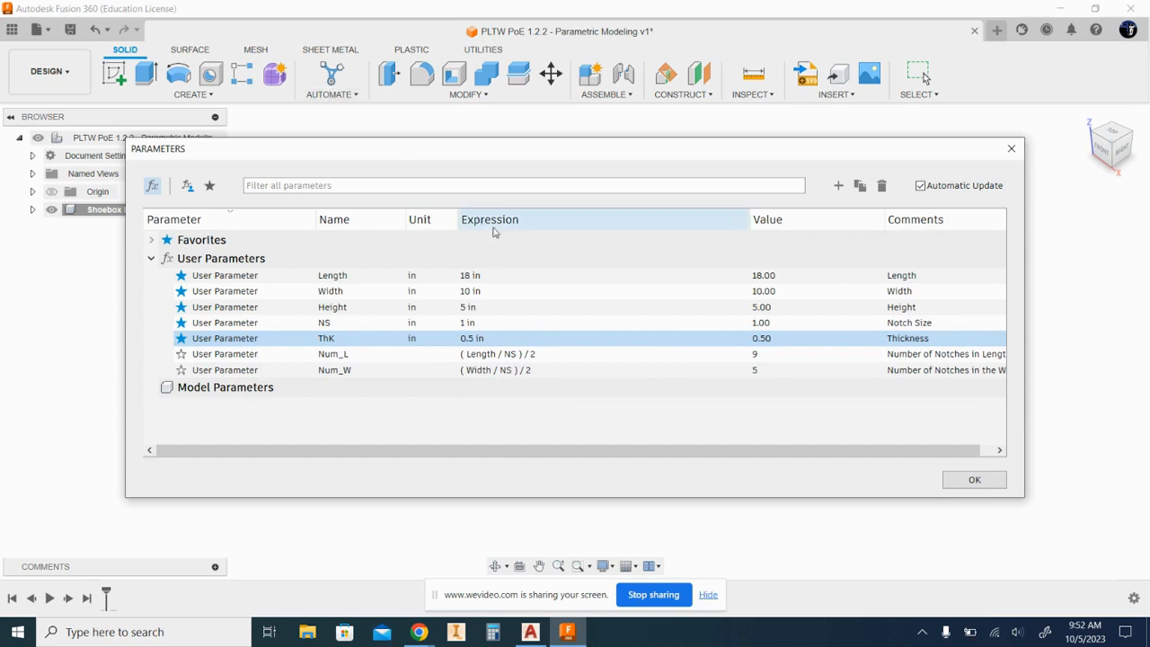
Check the activity's table for the height notch entry and start a user parameter named Num_H with No Units.
click(837, 185)
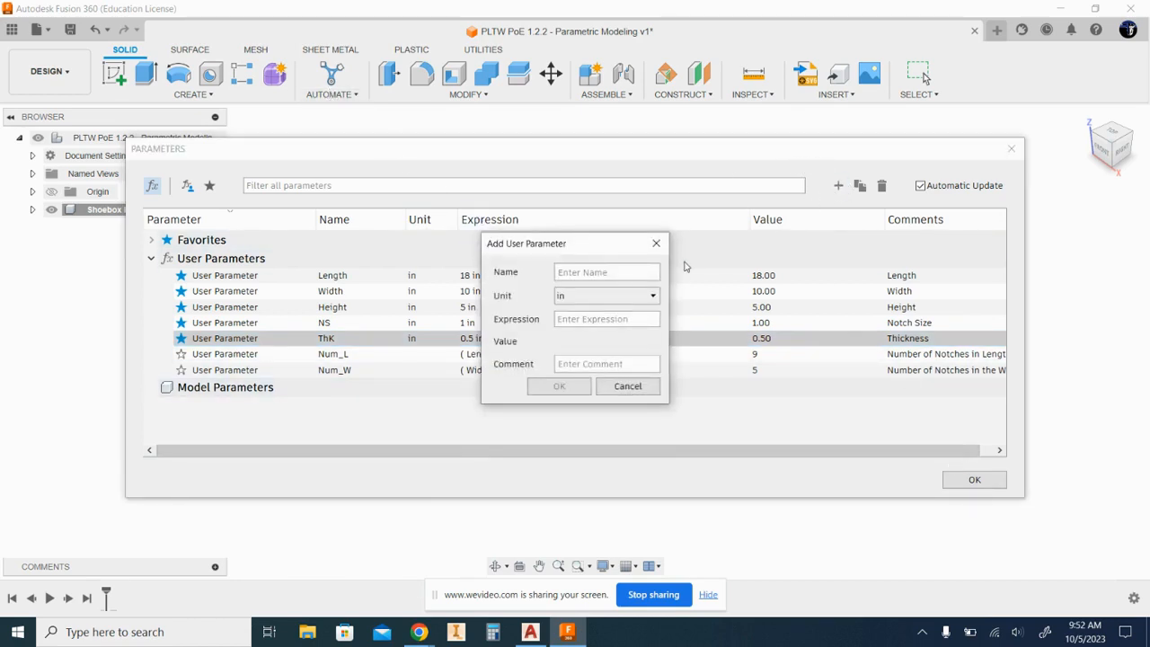
key(alt+Tab)
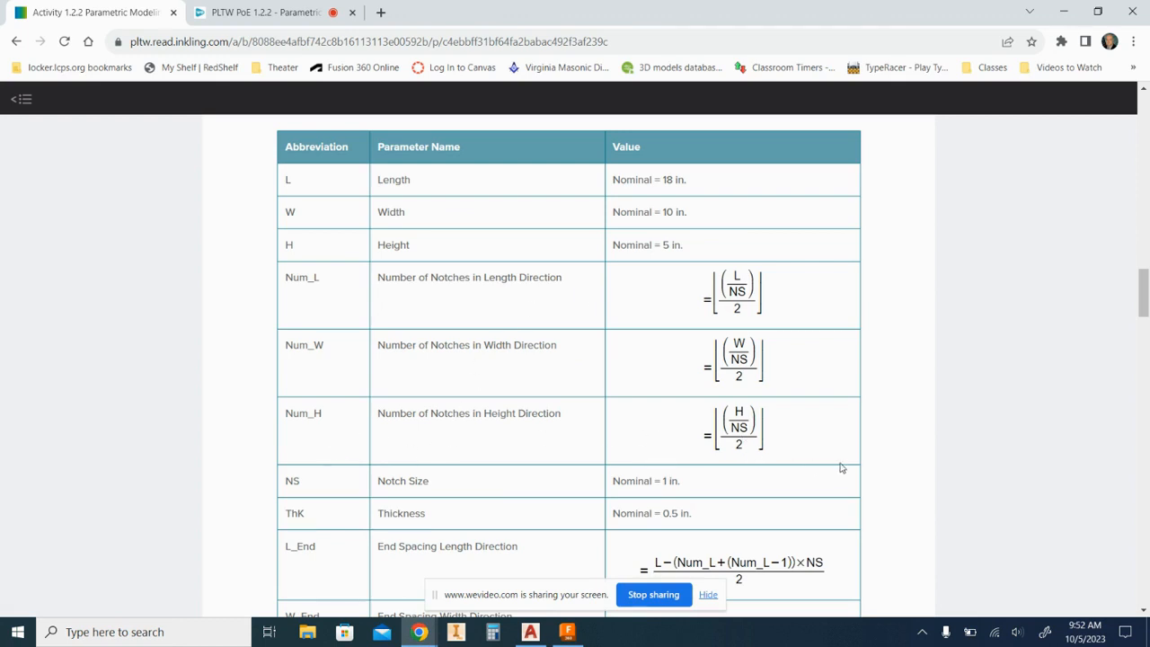
key(alt+Tab)
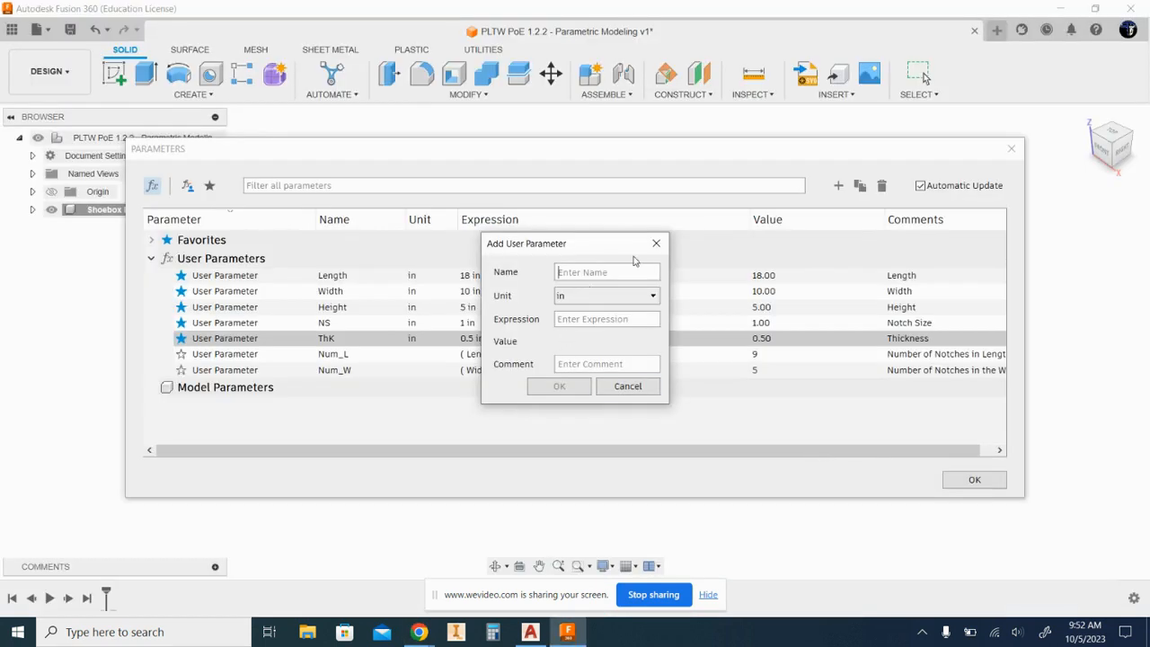
text(Num_H)
click(652, 297)
click(588, 312)
key(Tab)
Enter the expression (Height/NS)/2 for the Num_H parameter.
text((He)
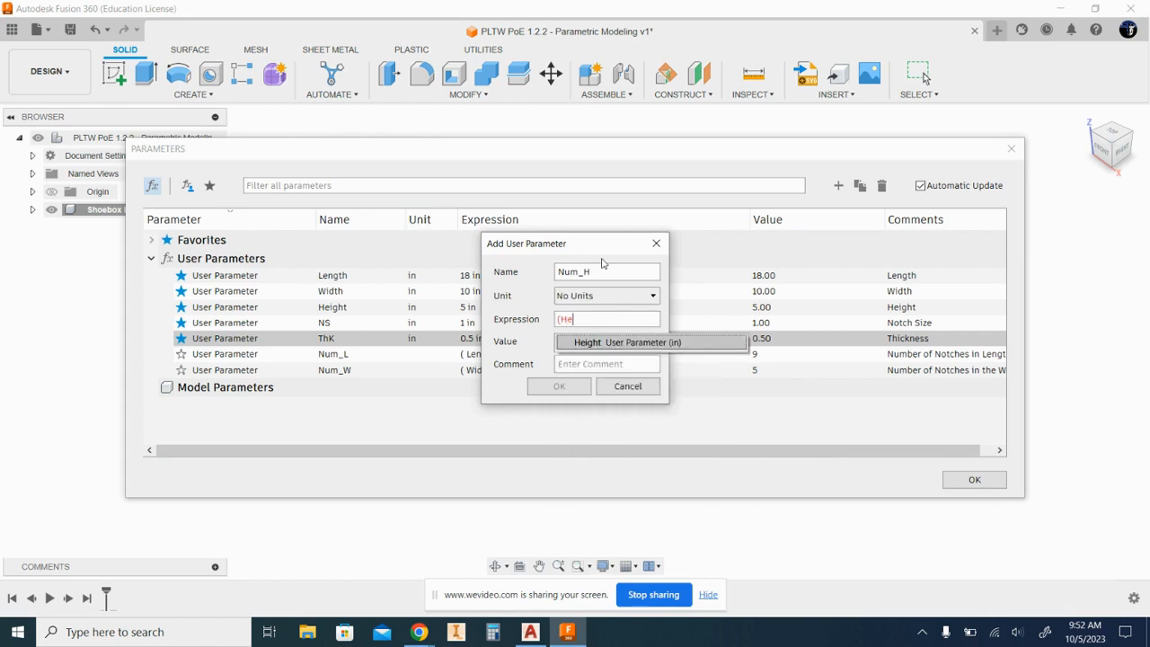
text(ight/)
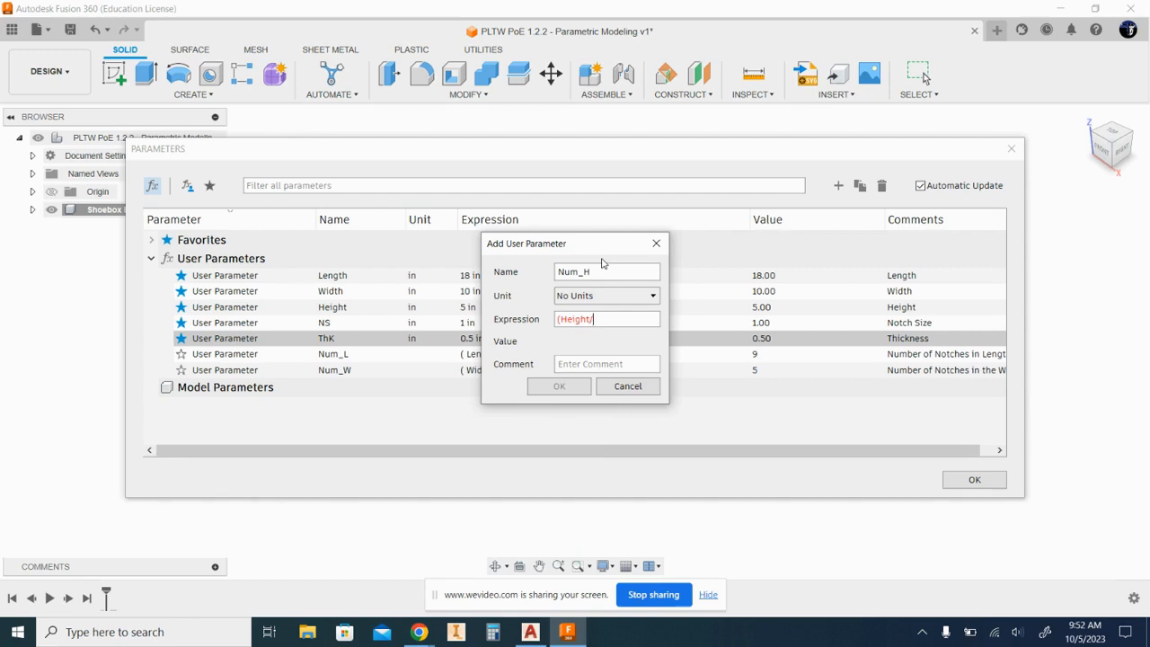
text(NS))
text(/2)
Give Num_H the comment Number of Notches in the Height Direction and add the parameter.
text(Number of)
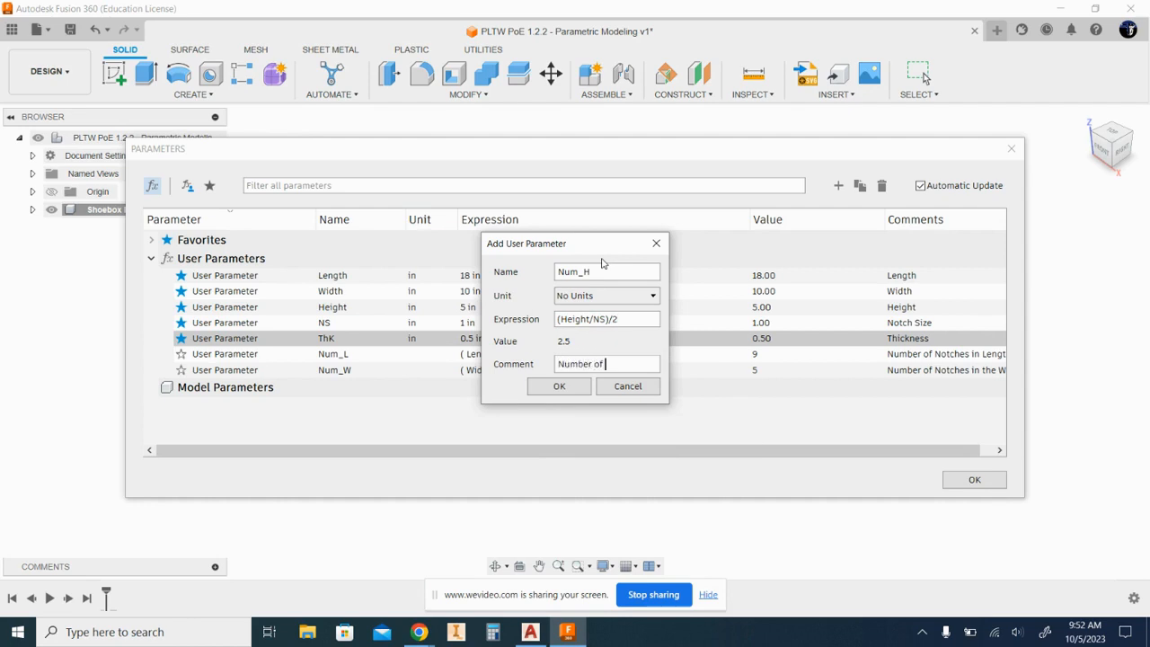
text( Notches i)
text(n the )
text(Heigh)
text(t Dir)
text(ection)
key(Return)
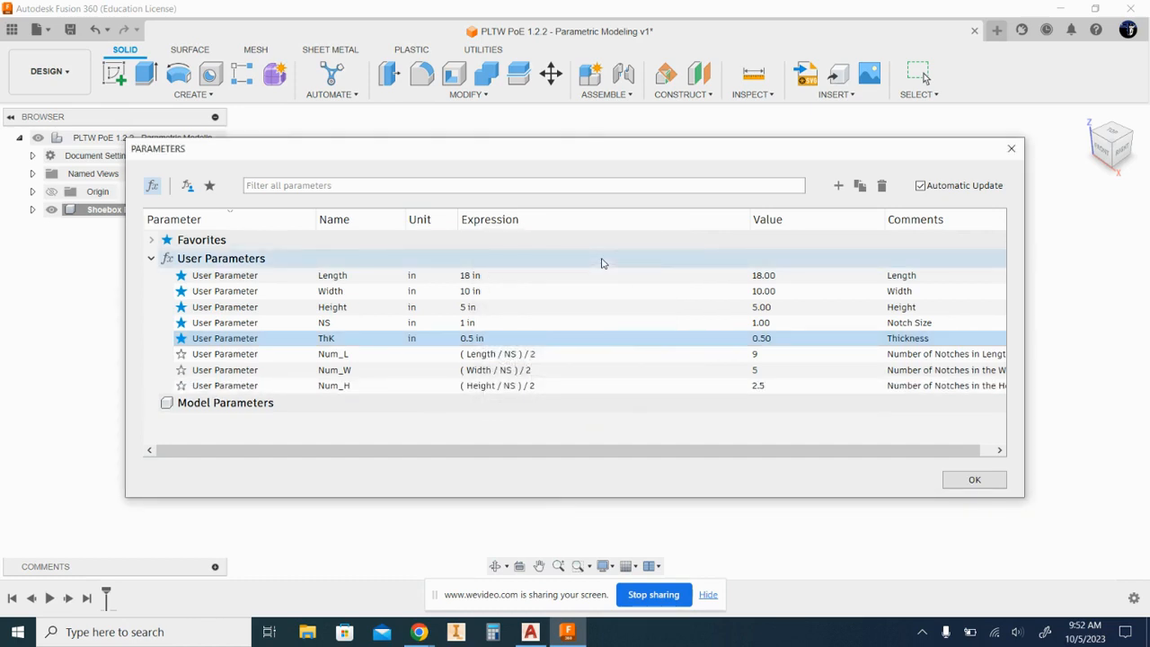
Look up the end-spacing rows in the activity's table and start a user parameter named L_End in inches.
key(alt+Tab)
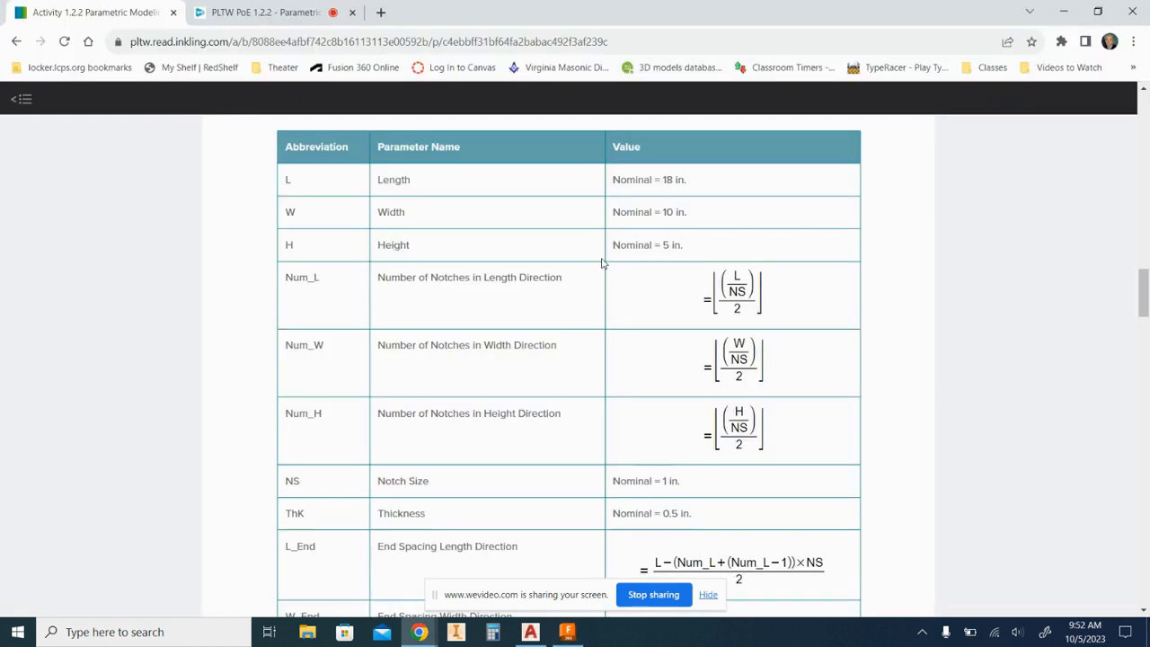
scroll(593, 288, down, 3)
scroll(590, 291, down, 1)
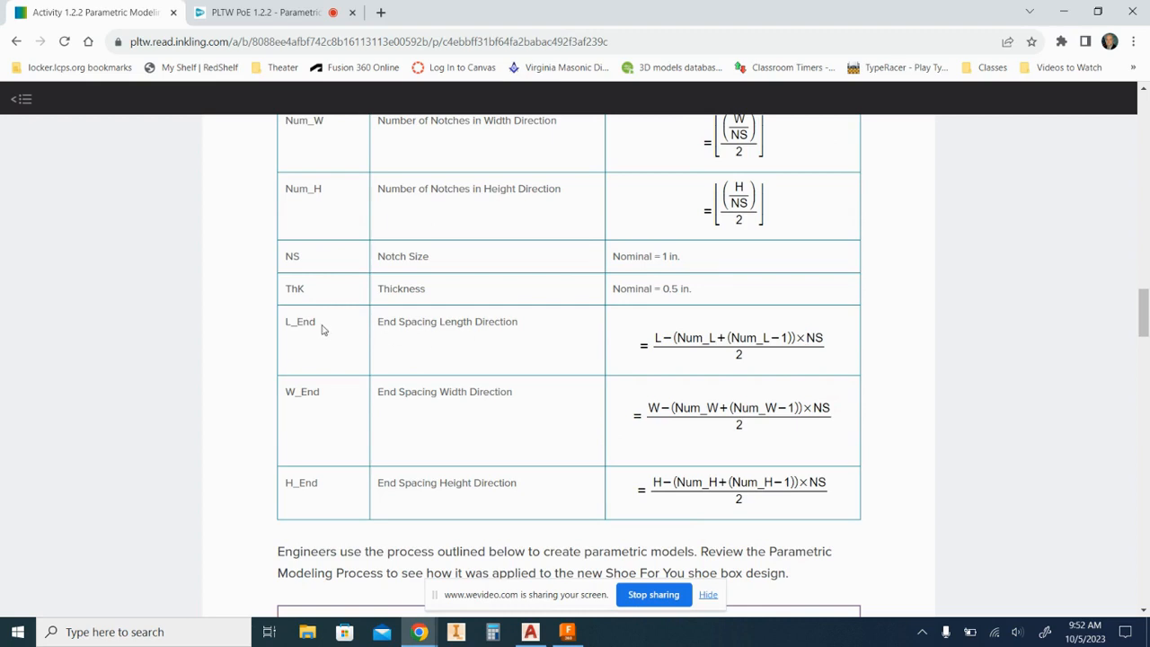
key(alt+Tab)
click(377, 185)
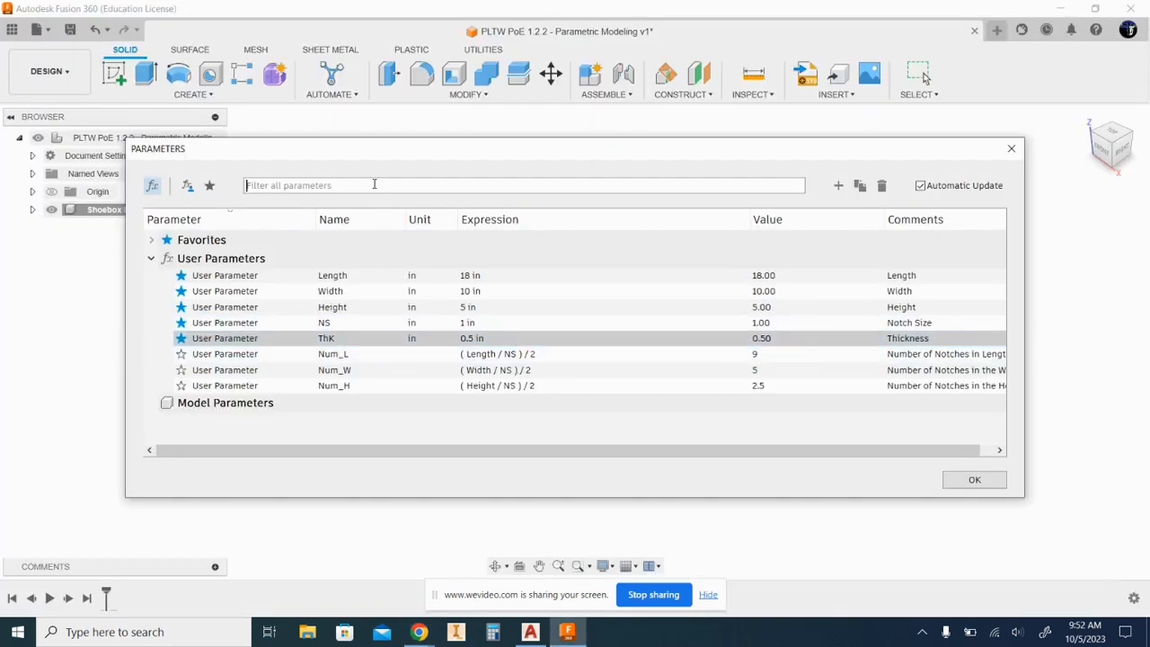
click(838, 185)
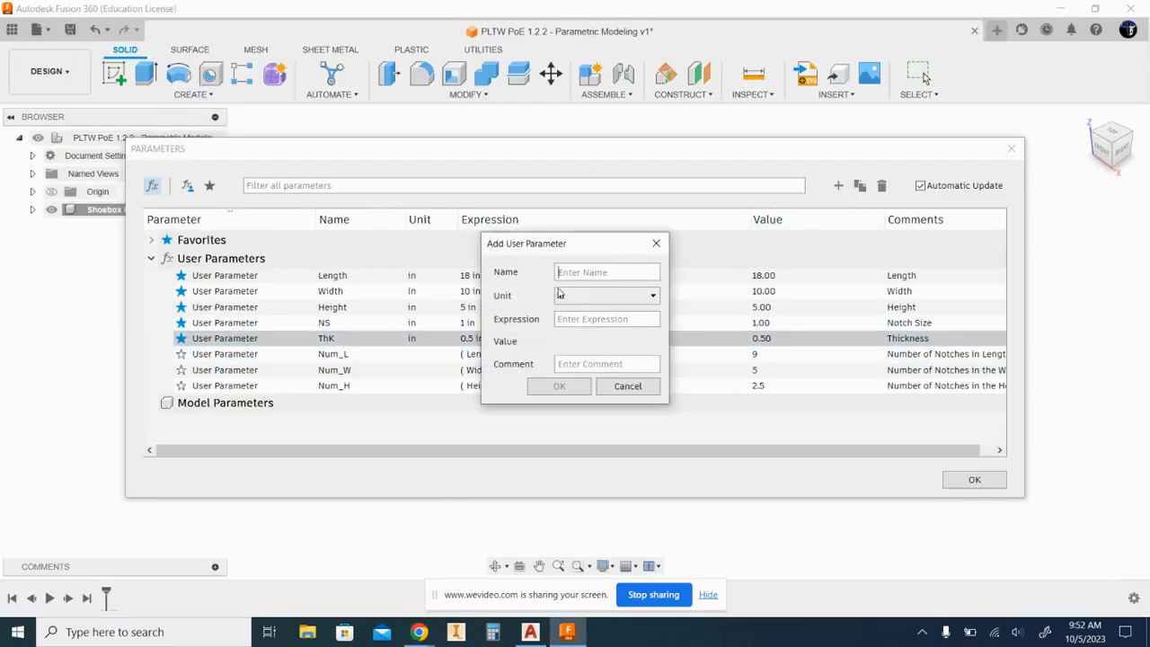
text(L_End)
Begin the L_End expression with an opening parenthesis followed by Length, based on the table's end-spacing formula.
key(alt+Tab)
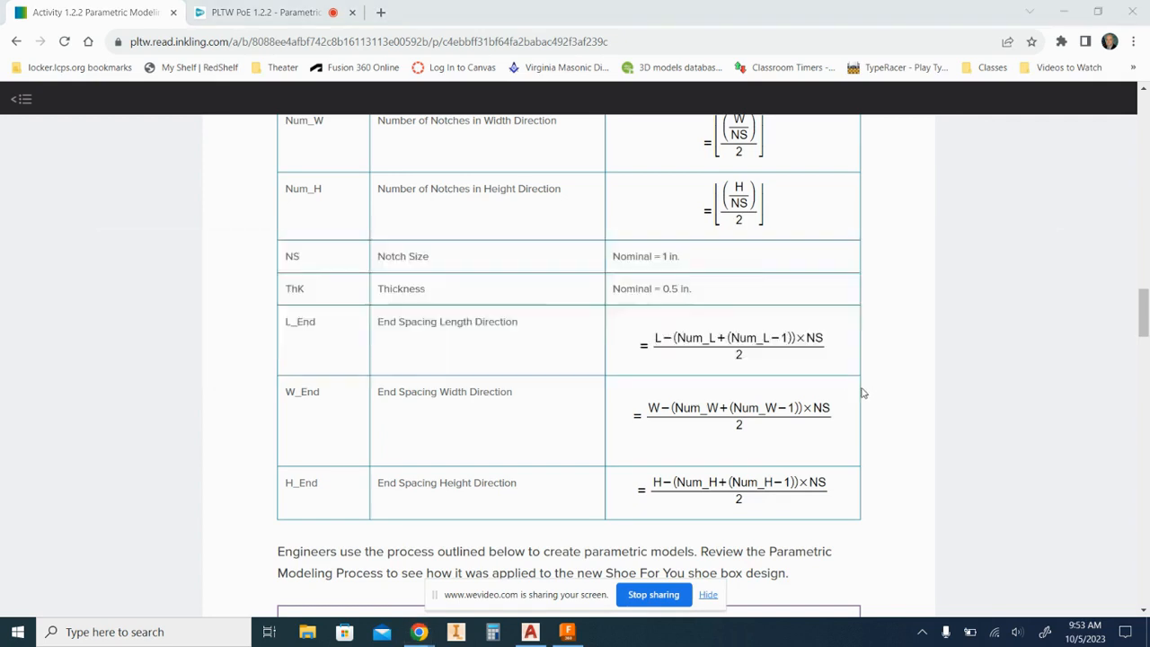
key(alt+Tab)
text(len)
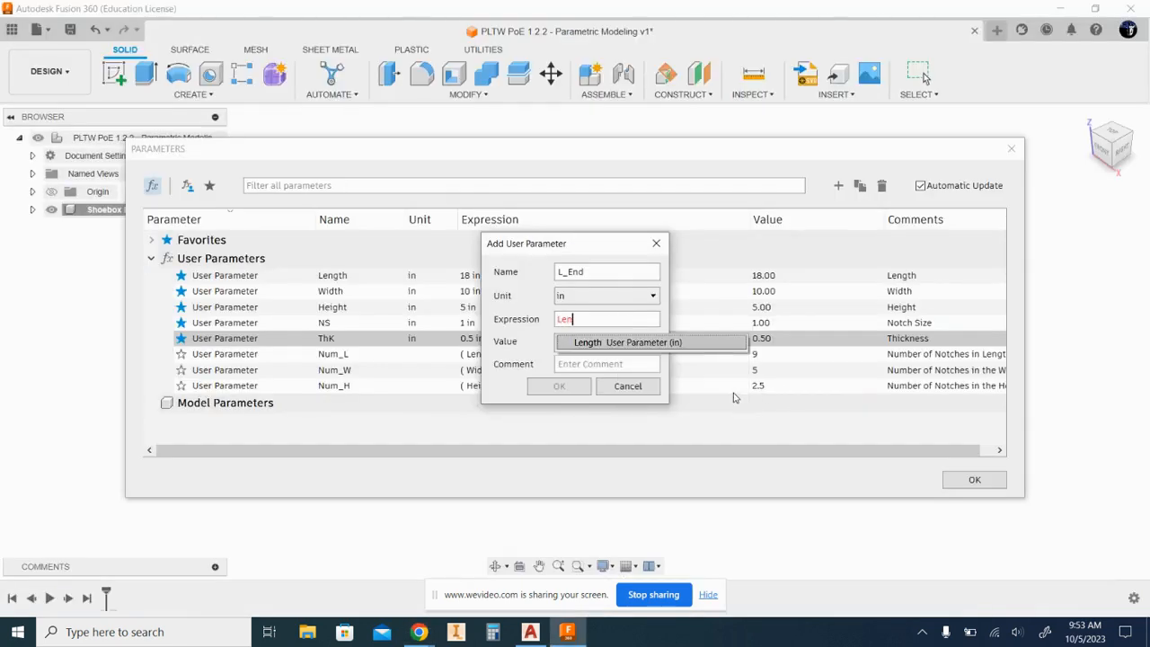
key(BackSpace)
key(BackSpace)
key(BackSpace)
text(()
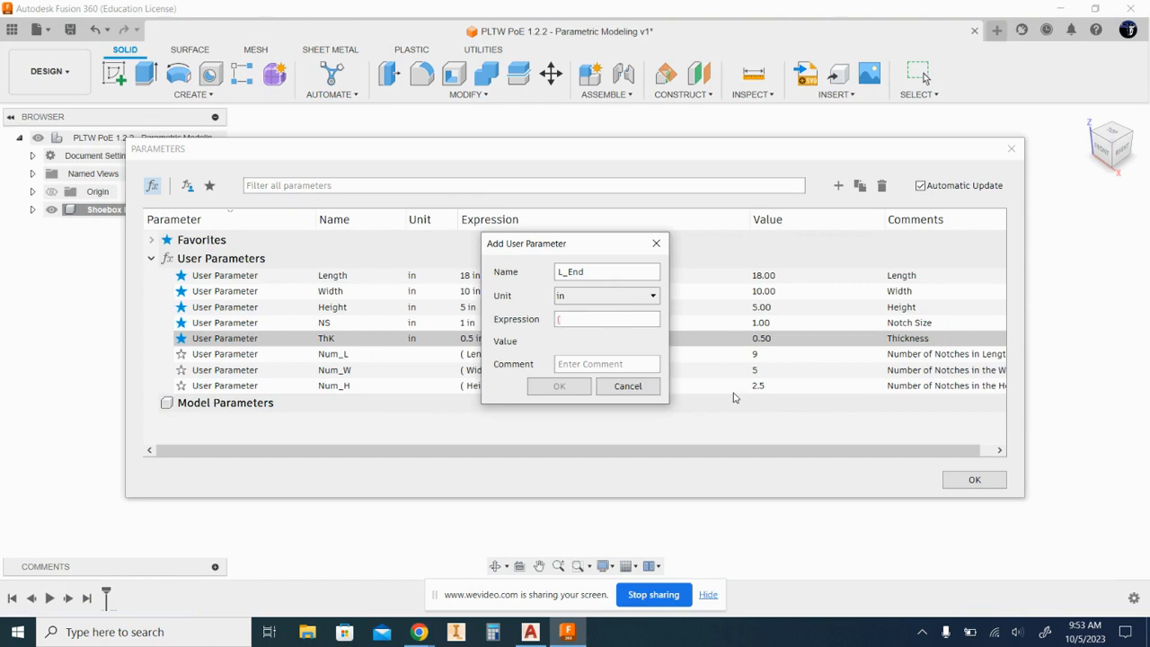
text(Length)
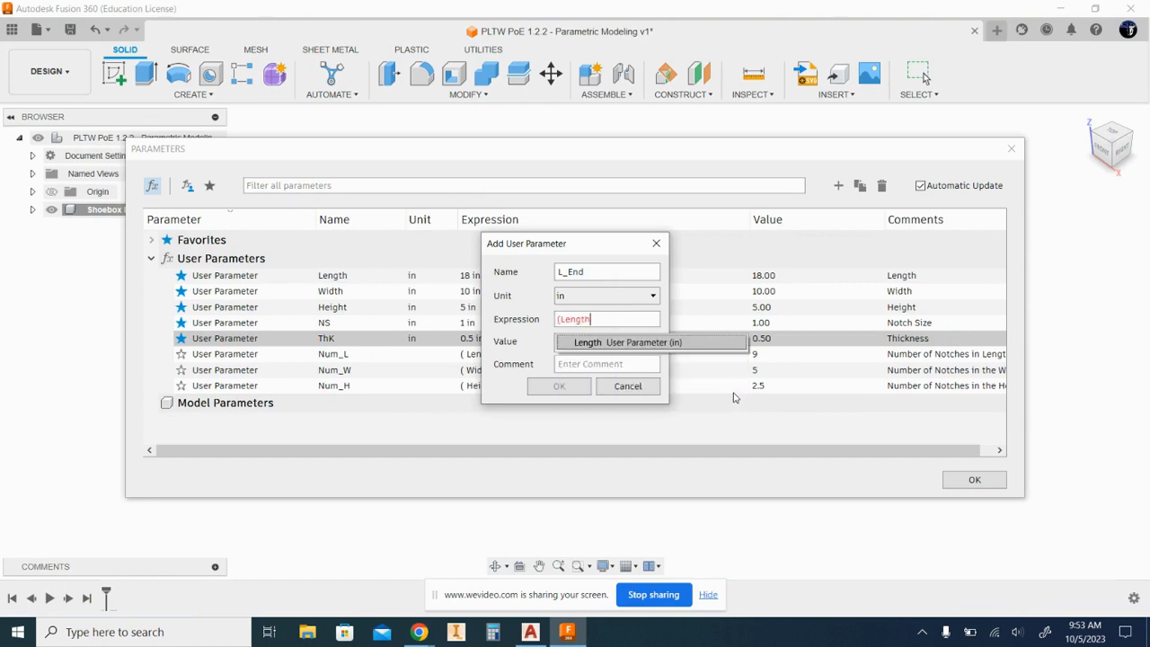
Continue the L_End expression with -(Num_L, following the end-spacing length formula in the activity table.
key(alt+Tab)
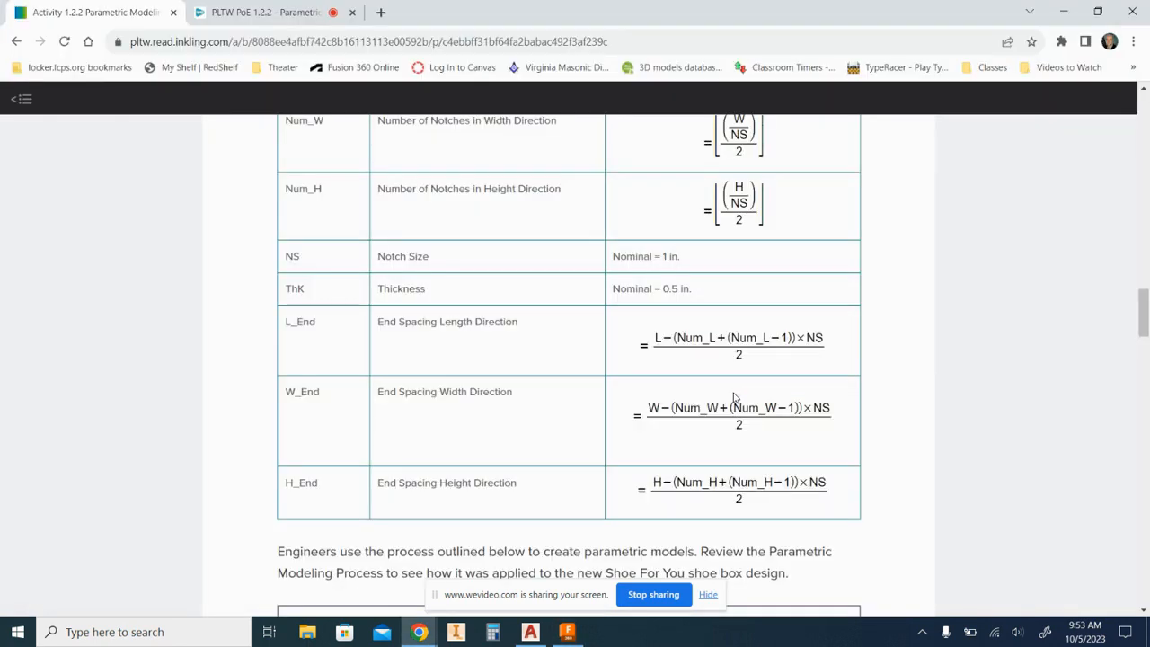
key(alt+Tab)
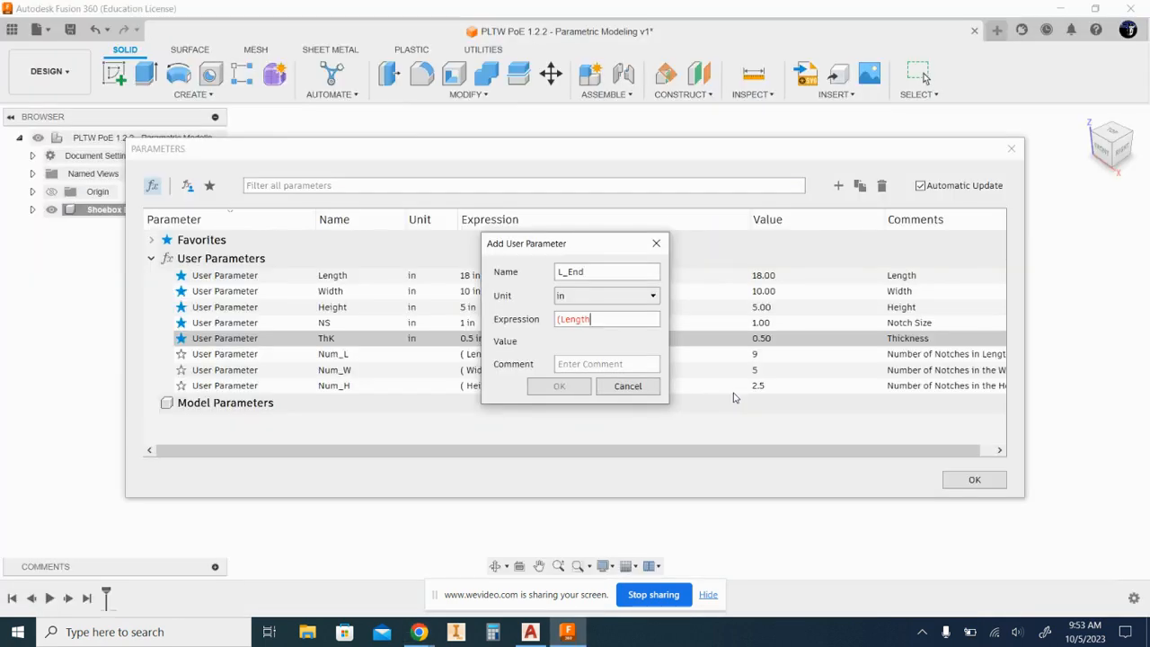
text(-()
key(alt+Tab)
key(alt+Tab)
text(Num)
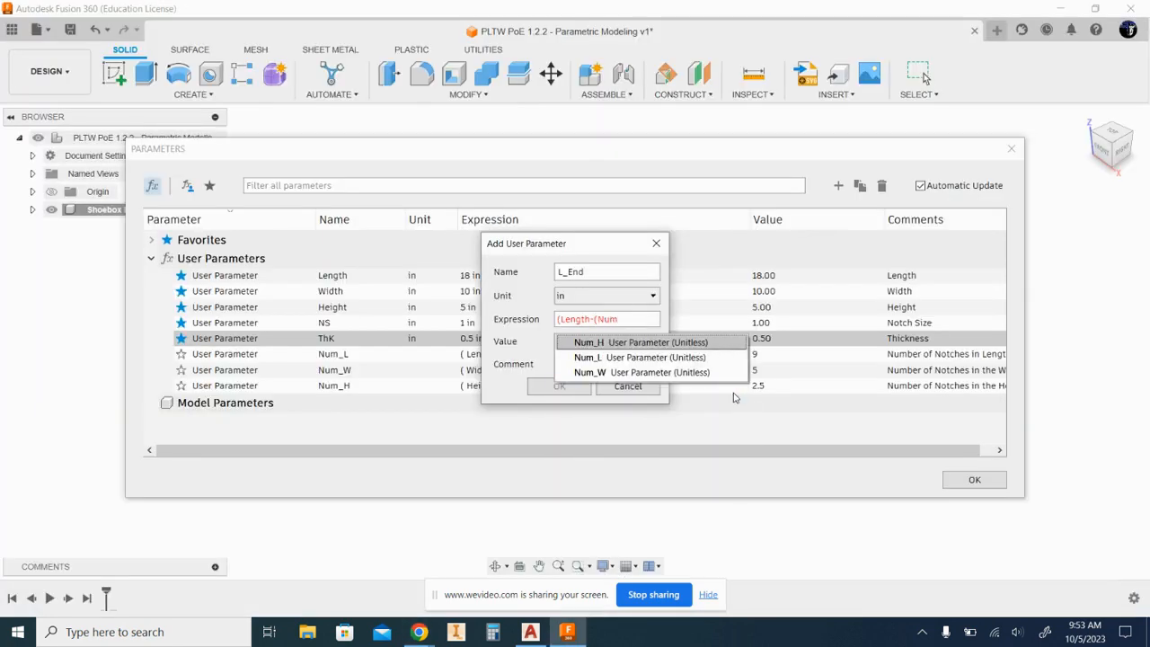
text(_L)
Extend the L_End expression with the inner term +(Num_L-1), checking it against the table's formula.
key(alt+Tab)
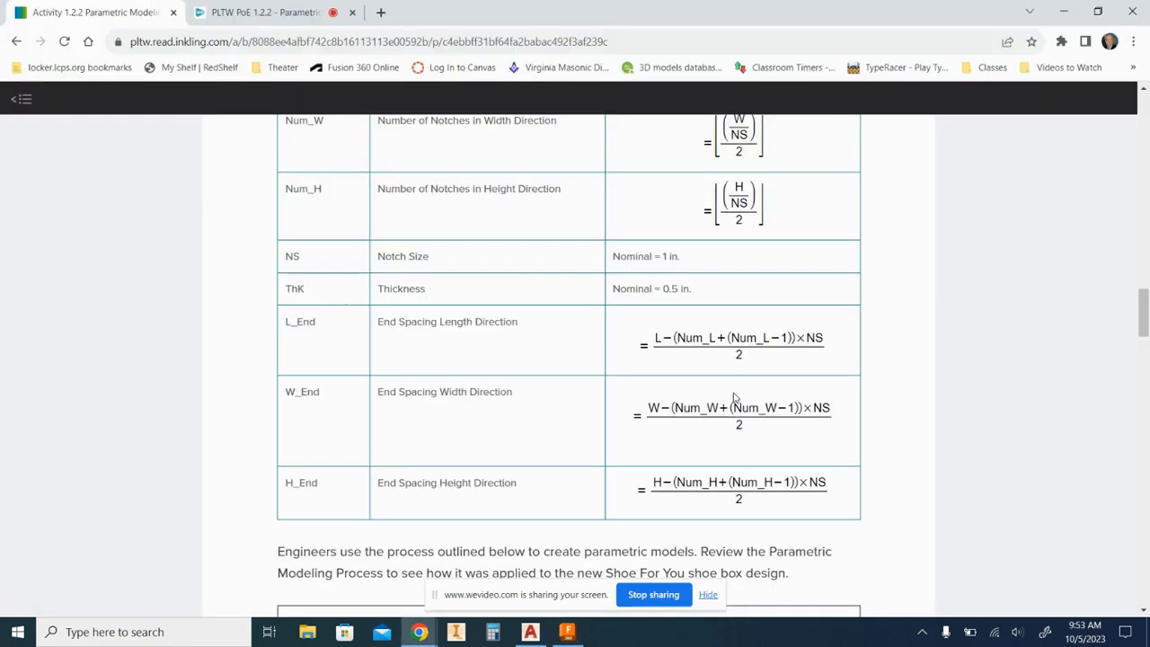
key(alt+Tab)
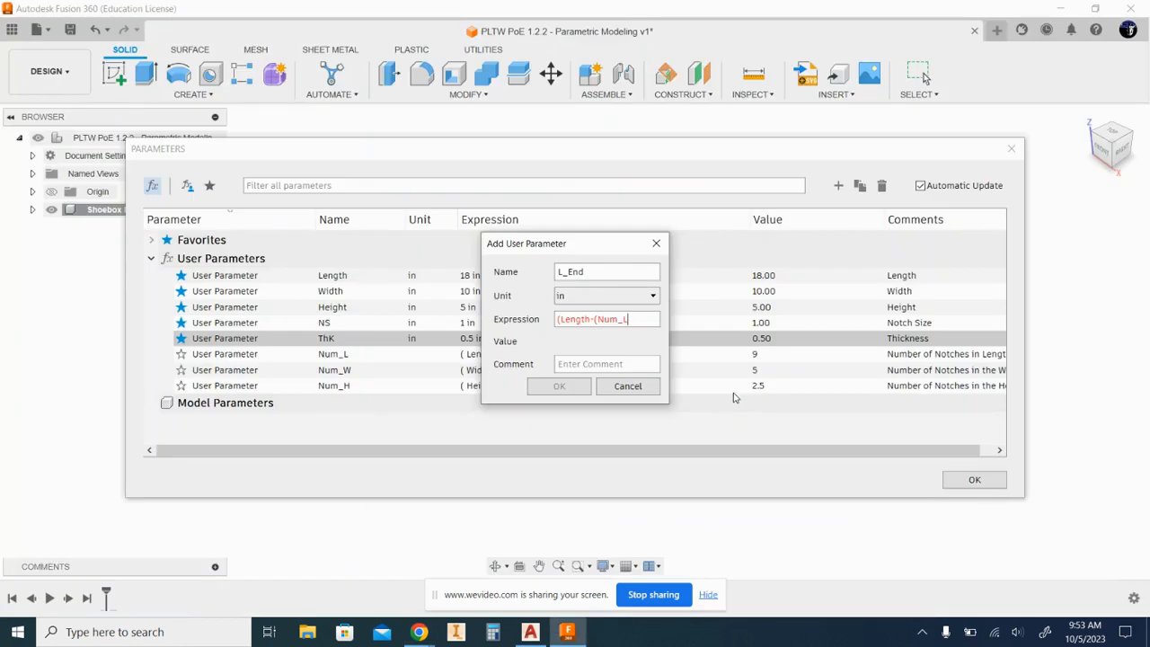
text(*()
text(Num)
text(_L)
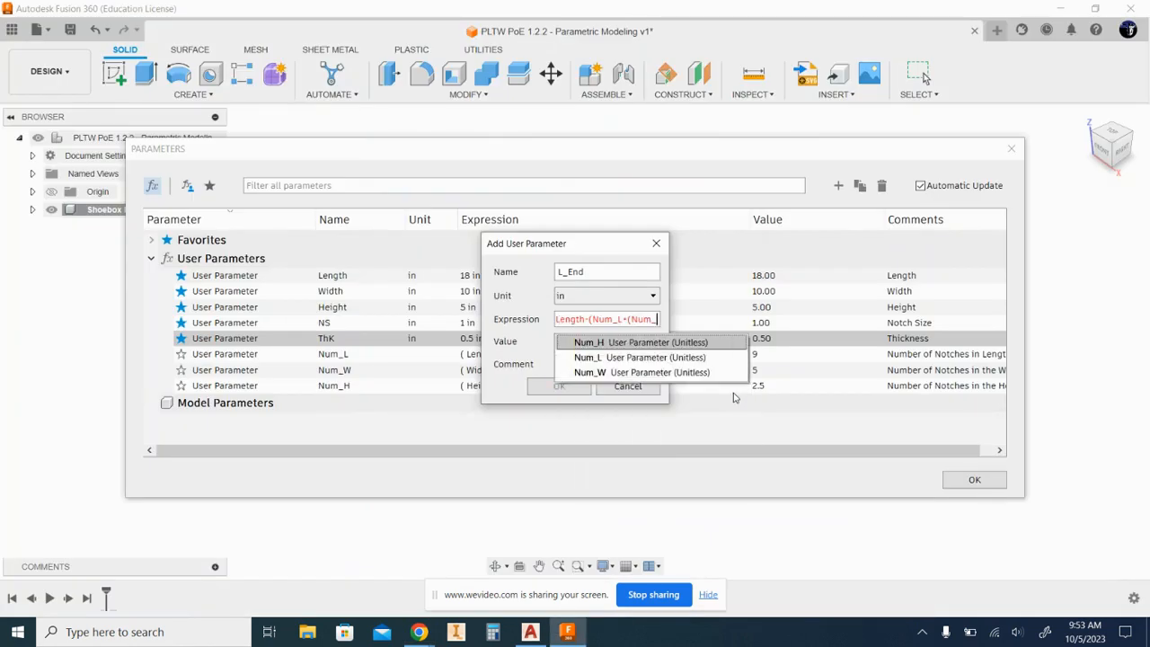
text(-1_)
key(BackSpace)
text())
Complete the L_End expression by closing the notch terms, multiplying by NS and dividing the whole bracket by 2.
key(alt+Tab)
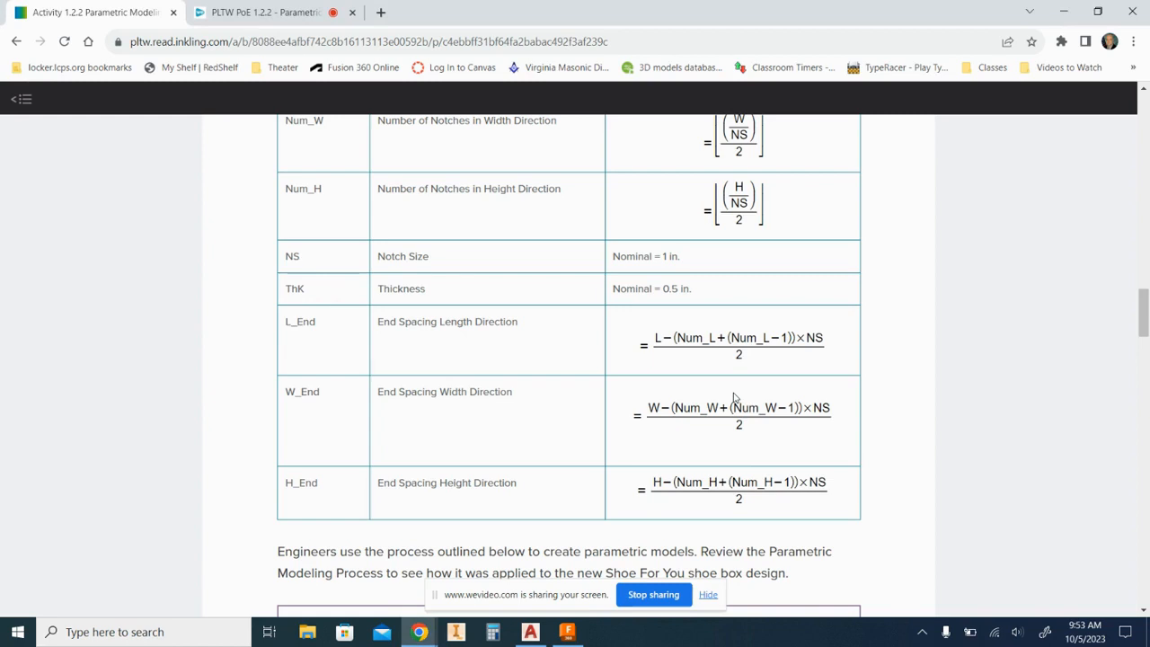
key(alt+Tab)
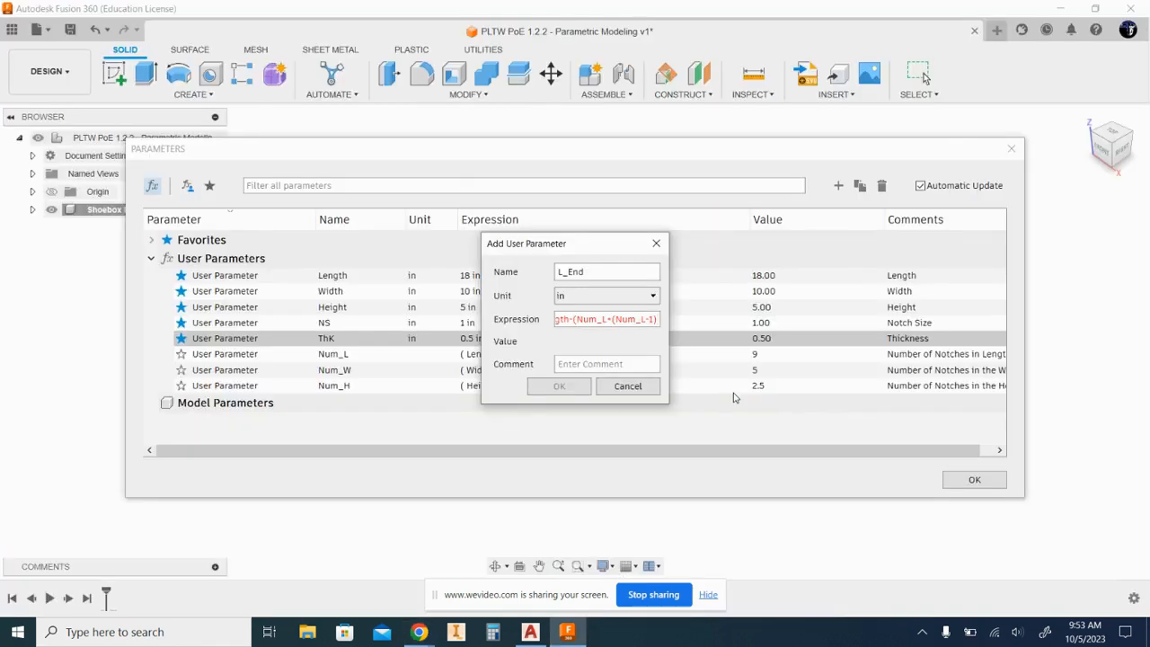
text()*NS)
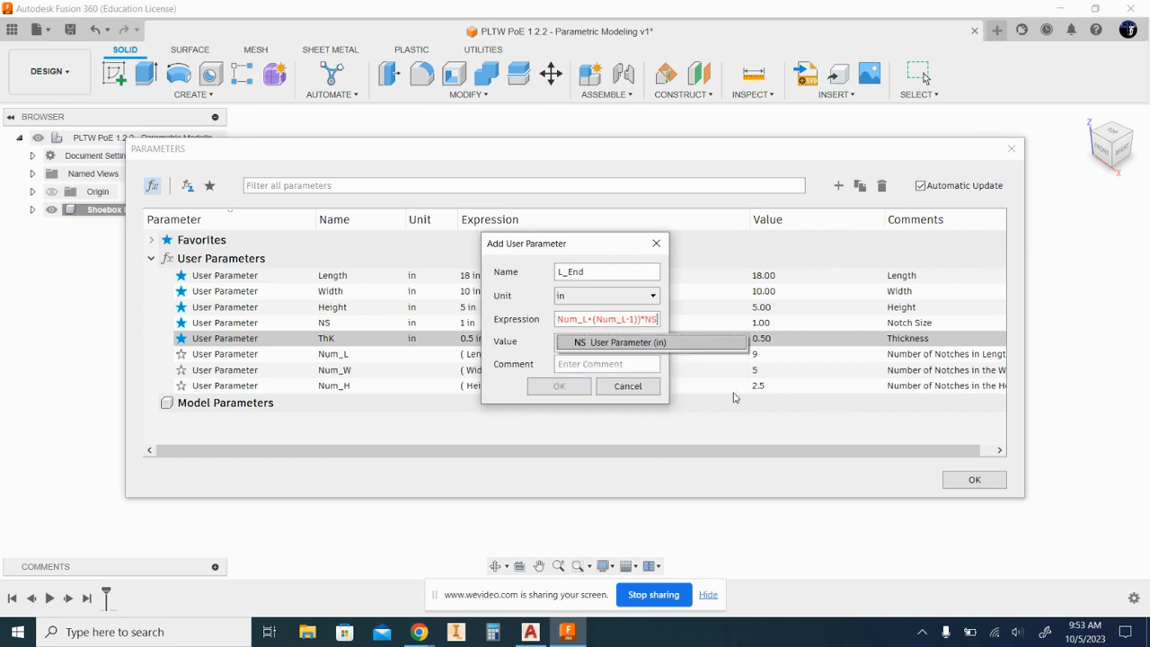
text())
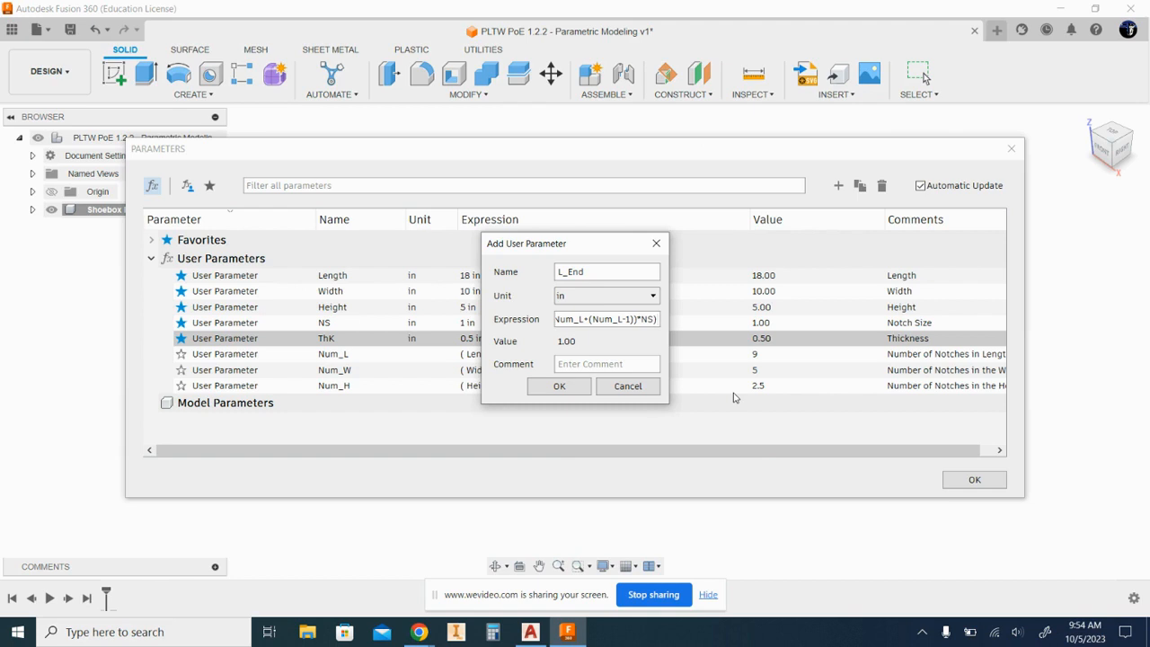
text(/2)
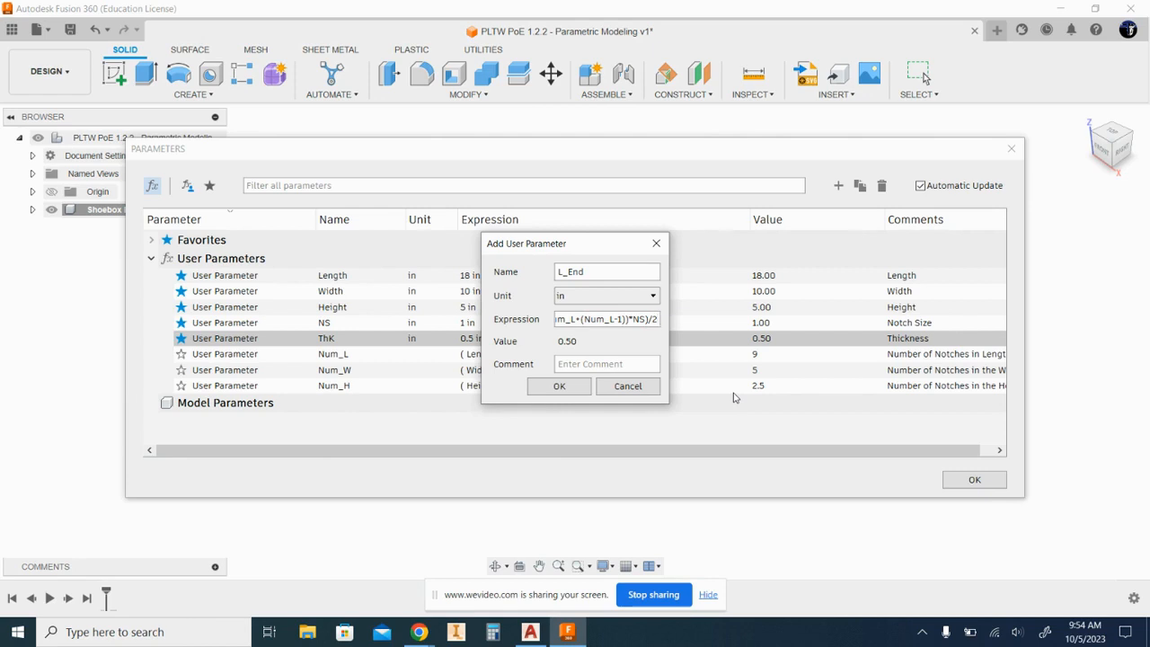
Give L_End the comment End Spacing Length Direction and add the parameter.
key(Tab)
key(alt+Tab)
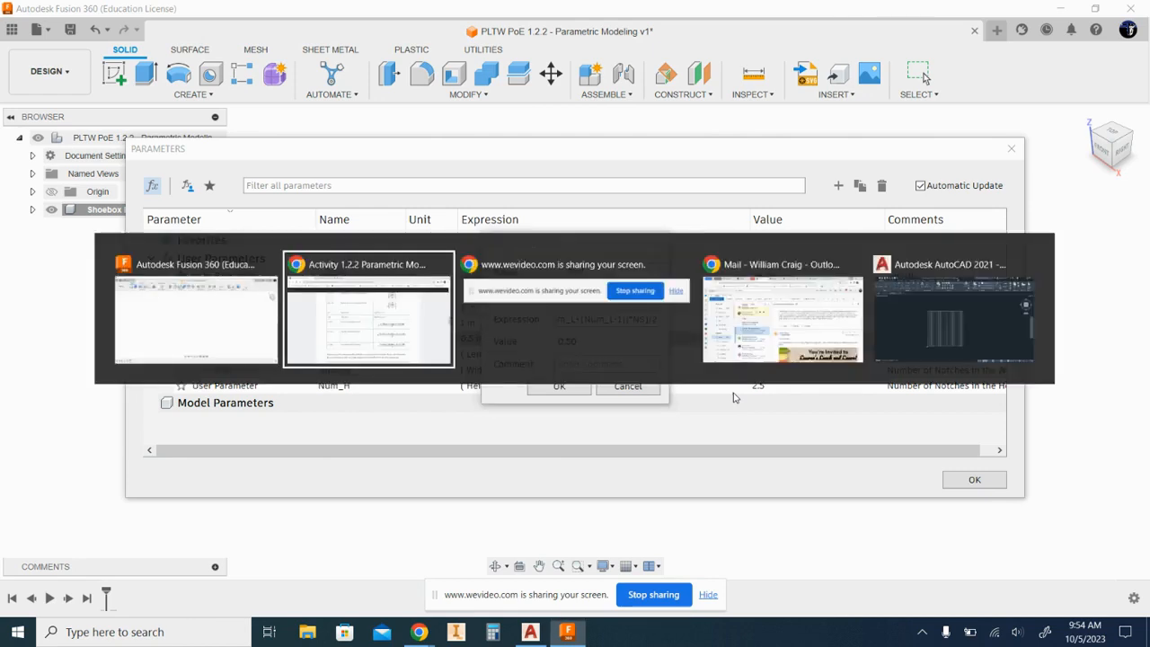
key(alt+Tab)
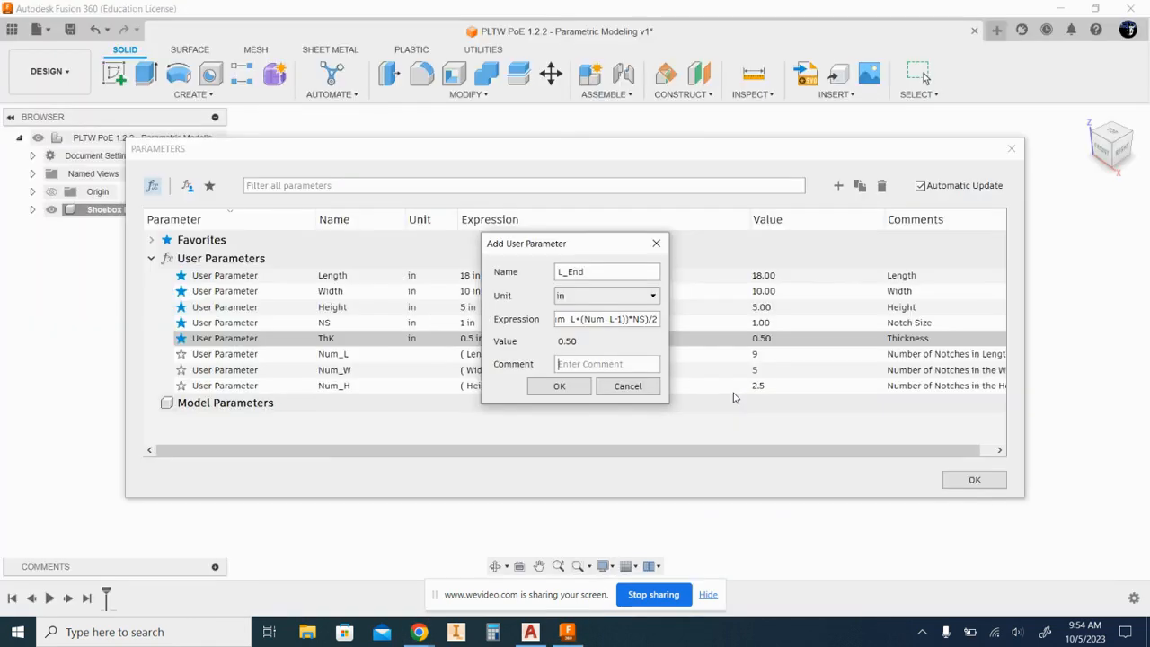
text(End S)
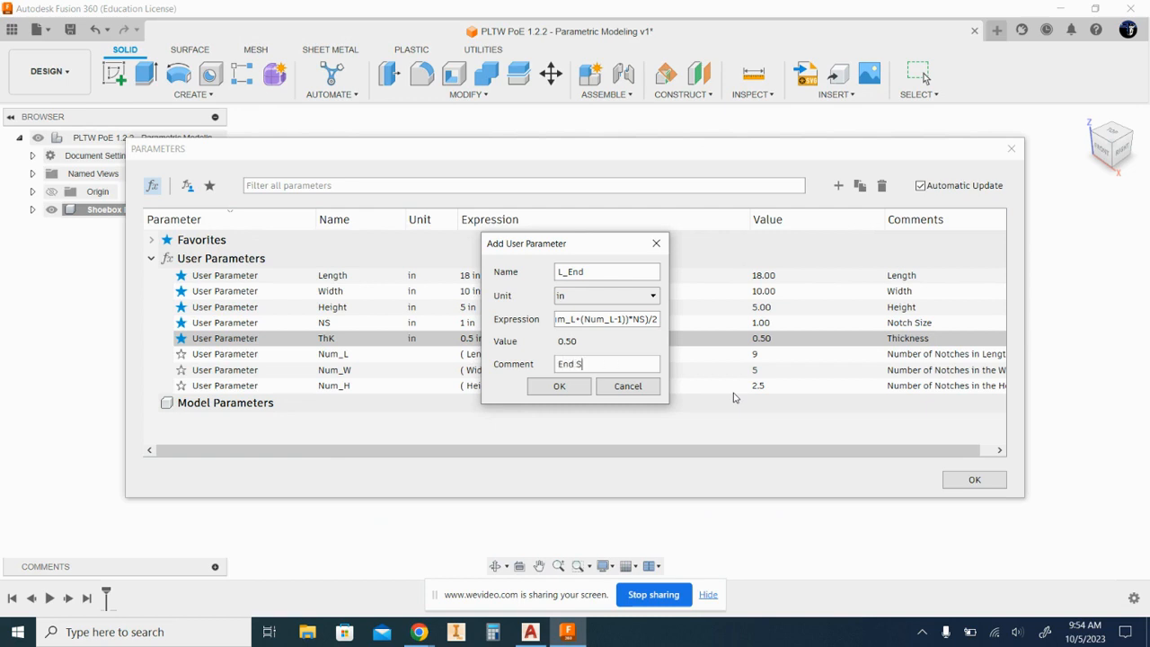
text(pacing Length Direction)
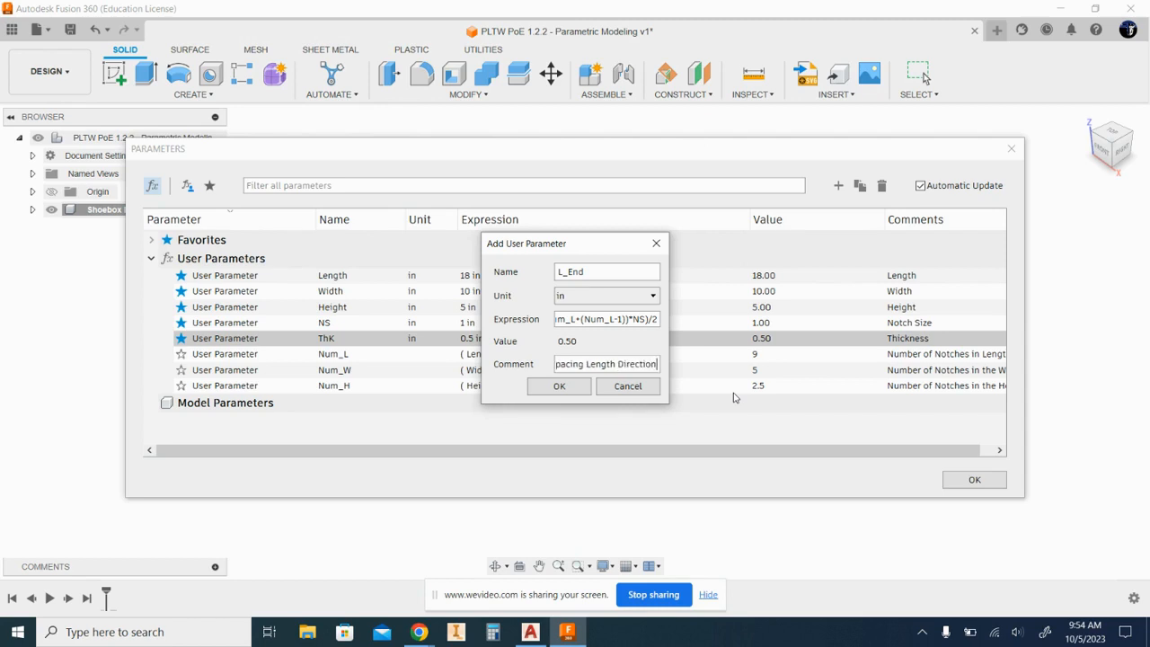
key(Return)
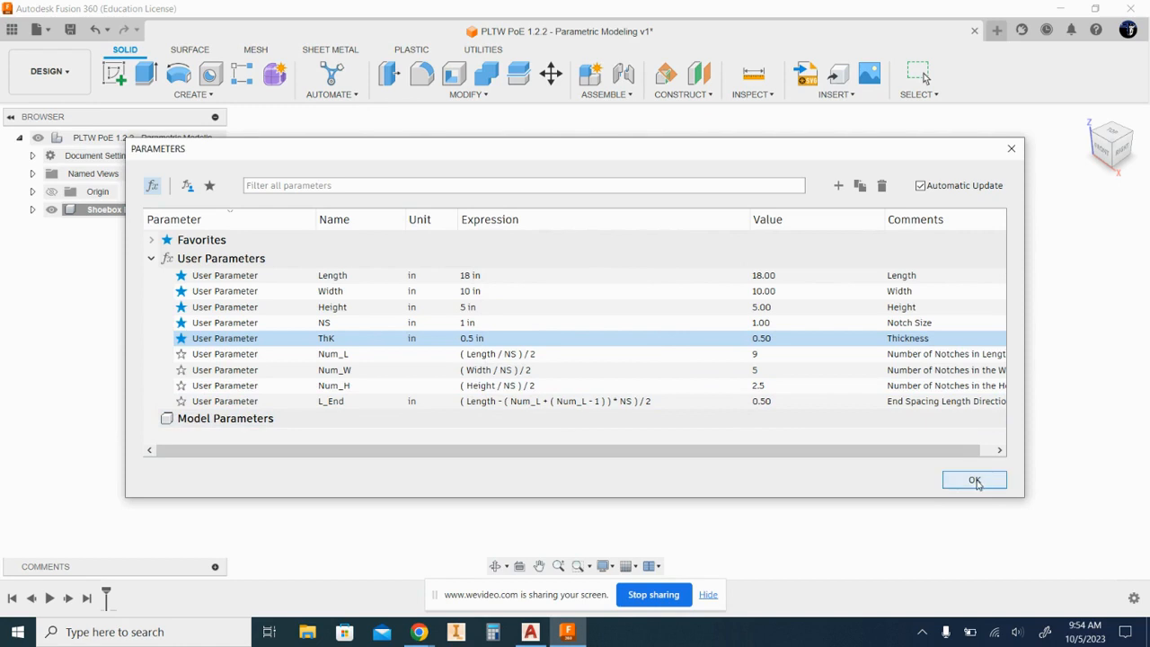
Start a new user parameter in inches named W_End, taking the name from the activity table.
click(837, 187)
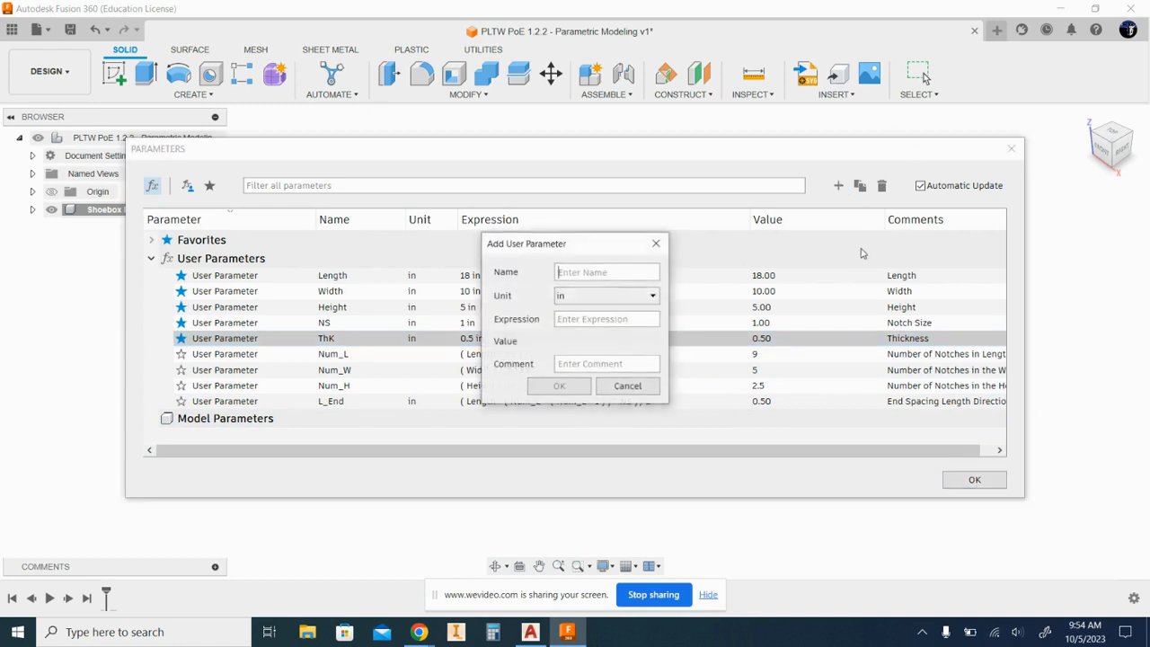
key(alt+Tab)
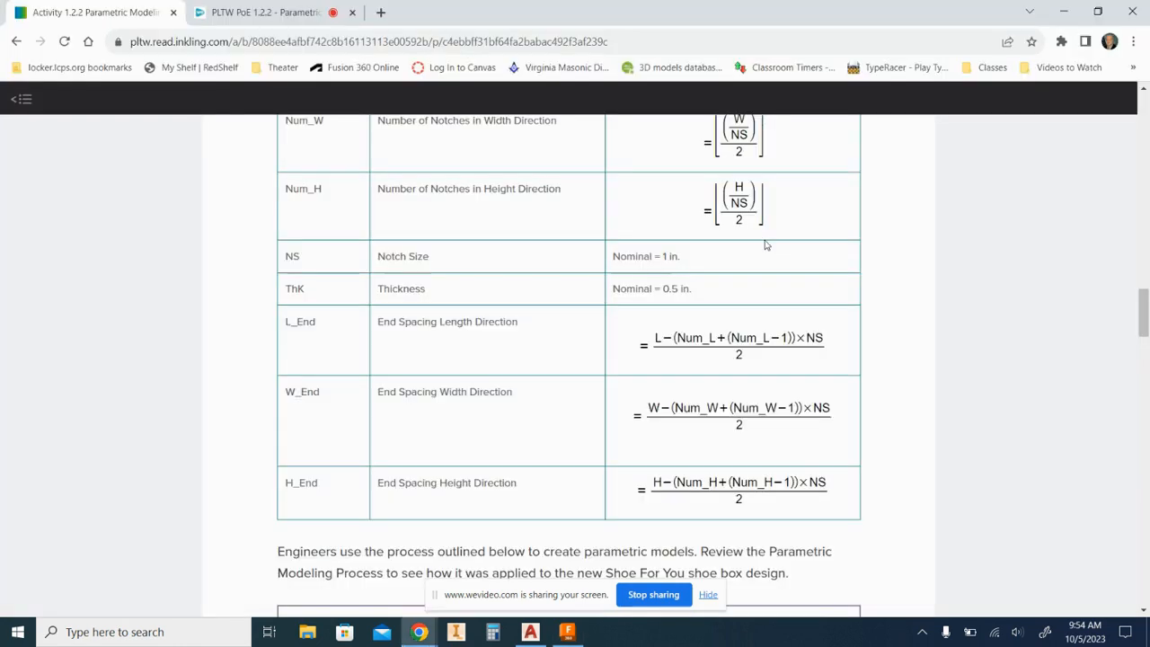
key(alt+Tab)
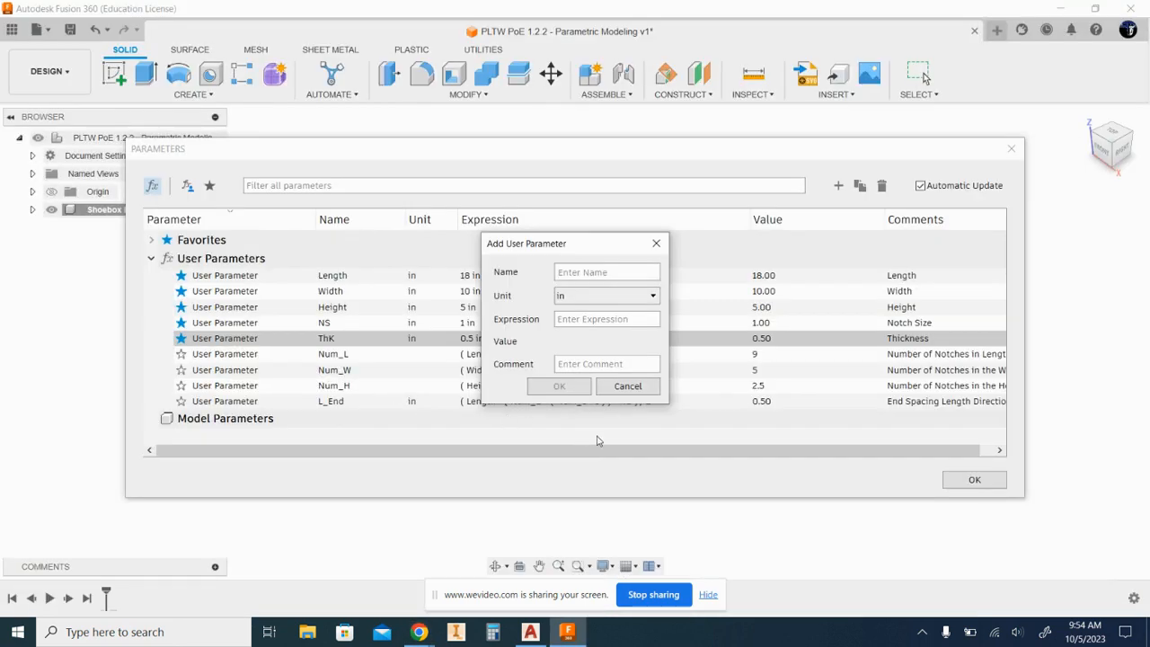
text(W_End)
Begin the W_End expression with (Width-(Num_W, following the table's end-spacing width formula.
key(alt+Tab)
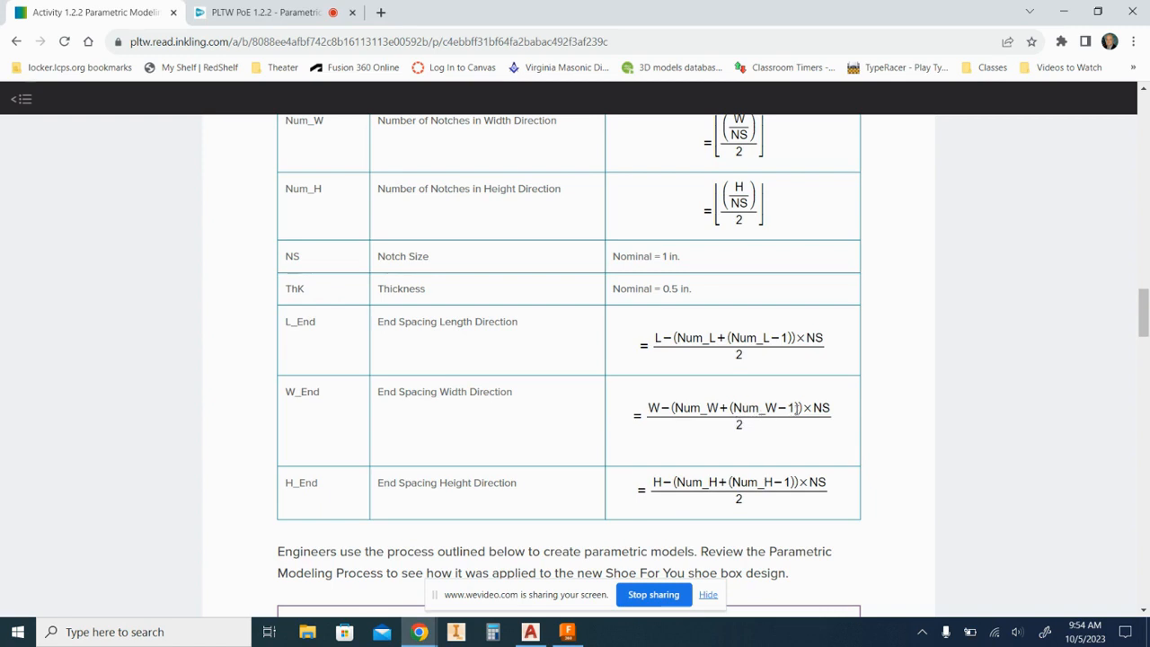
key(alt+Tab)
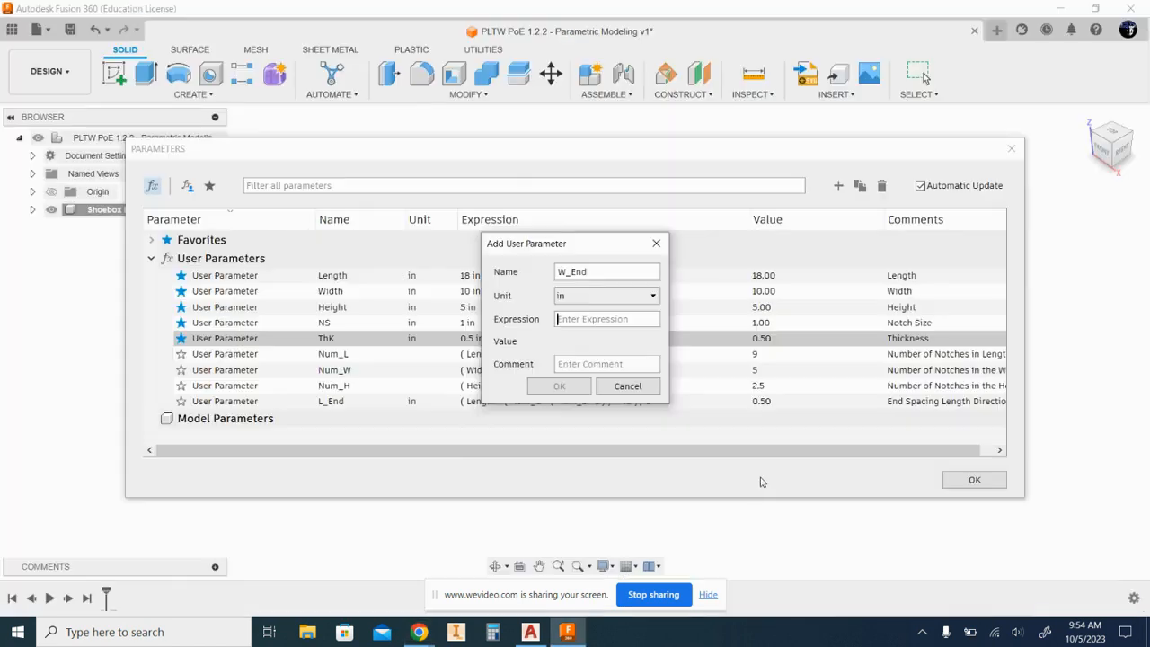
text((Width)
key(alt+Tab)
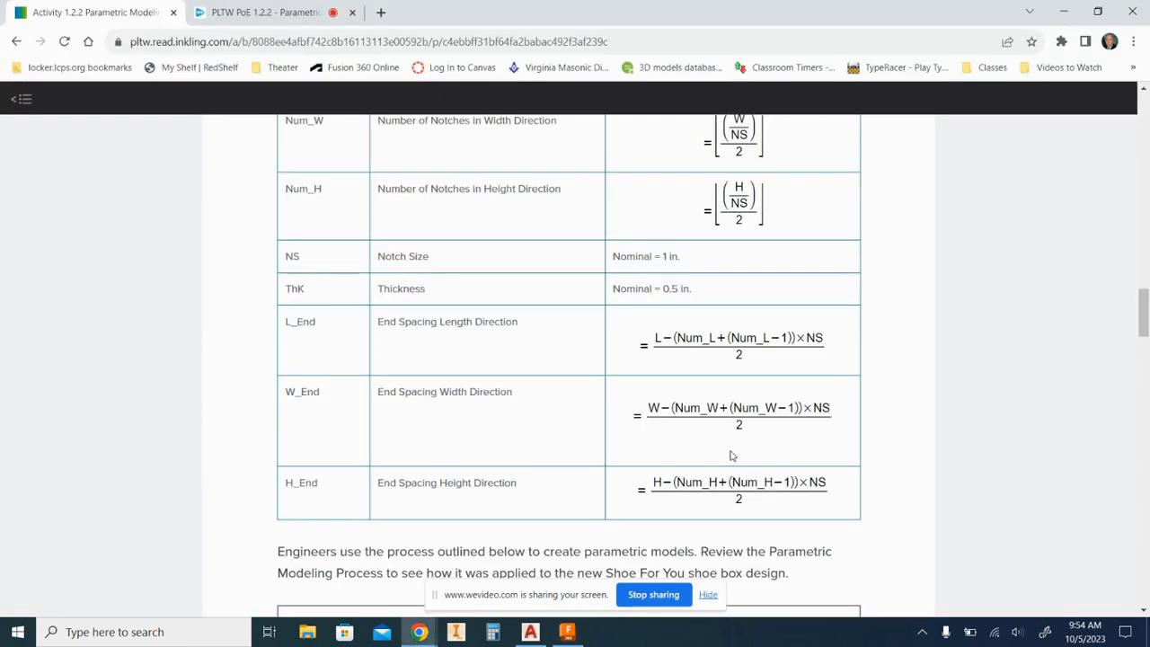
key(alt+Tab)
text(-)
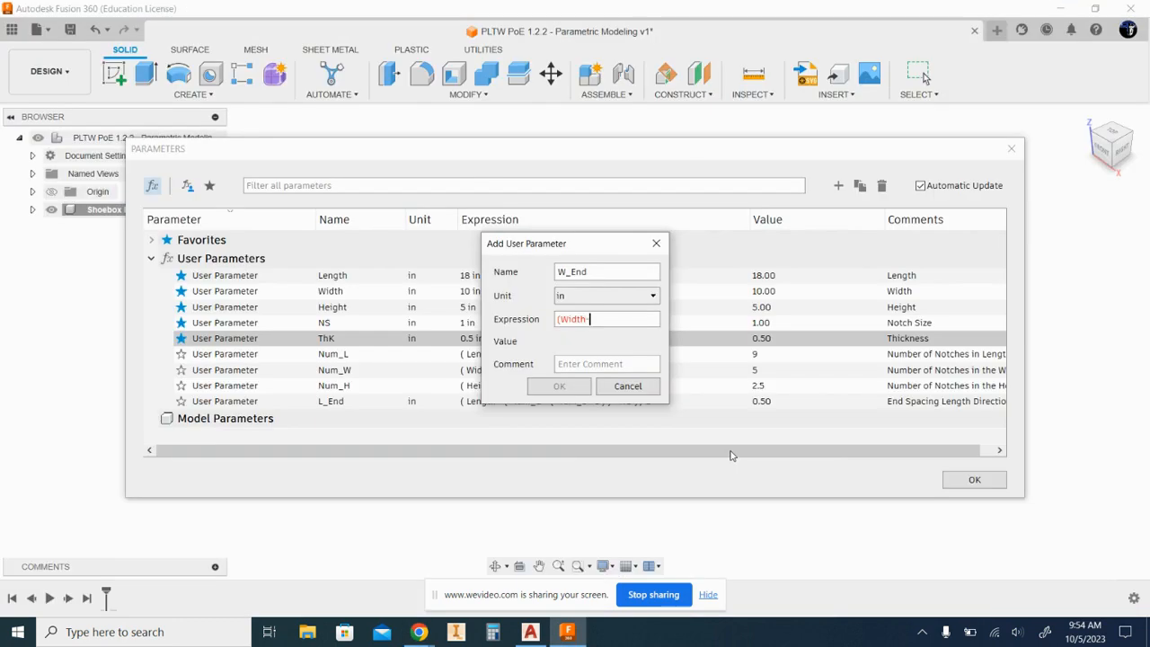
text((Num)
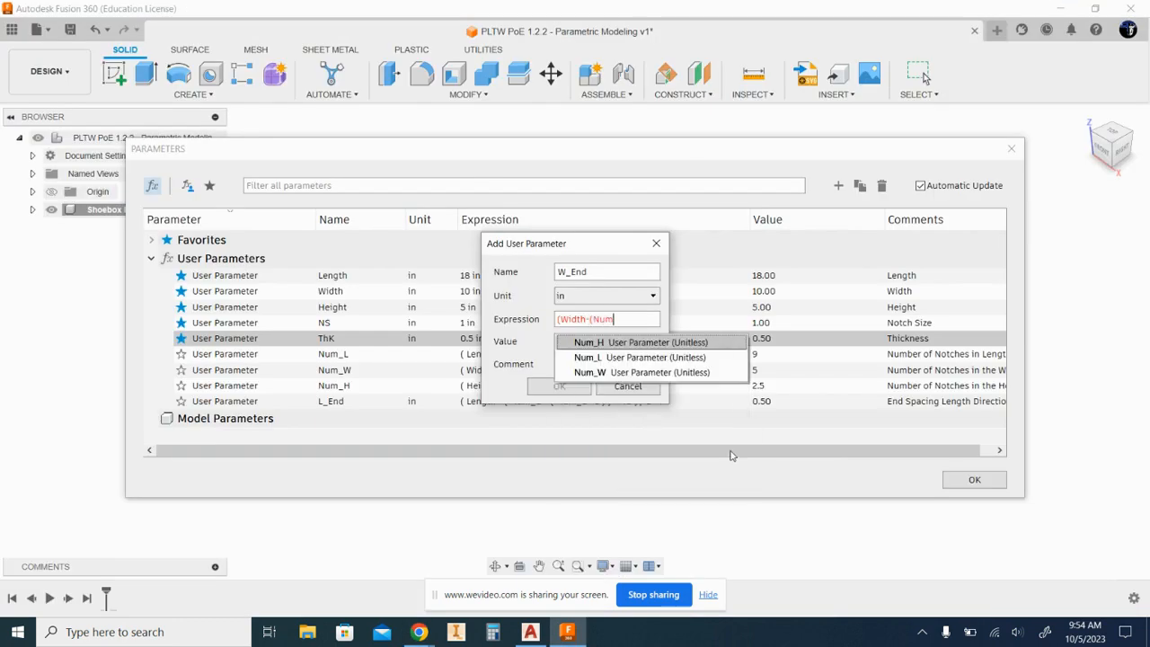
key(Down)
key(Down)
key(Return)
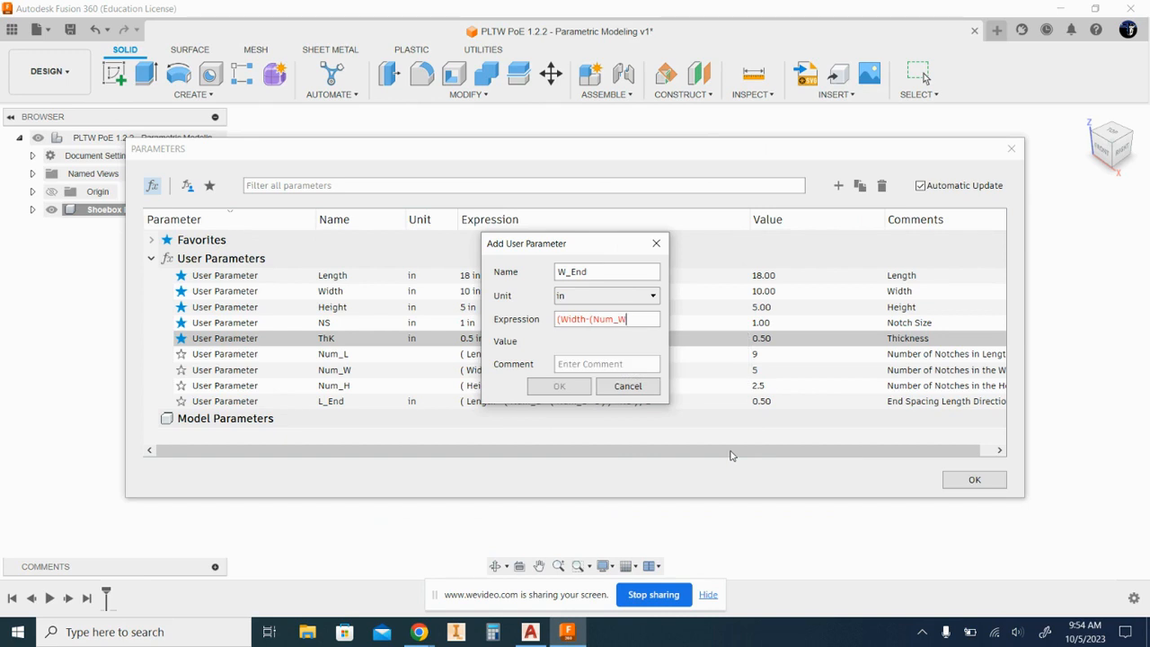
Complete the W_End expression with +(Num_W-1))*NS)/2.
text(*()
text(Num)
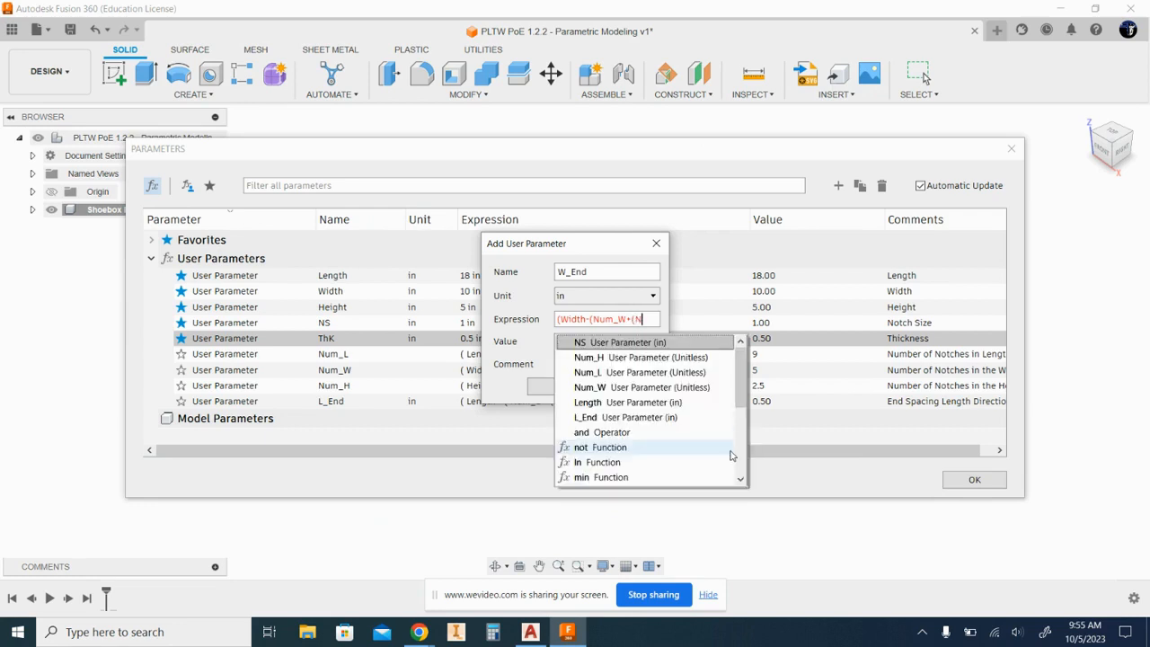
key(Down)
key(Down)
key(Return)
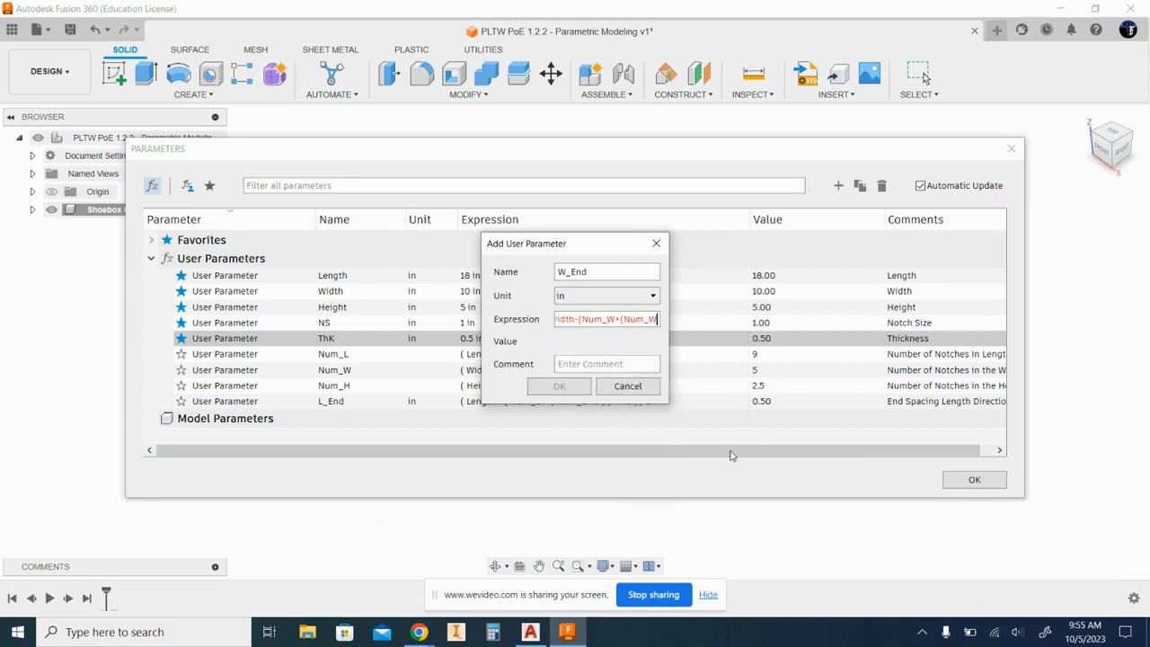
text(-1))*NS)
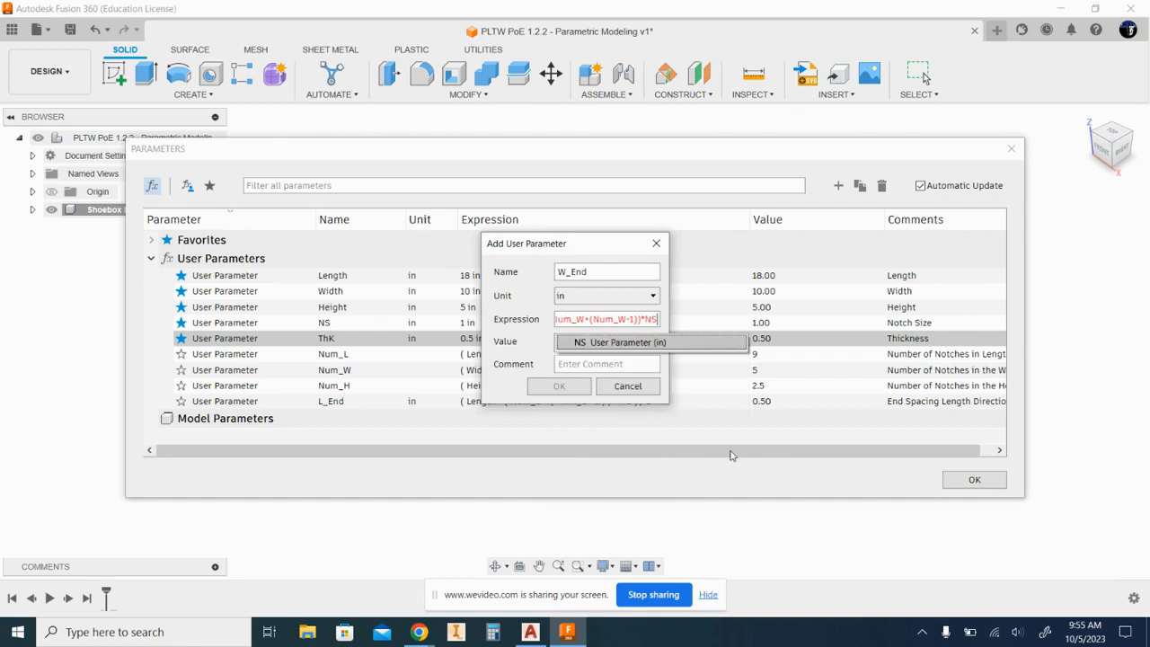
key(Return)
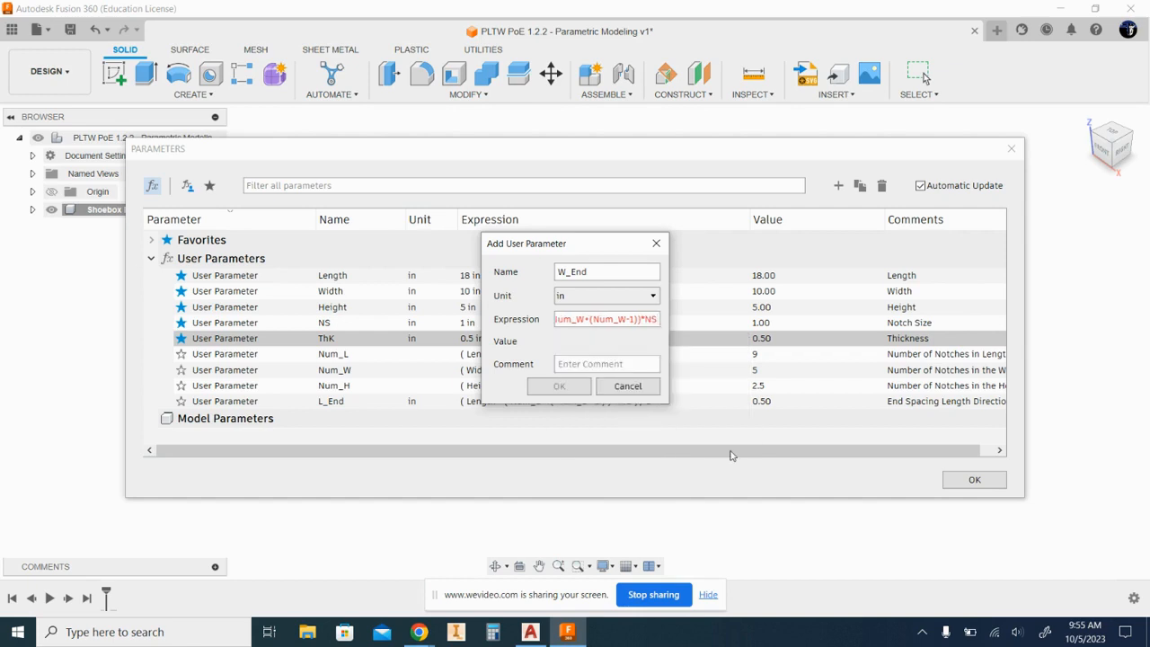
text()/2)
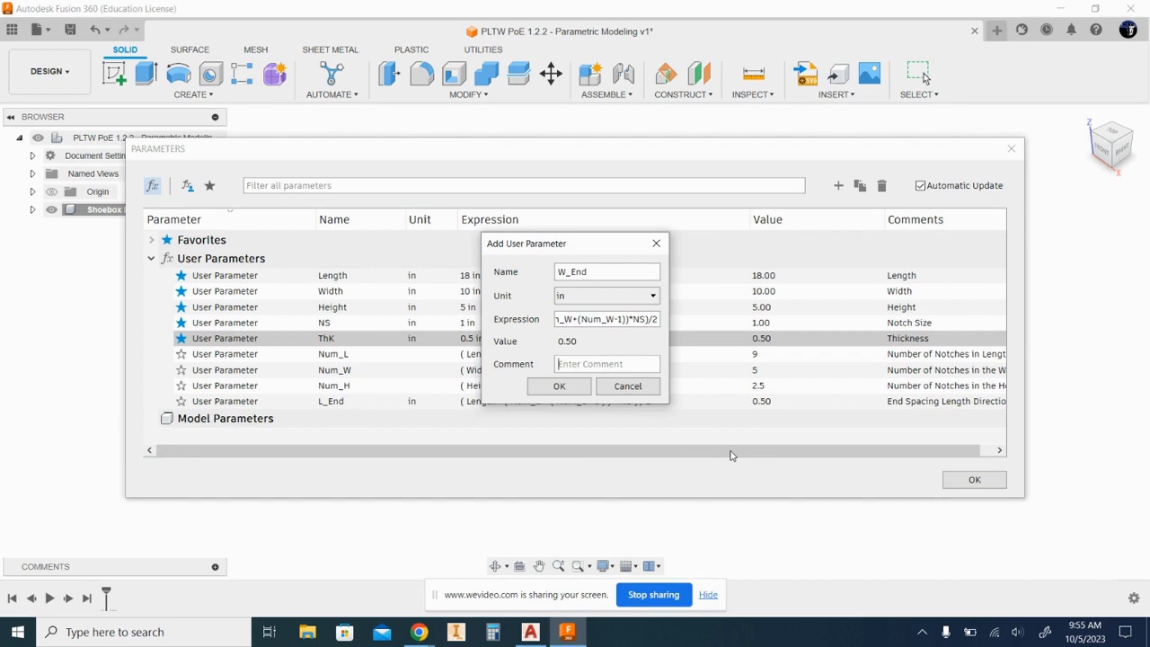
Give W_End the comment End spacing in the Width direction and add the parameter.
text(Numbero)
key(BackSpace)
key(BackSpace)
key(BackSpace)
key(BackSpace)
key(BackSpace)
key(BackSpace)
key(BackSpace)
key(BackSpace)
text(End )
text(spacing in th)
text(e )
text(W)
text(id)
text(direction)
key(Return)
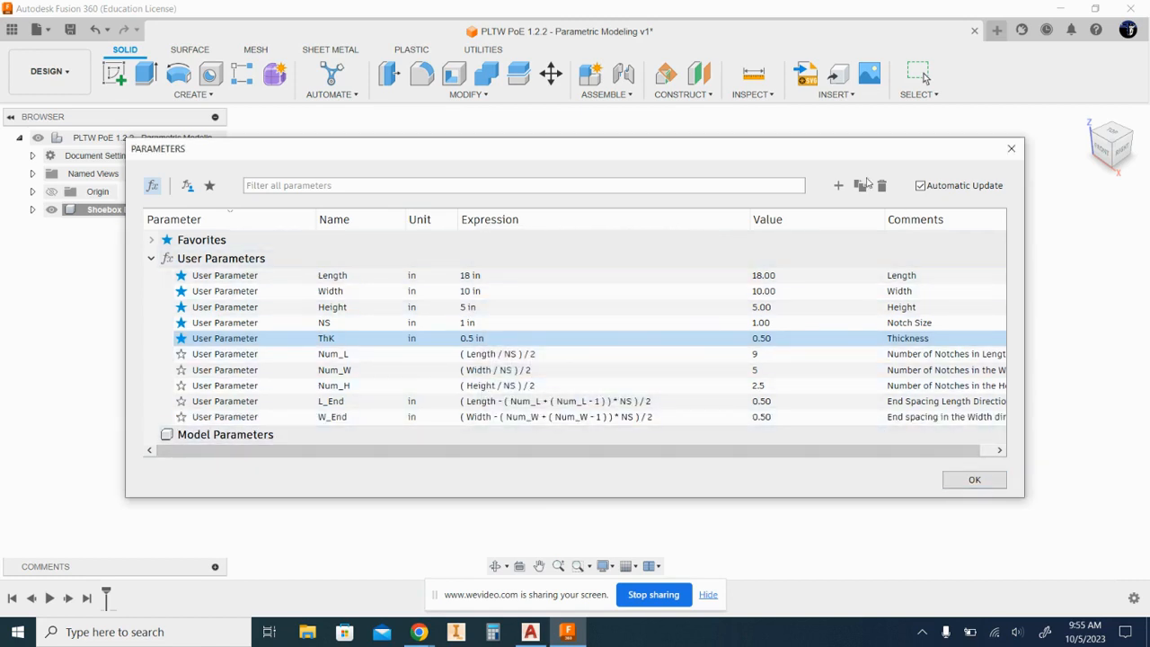
Start a new user parameter in inches named H_End, taking the name from the activity table.
click(837, 186)
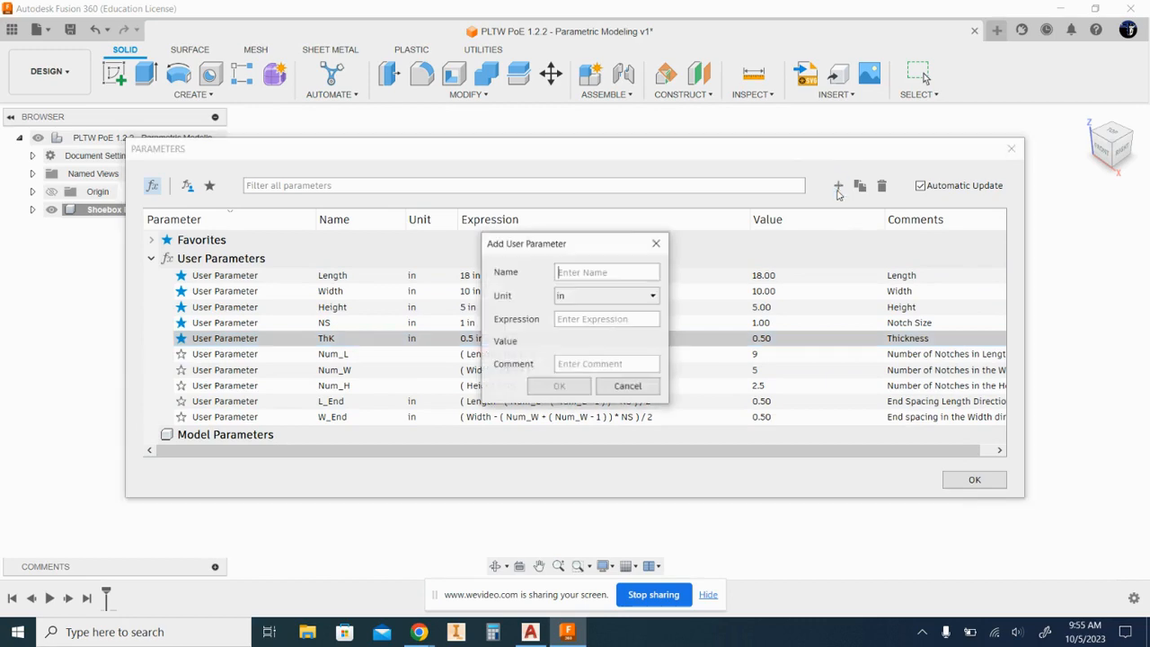
click(419, 631)
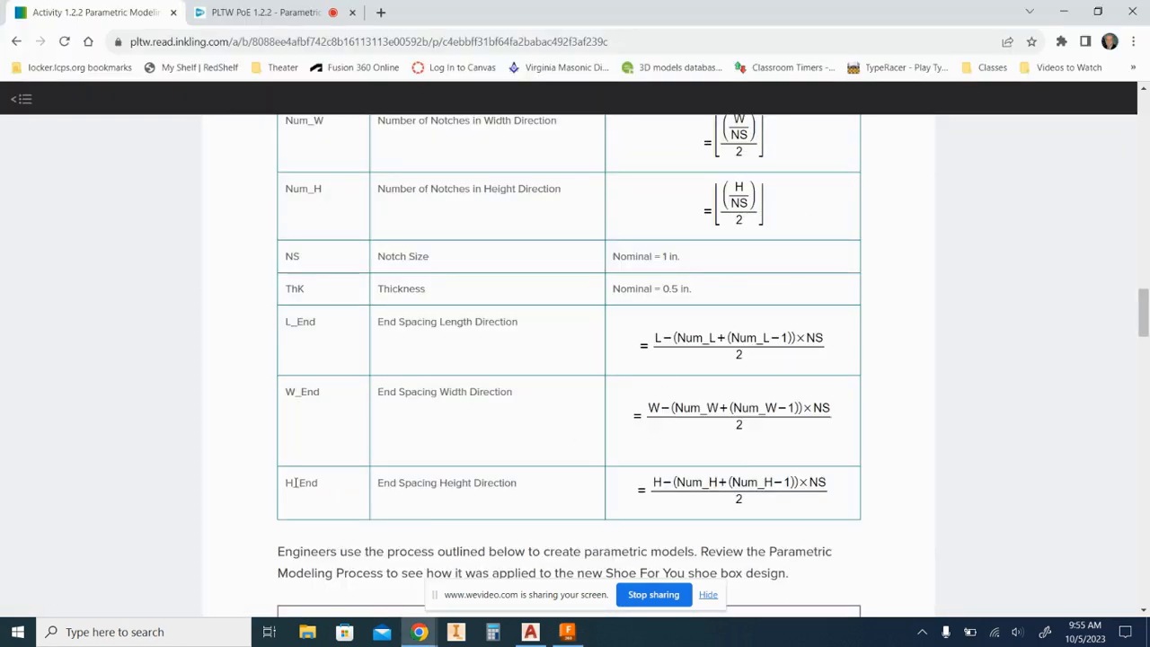
key(alt+Tab)
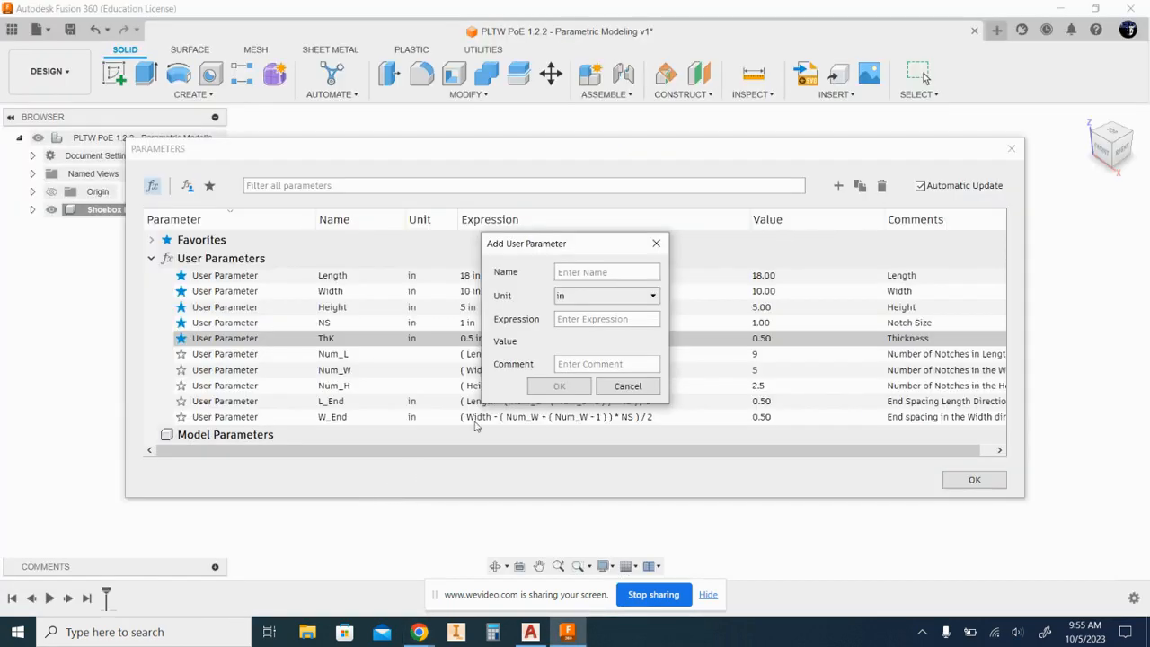
text(H_End)
key(Tab)
Begin the H_End expression with (Height-, following the end-spacing height formula in the activity table.
text(()
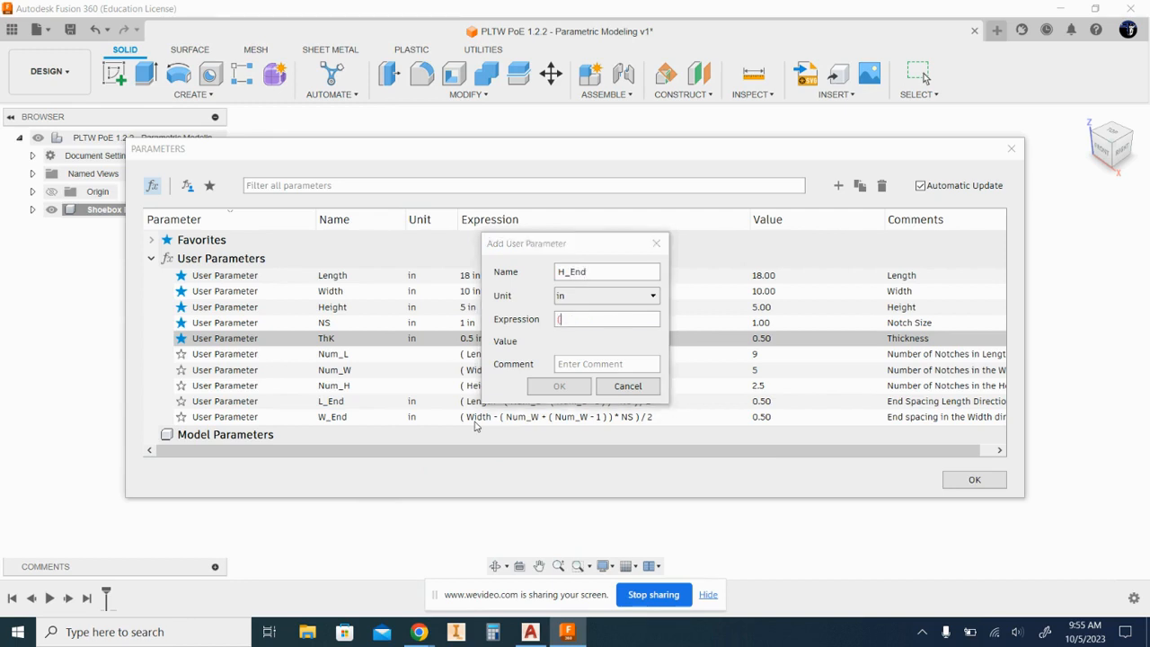
key(alt+Tab)
key(alt+Tab)
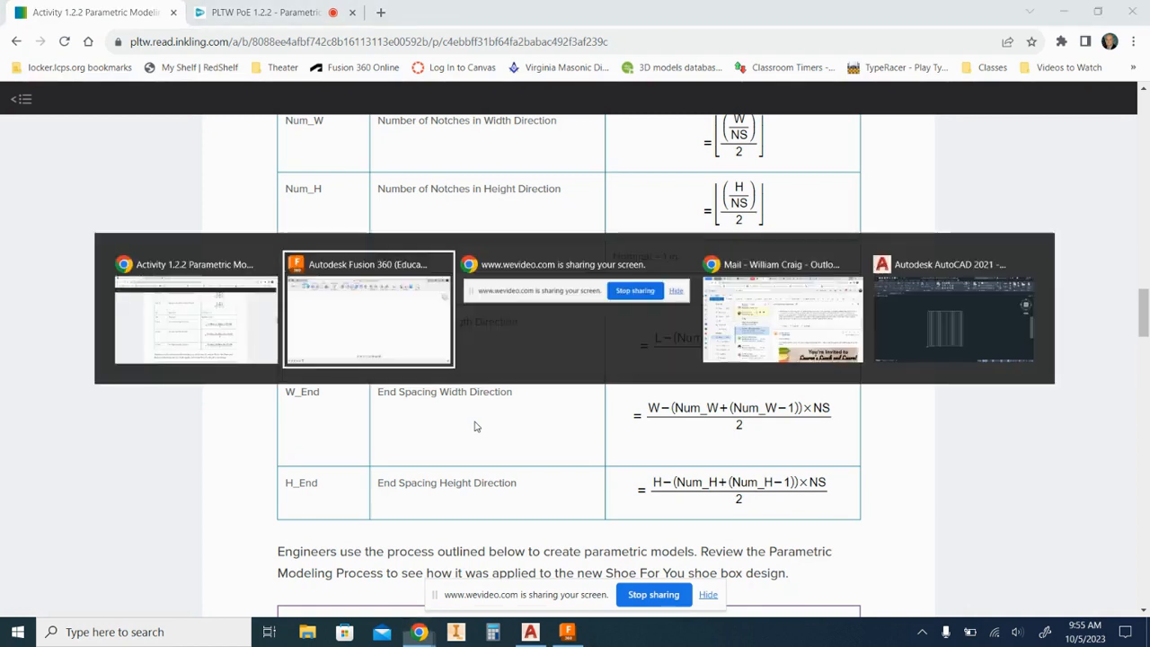
text(Height)
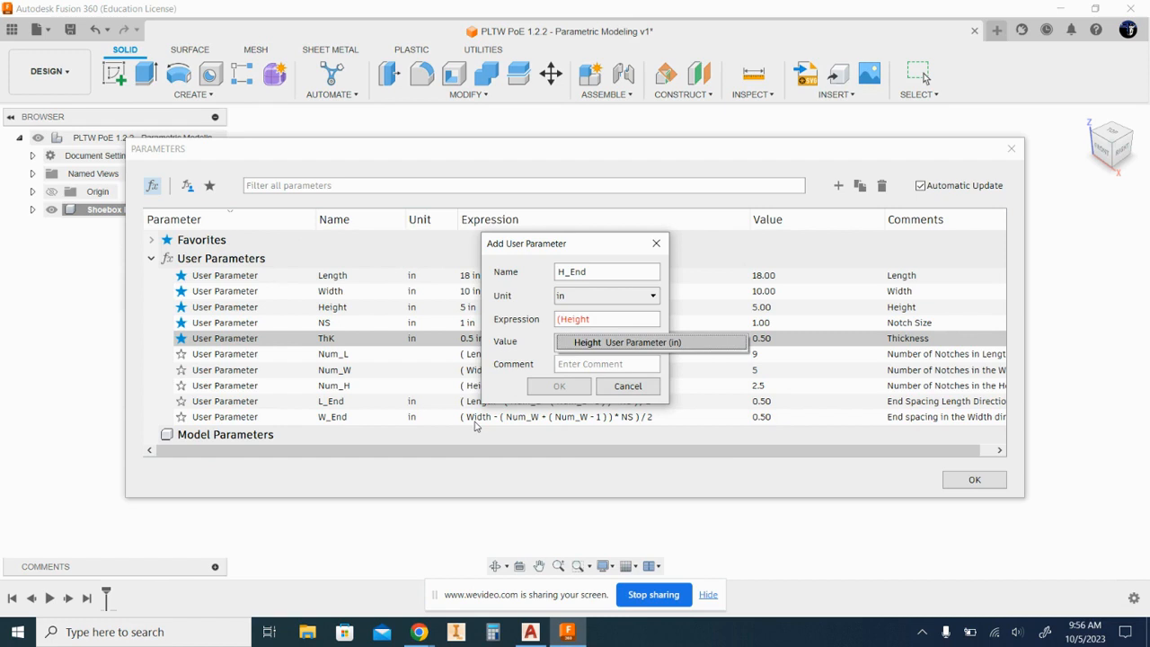
key(Return)
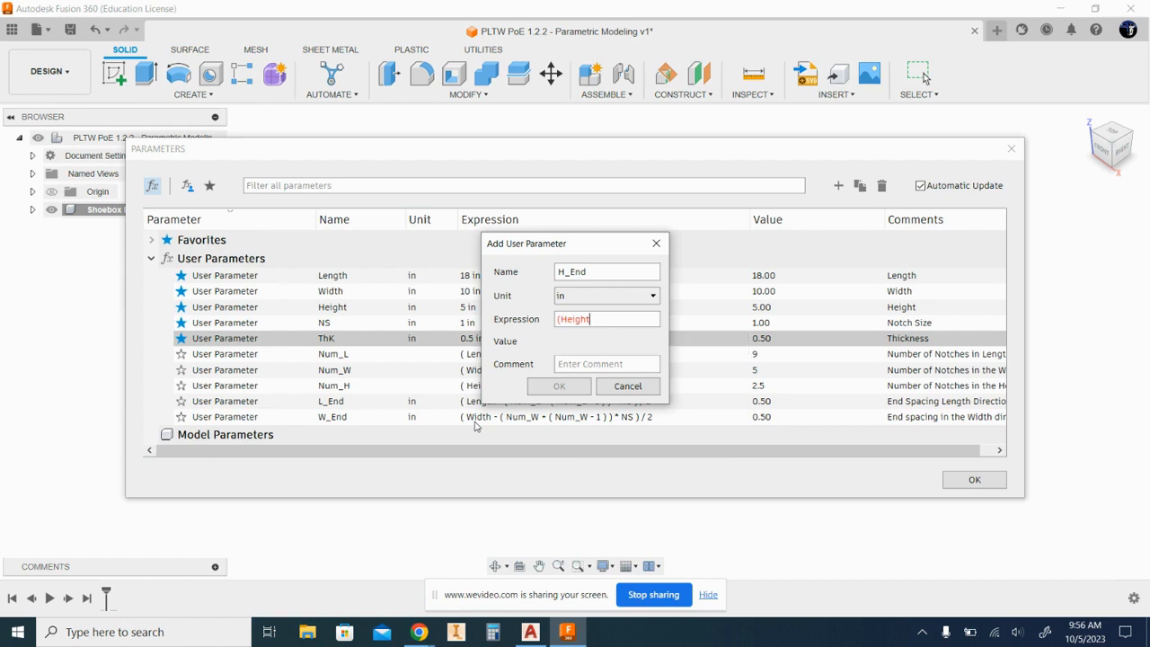
text(-)
key(alt+Tab)
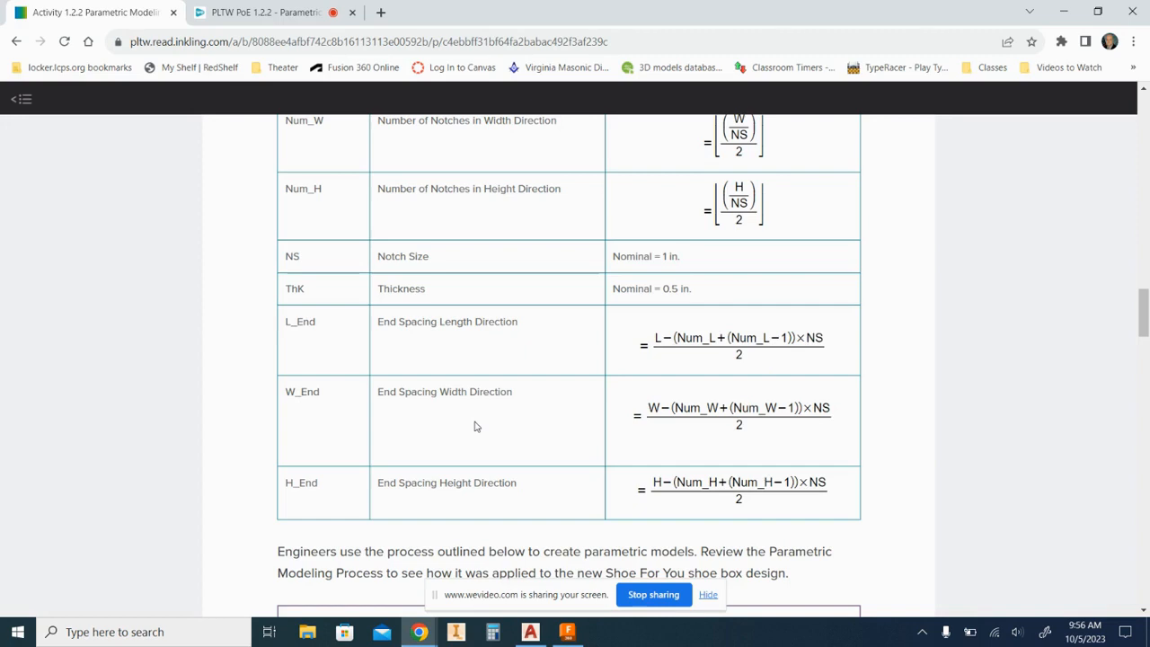
key(alt+Tab)
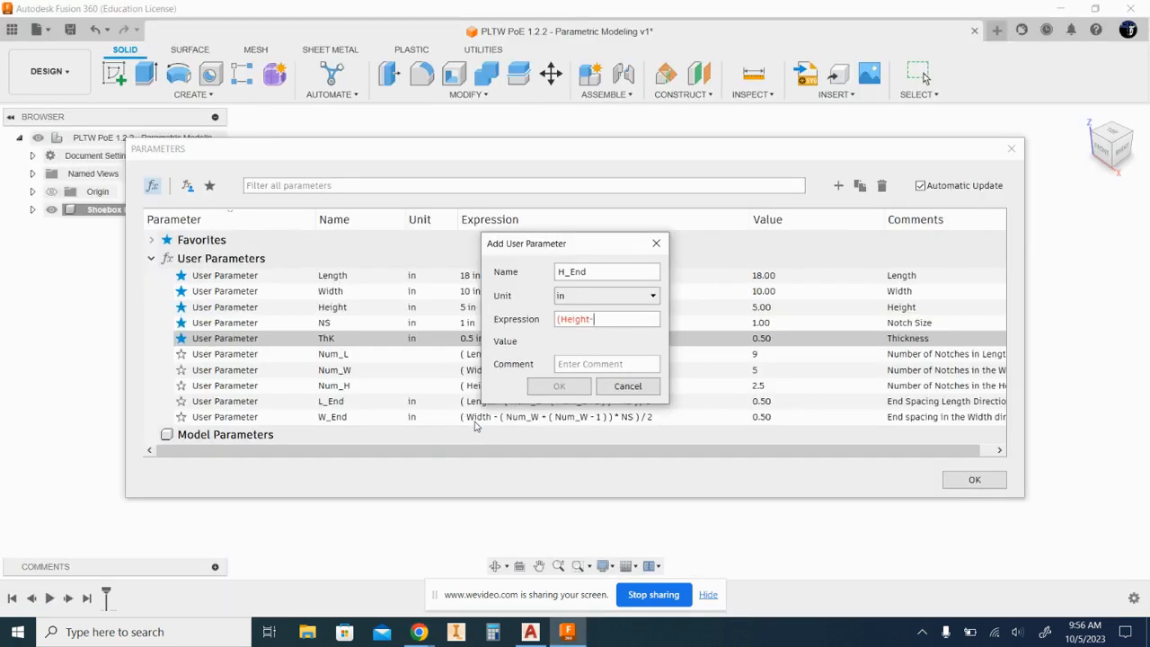
Continue the H_End expression with (Num_H+(Num_H, checking the height formula in the activity table.
text(Hum)
key(BackSpace)
key(BackSpace)
key(BackSpace)
key(alt+Tab)
key(alt+Tab)
text((Num_H)
text(*)
text((Num)
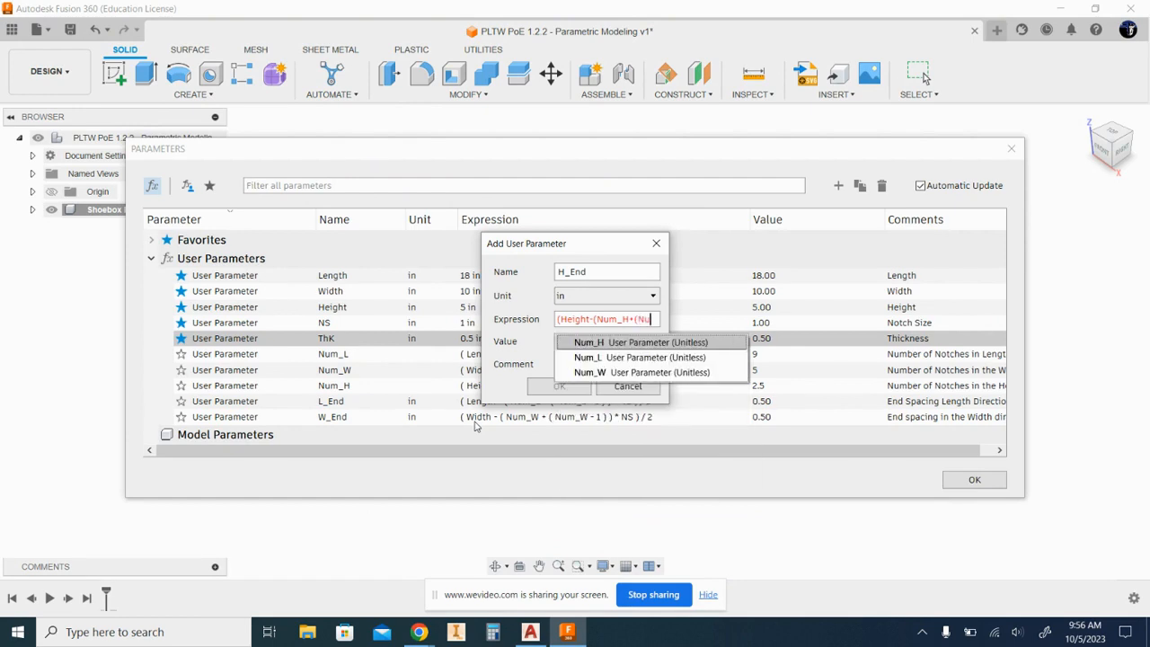
text(_H)
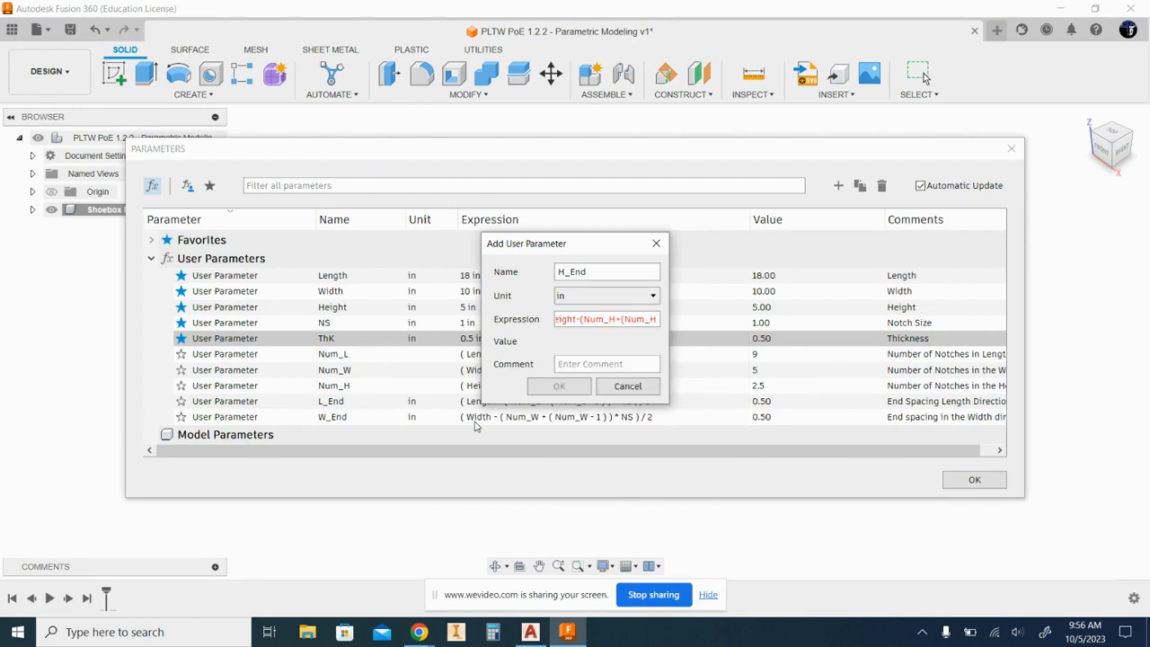
Complete the H_End expression with -1))*NS)/2.
text(-1))*NS)
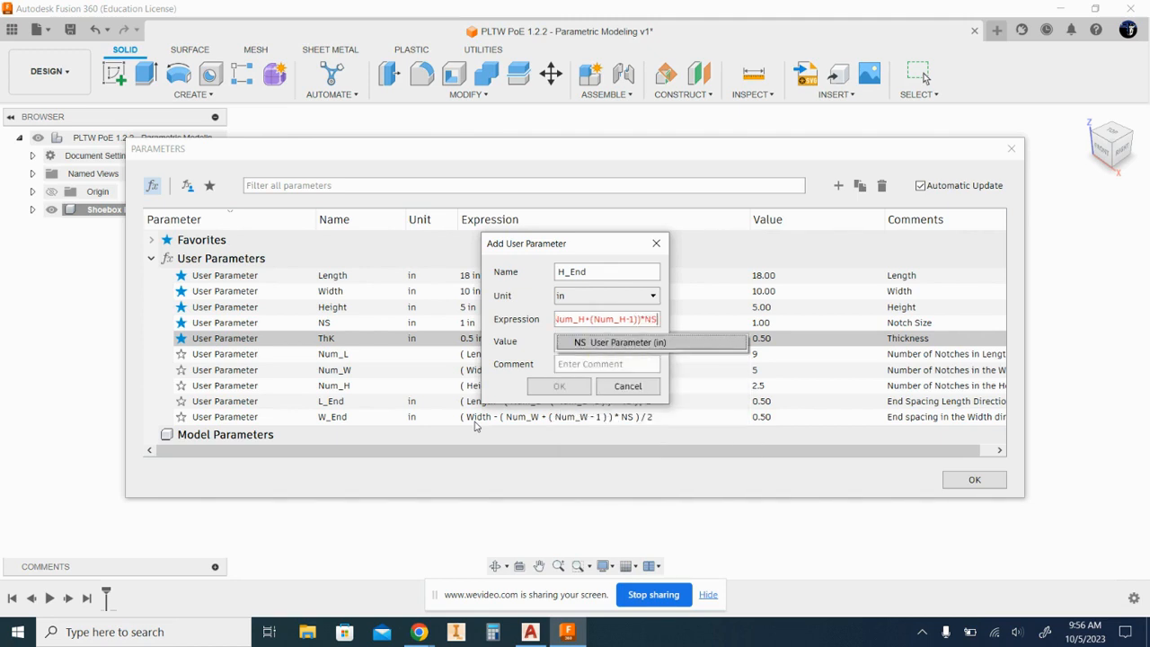
text())
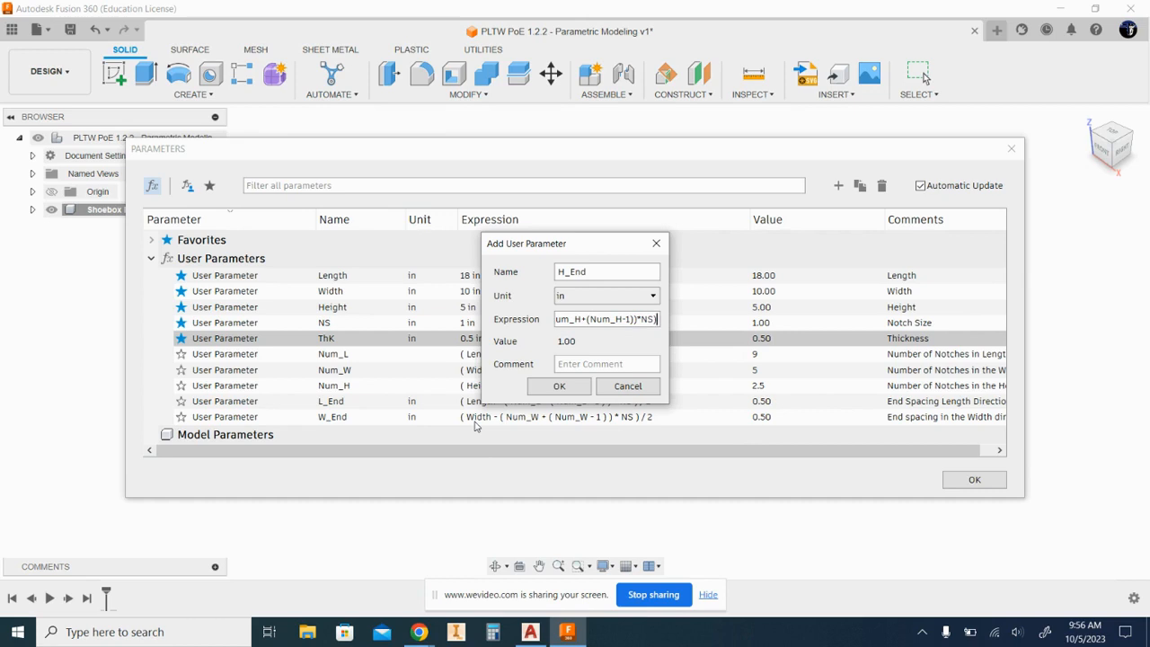
text(/2)
key(Tab)
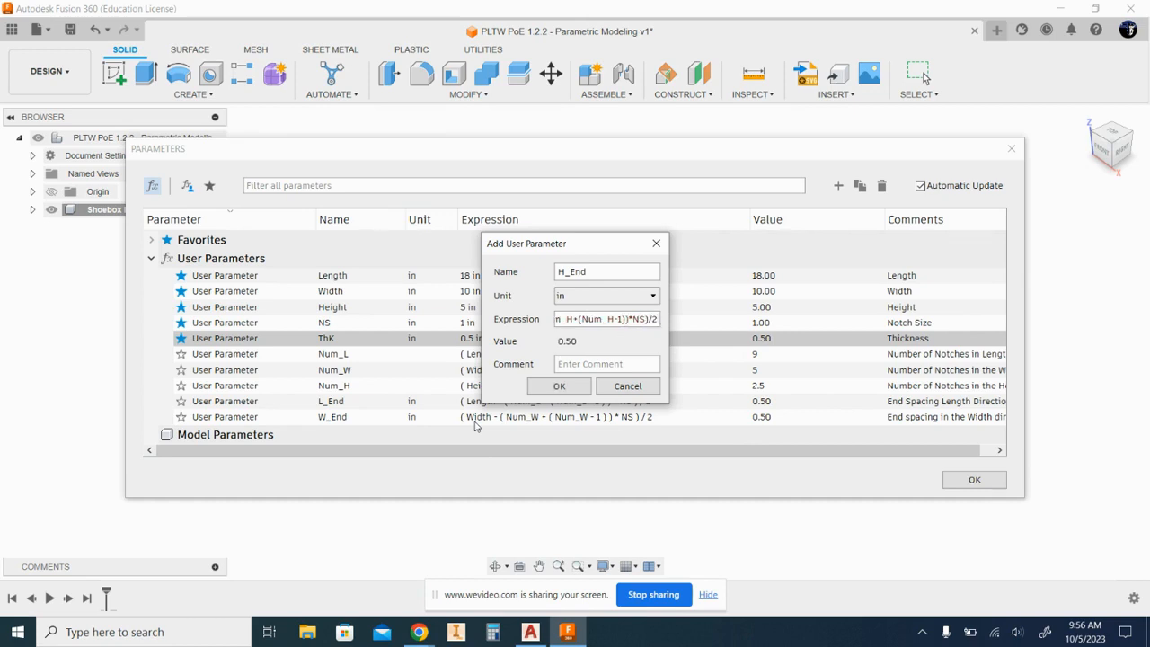
Give H_End the comment End Spacing in the Height Direction and add the parameter.
text(End )
text(Spacin)
text(g in the )
text(Height )
text(Direction)
key(Return)
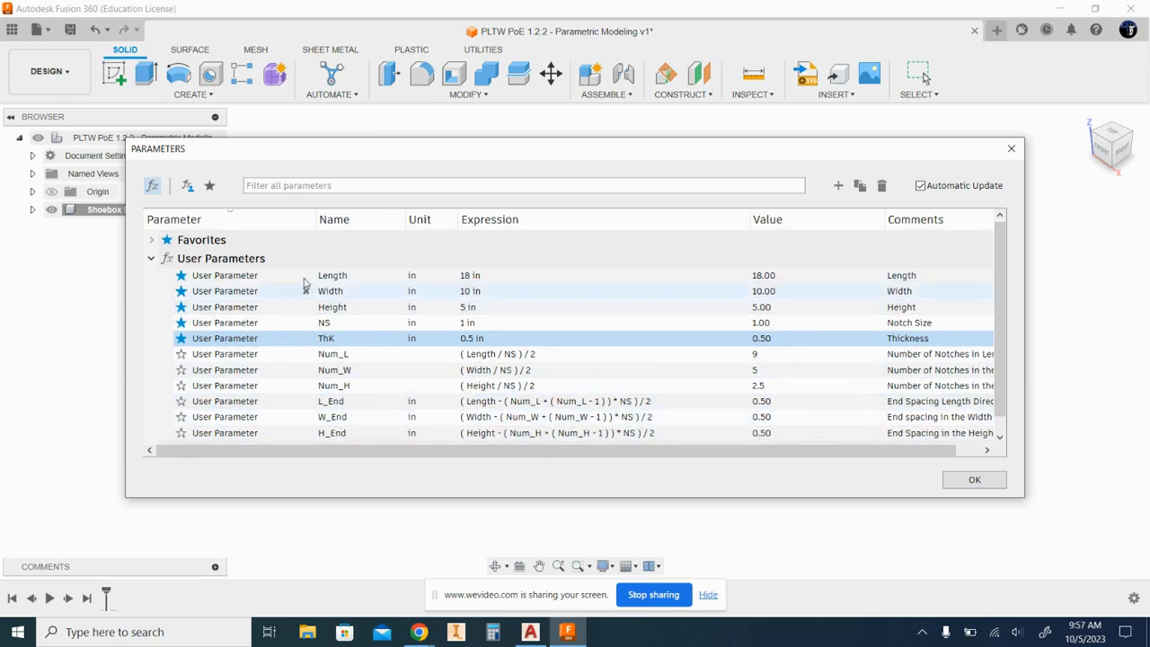
Expand the favorite parameters, review the full user parameter list and close the Parameters dialog.
click(151, 240)
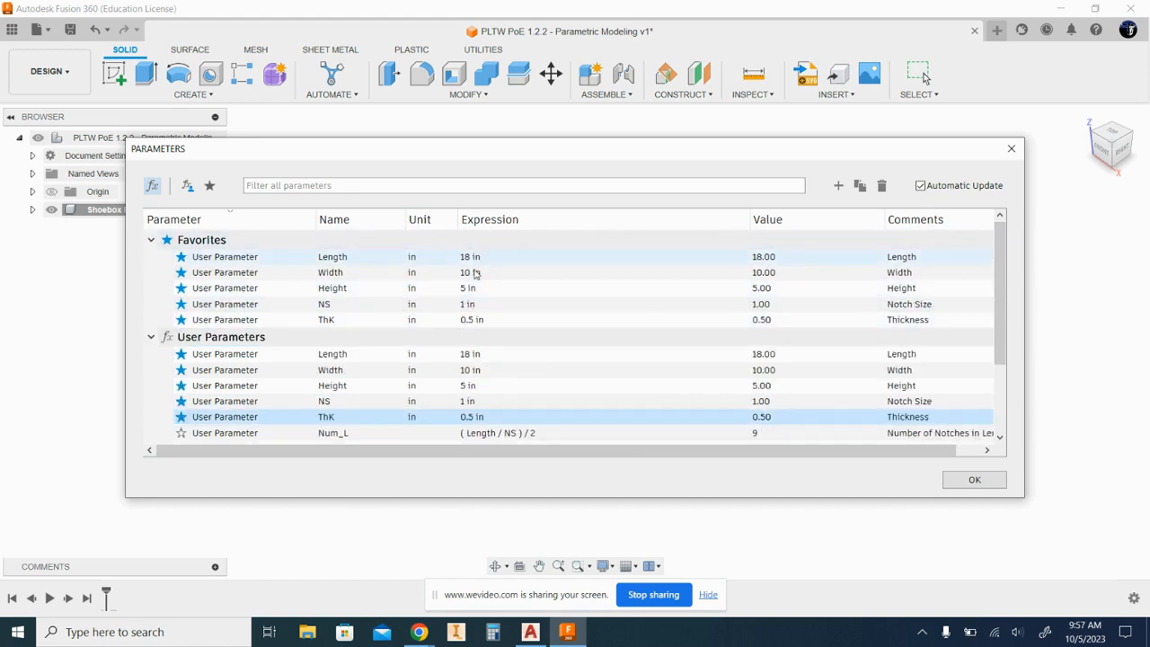
scroll(627, 413, down, 2)
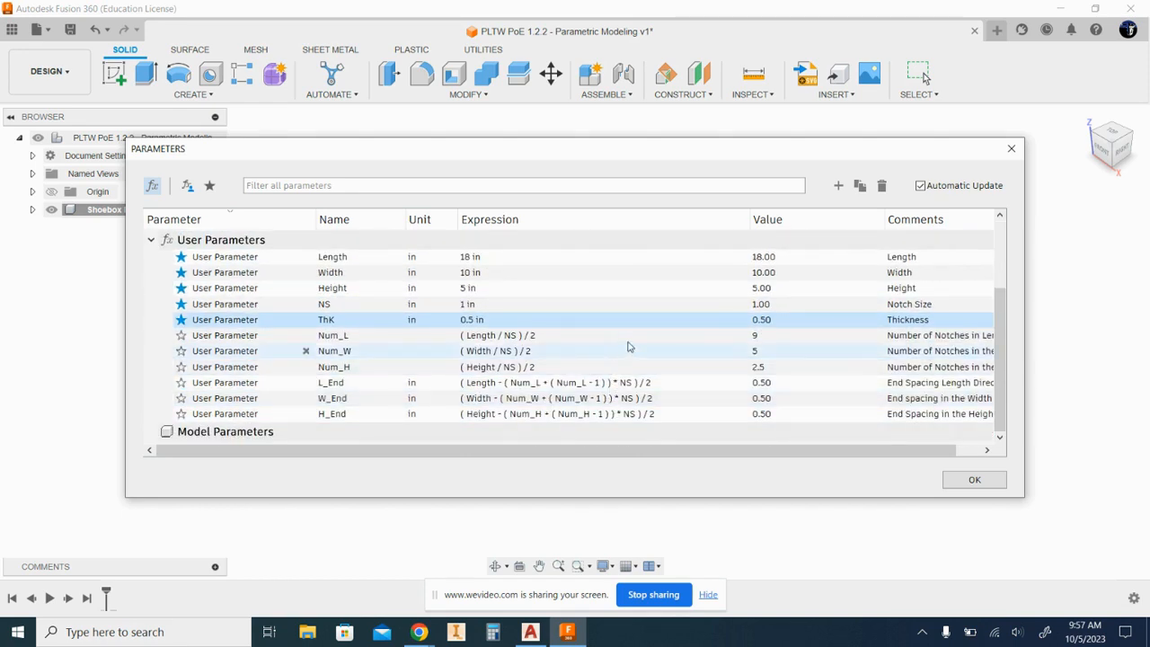
scroll(721, 383, up, 2)
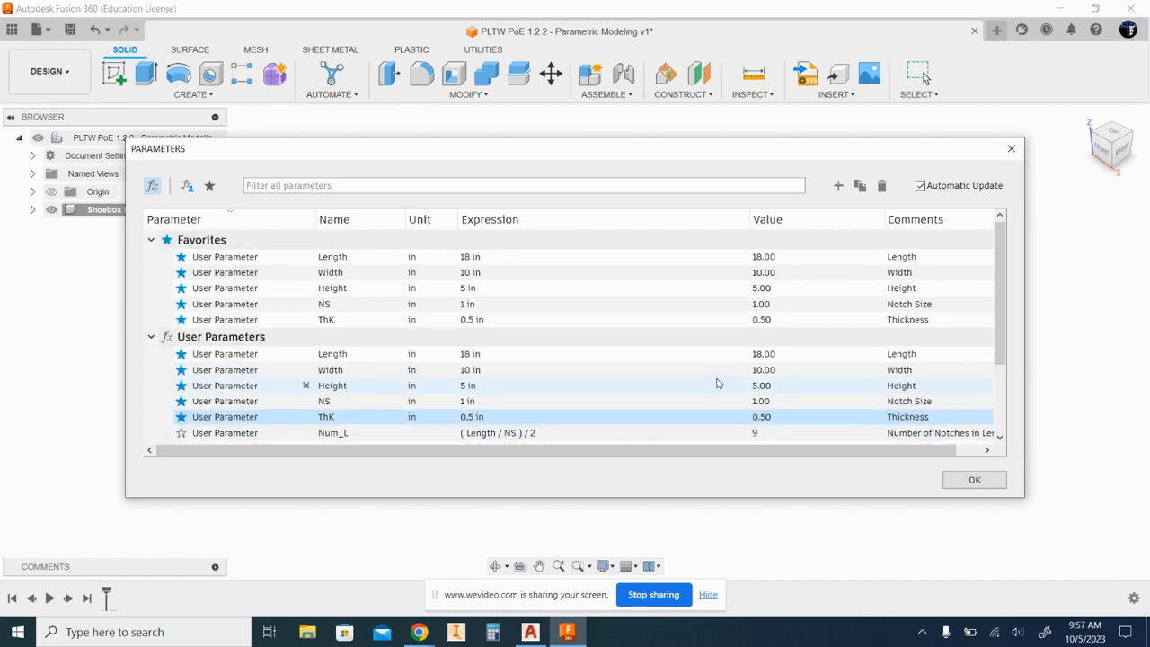
click(968, 482)
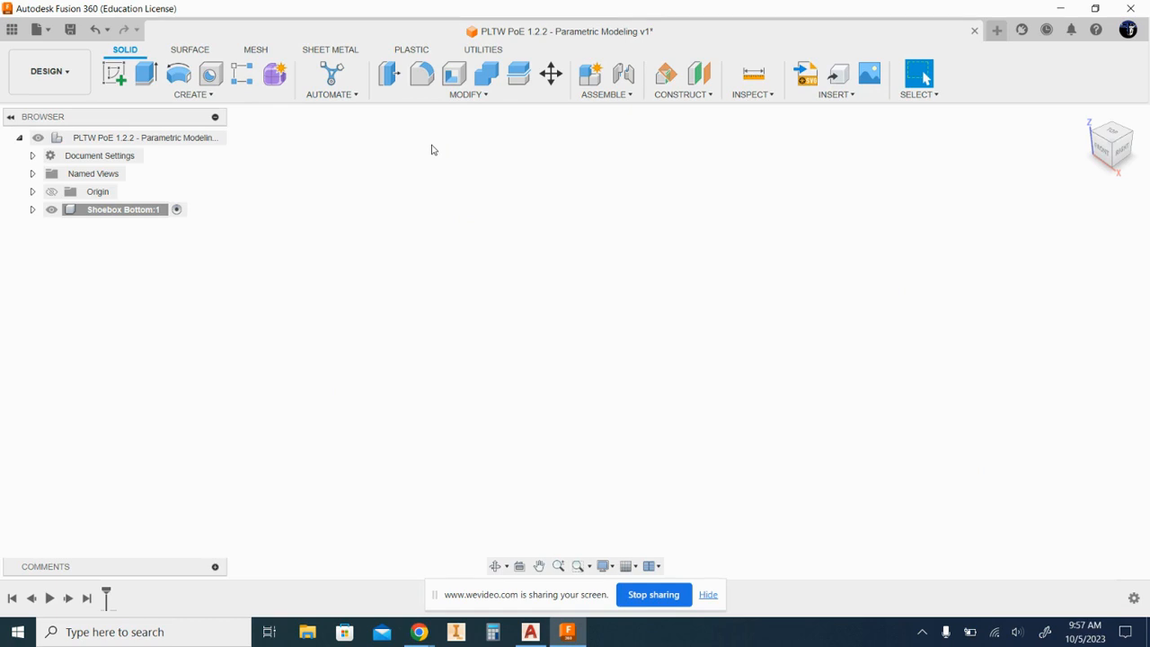
Save the design with the version description User Parameters only entered.
click(70, 29)
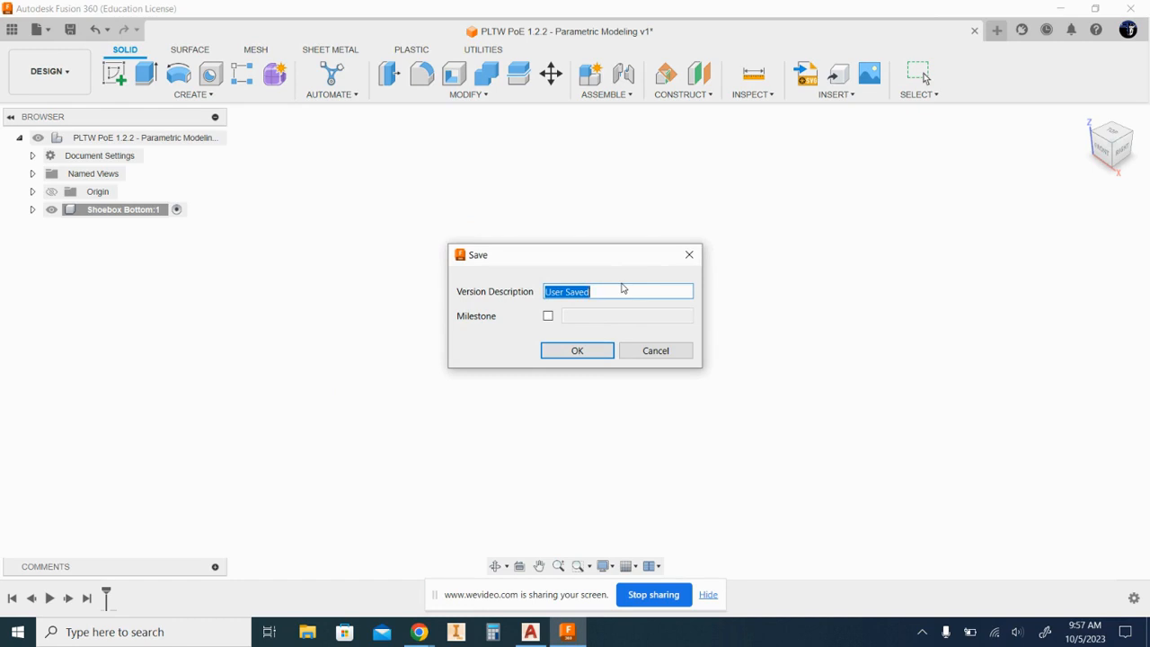
text(User Parameters on)
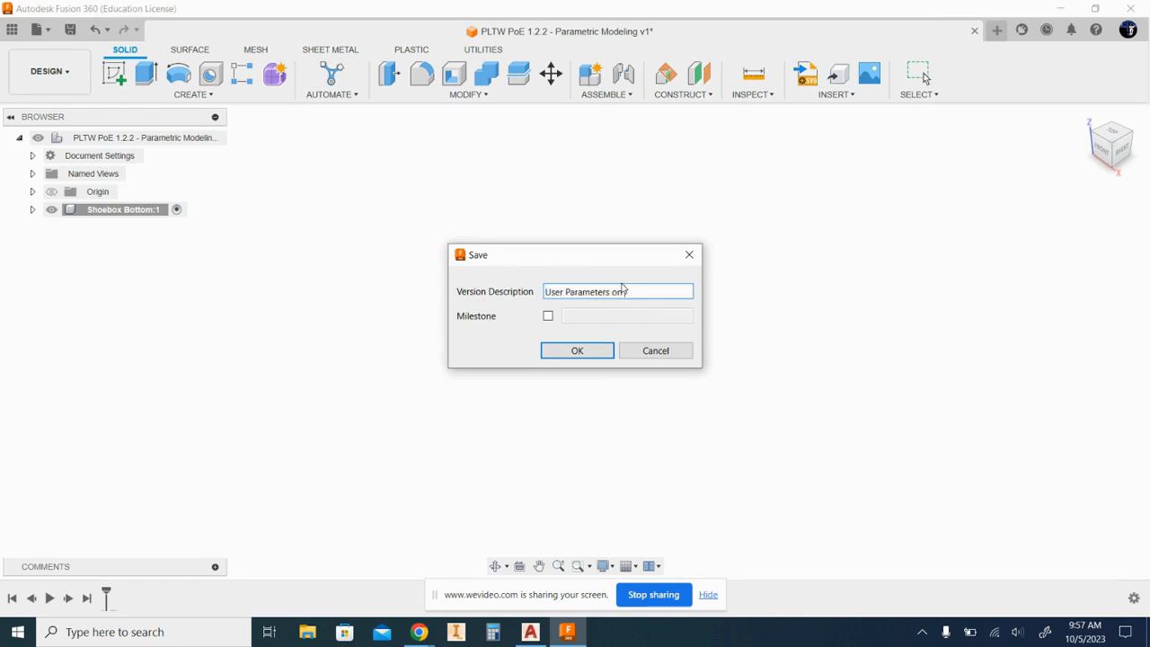
text( entered)
click(576, 354)
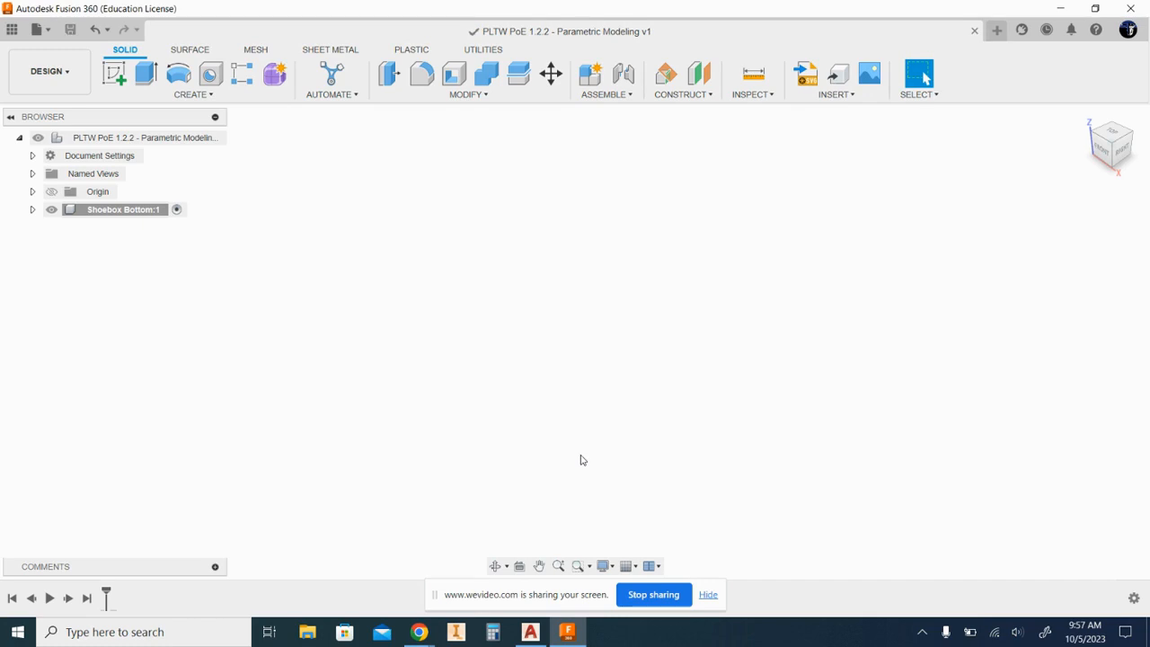